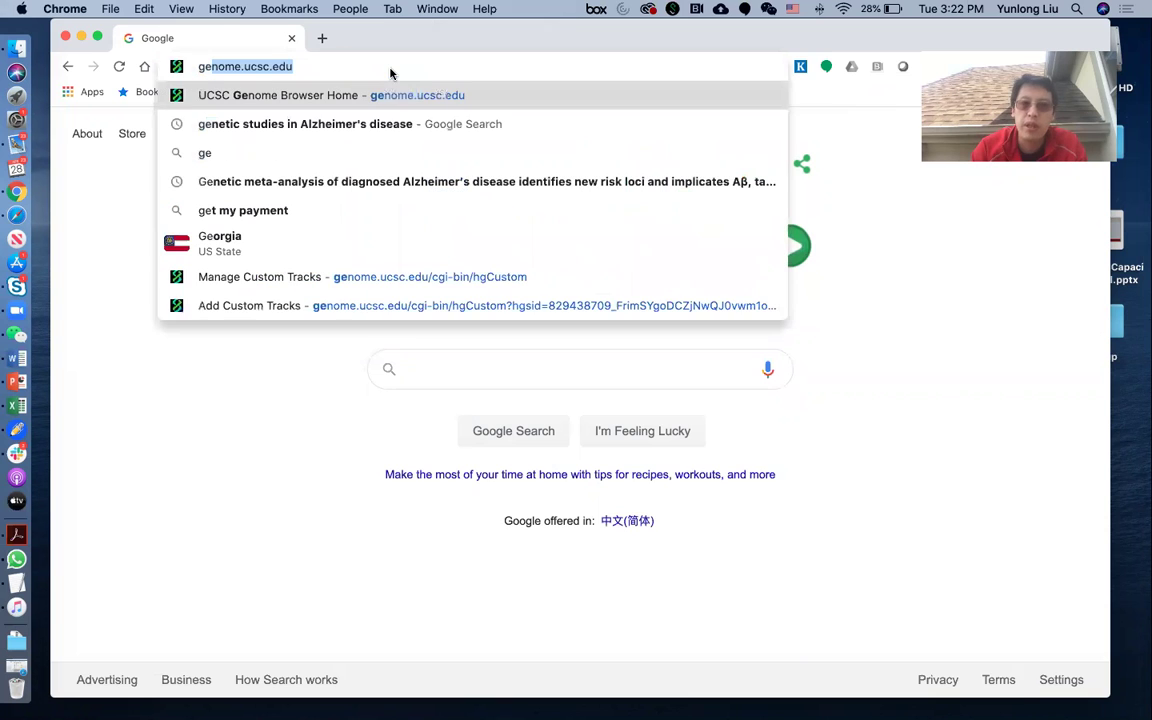
# - Go to genome.ucsc.edu and open the genome view for the Human GRCh38/hg38 assembly
pyautogui.press('Return')
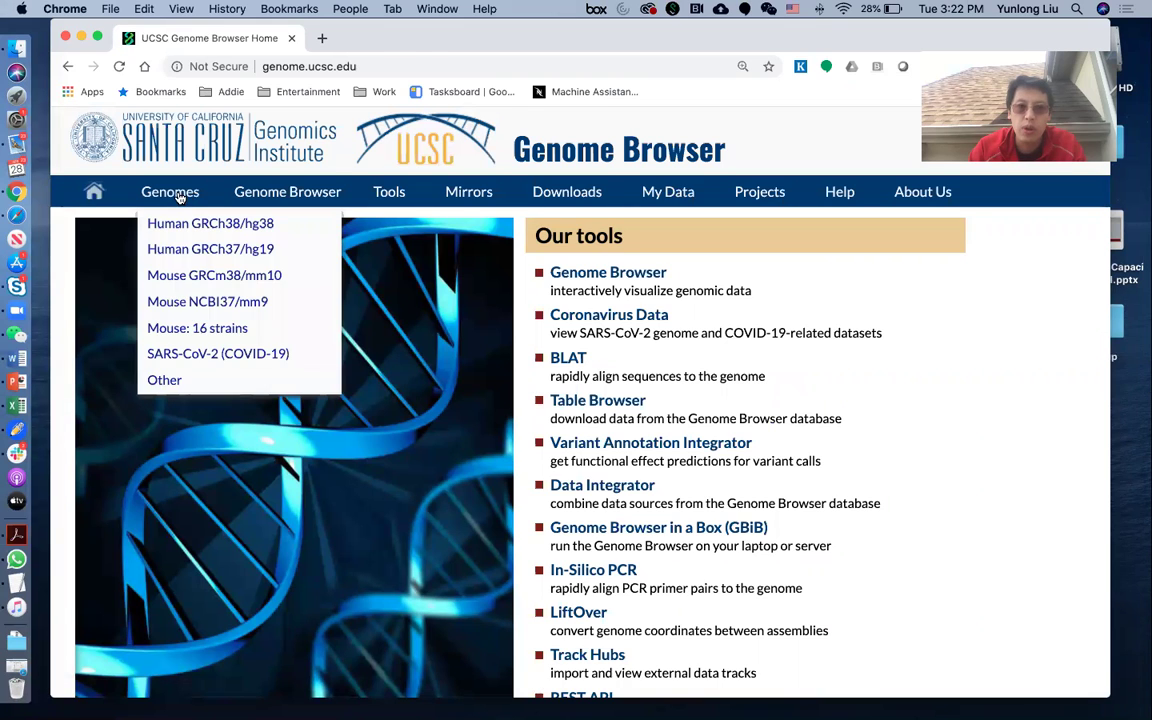
pyautogui.click(172, 196)
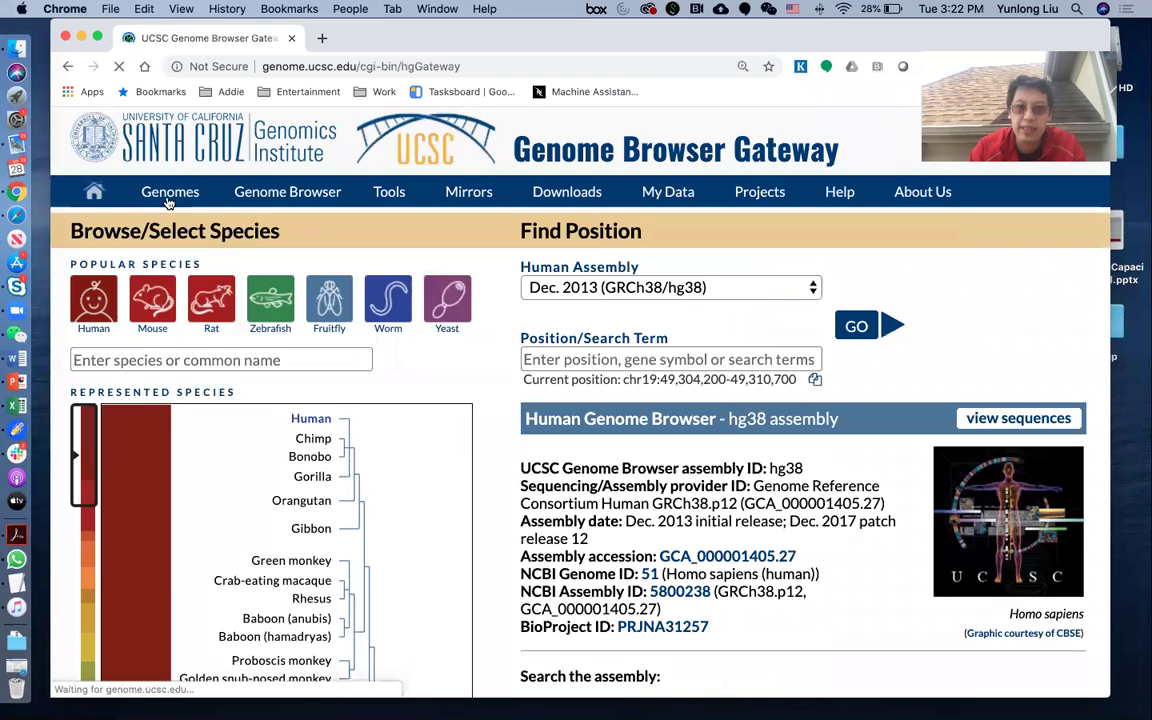
pyautogui.moveTo(165, 191)
pyautogui.click(172, 225)
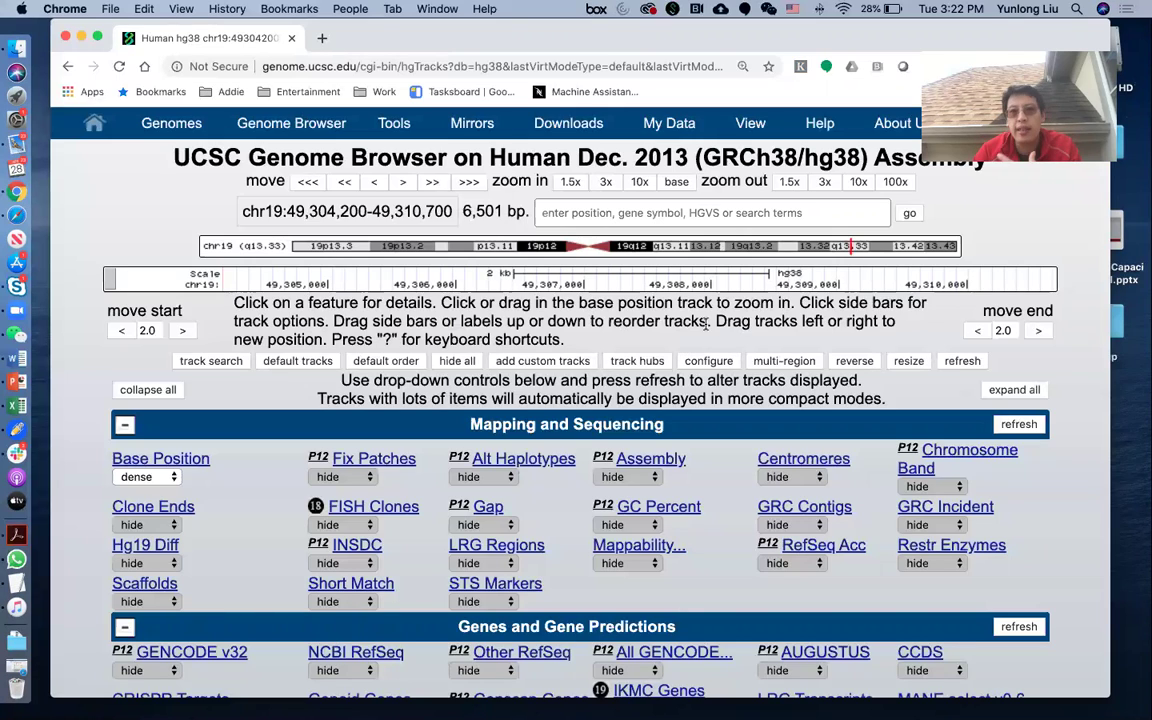
# - Reset the hg38 view to the default tracks and look through the track image and the track groups below it
pyautogui.click(285, 364)
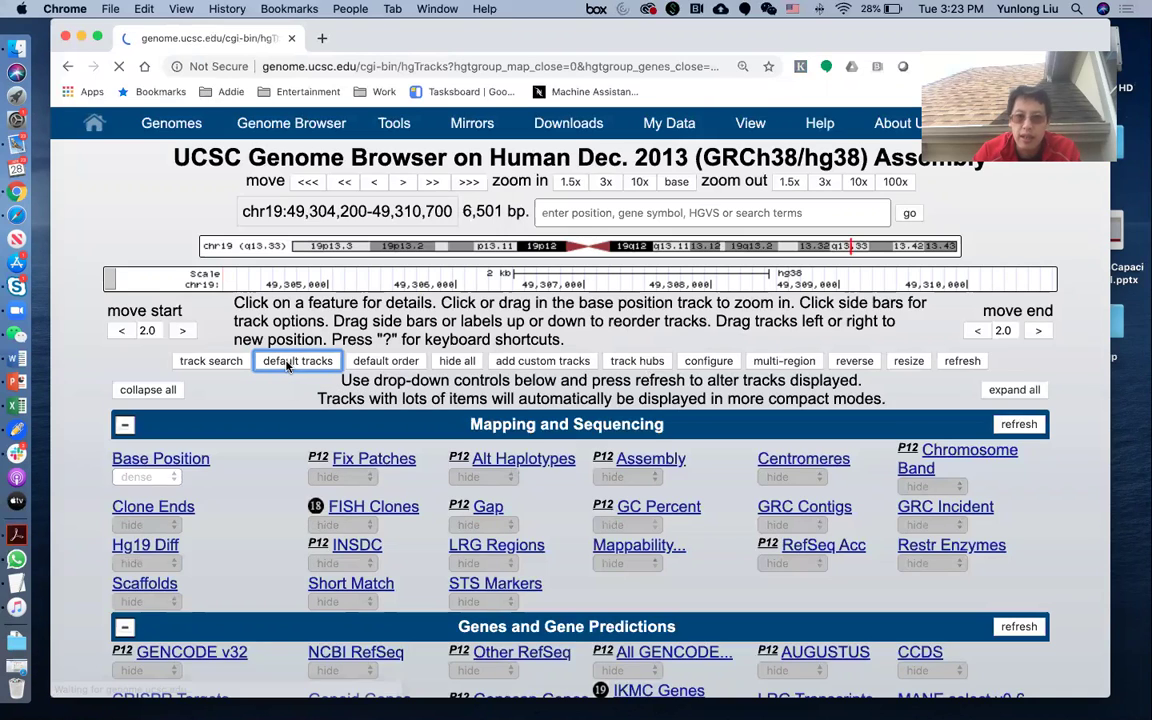
pyautogui.scroll(-5, 320, 380)
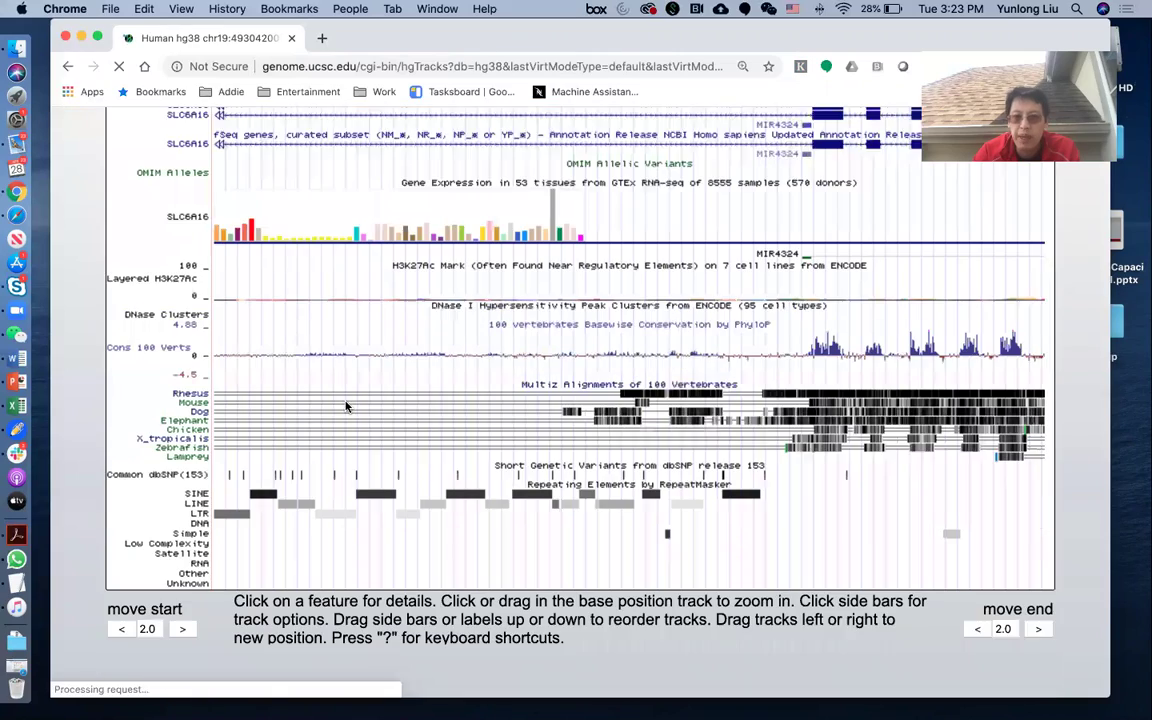
pyautogui.scroll(5, 346, 407)
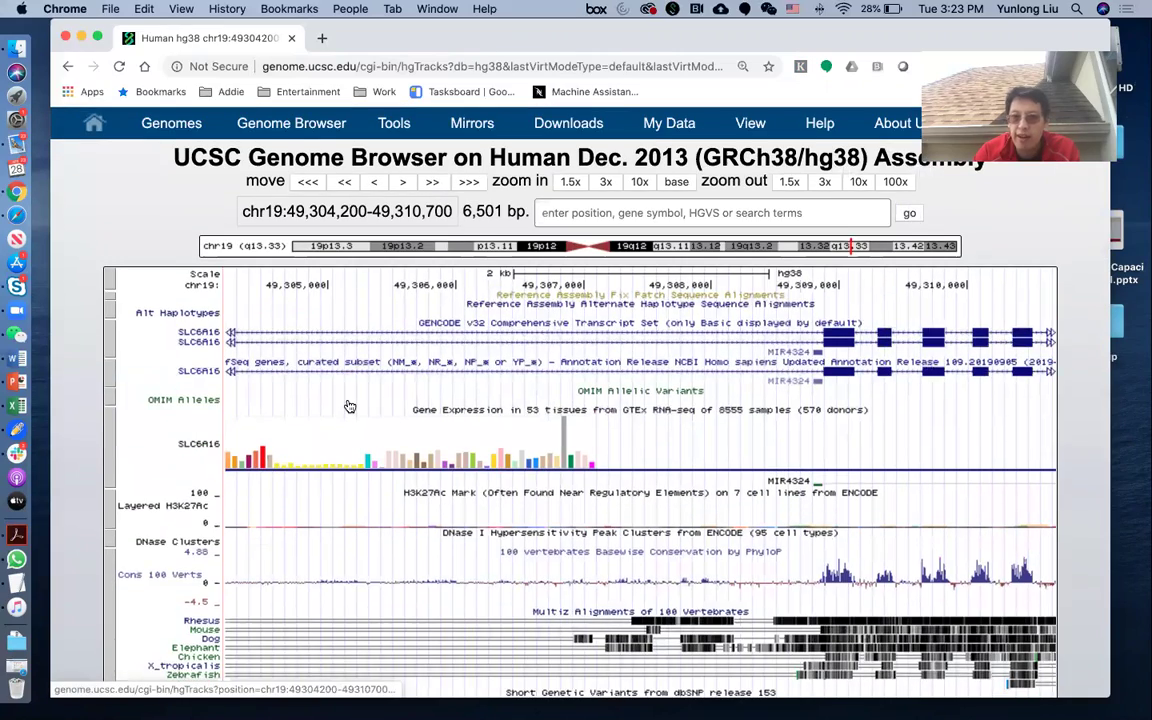
pyautogui.scroll(-15, 349, 406)
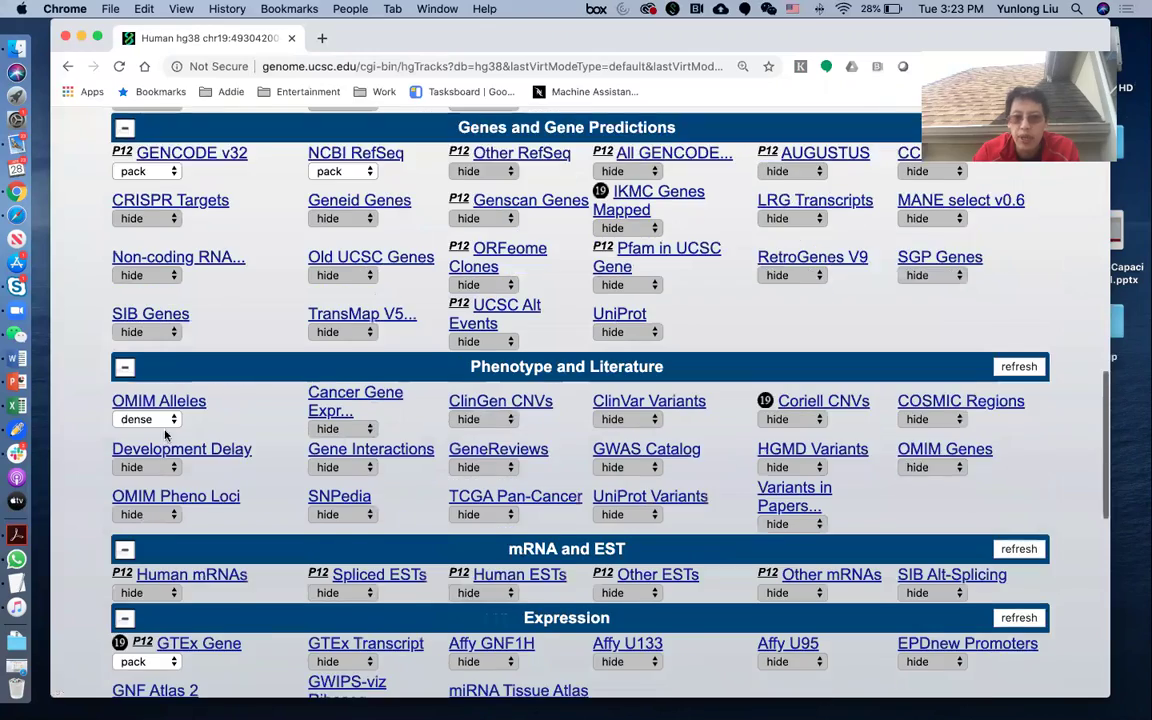
pyautogui.scroll(-3, 180, 438)
pyautogui.scroll(20, 175, 410)
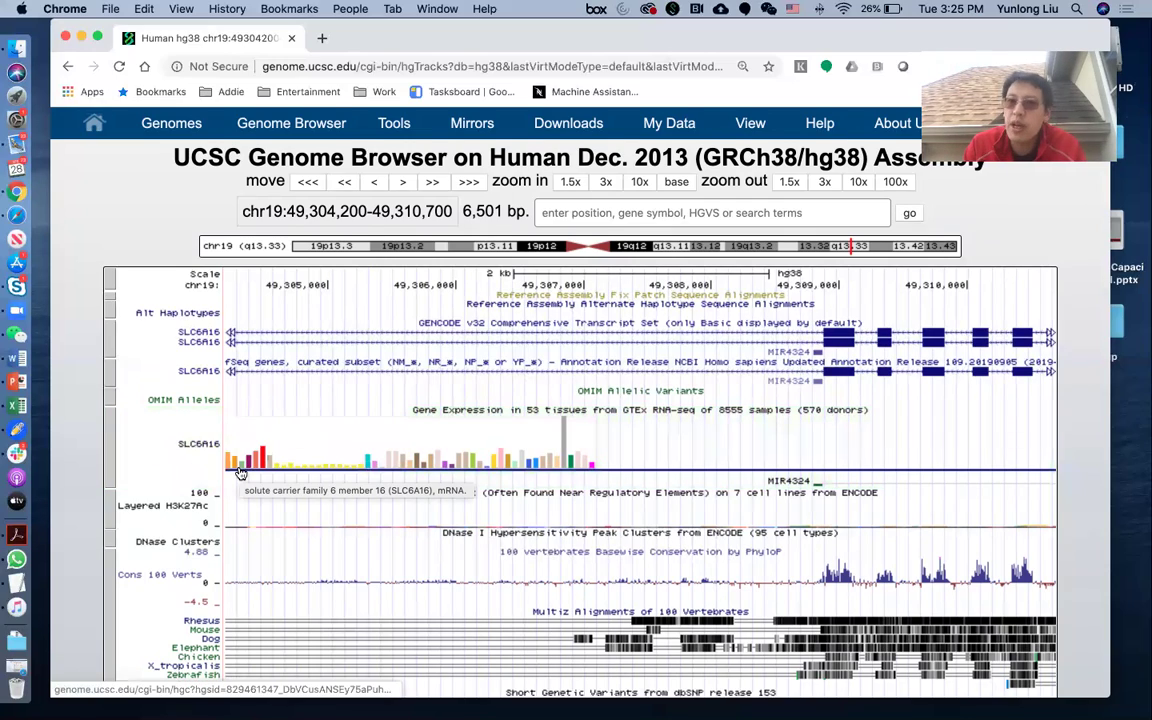
# - Open the page for adding custom tracks to the hg38 assembly
pyautogui.scroll(-5, 240, 473)
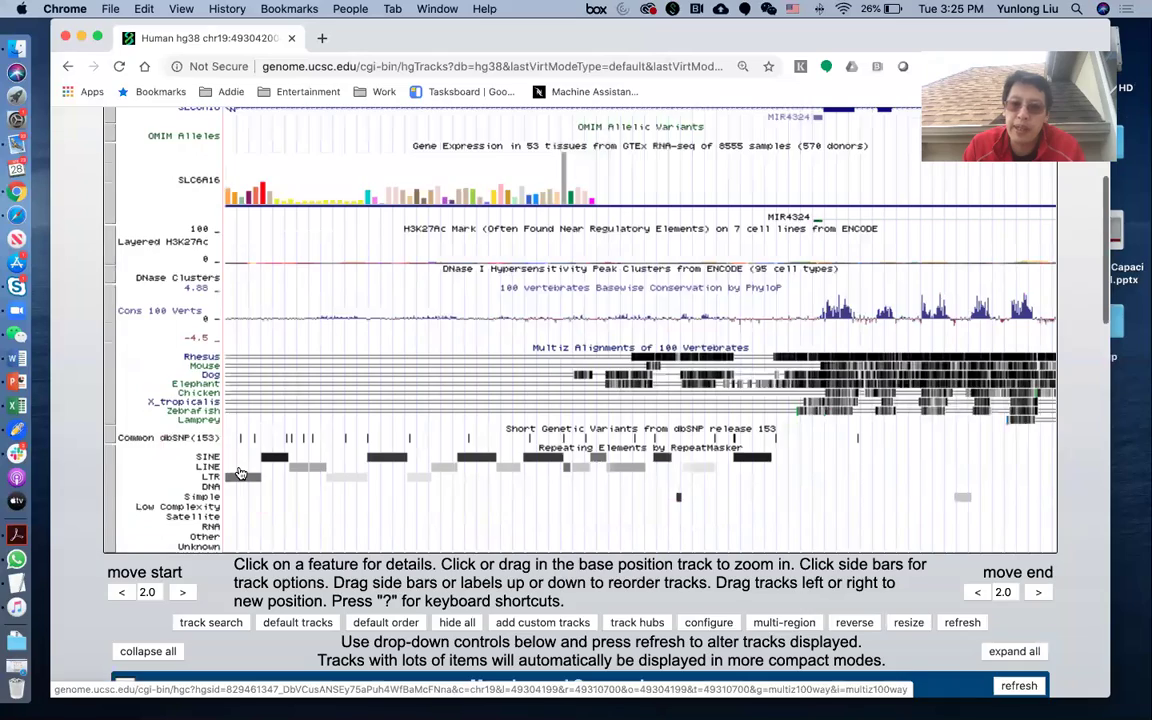
pyautogui.scroll(-3, 240, 473)
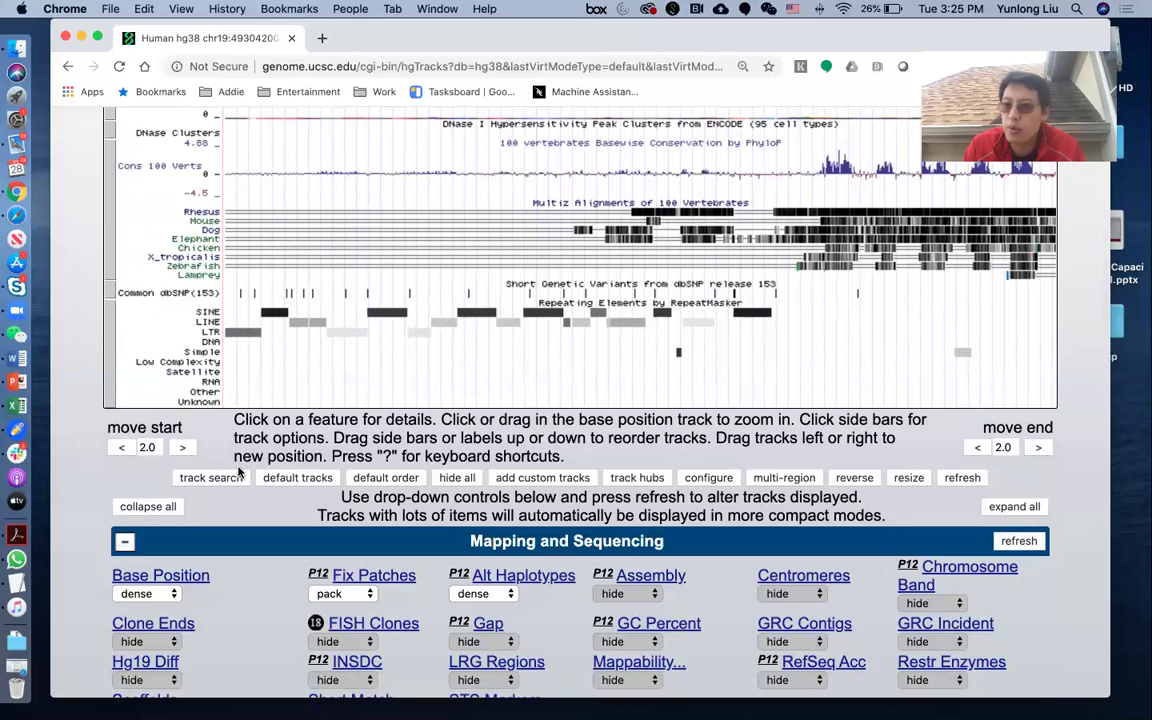
pyautogui.click(533, 479)
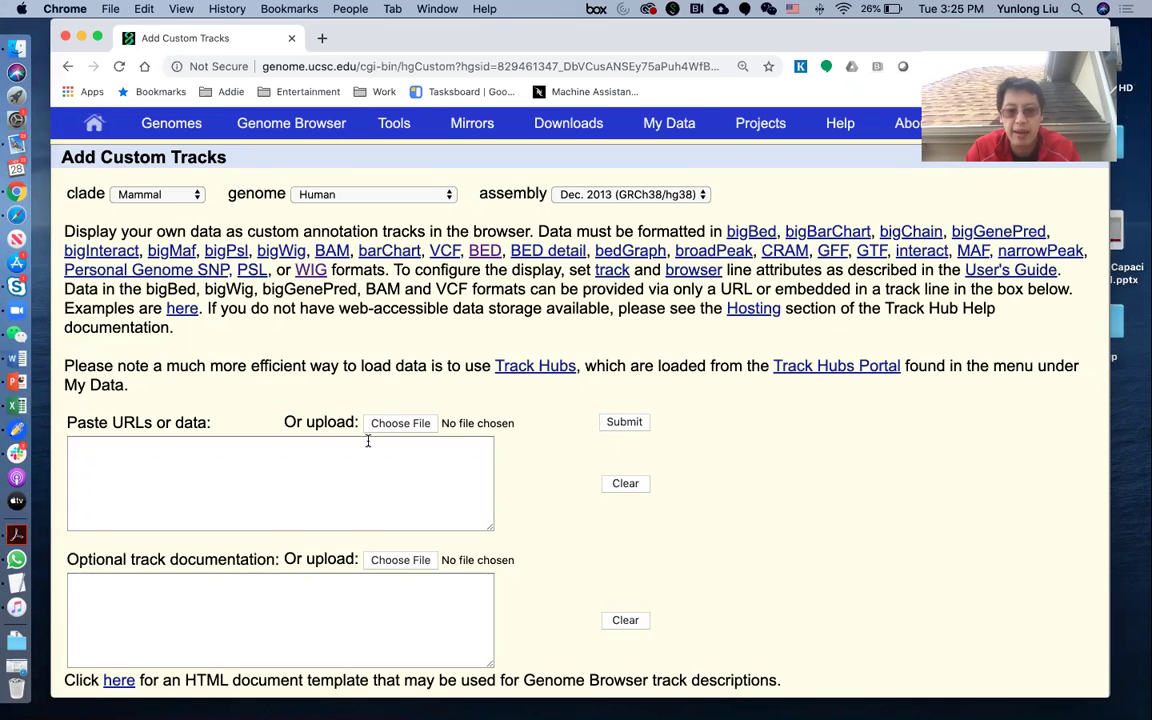
# - Switch to B4B-M03-03 GB demo.txt in TextEdit and examine the type, name and description attributes of the control BAM track line
pyautogui.press('super+Tab')
pyautogui.press('super+Tab')
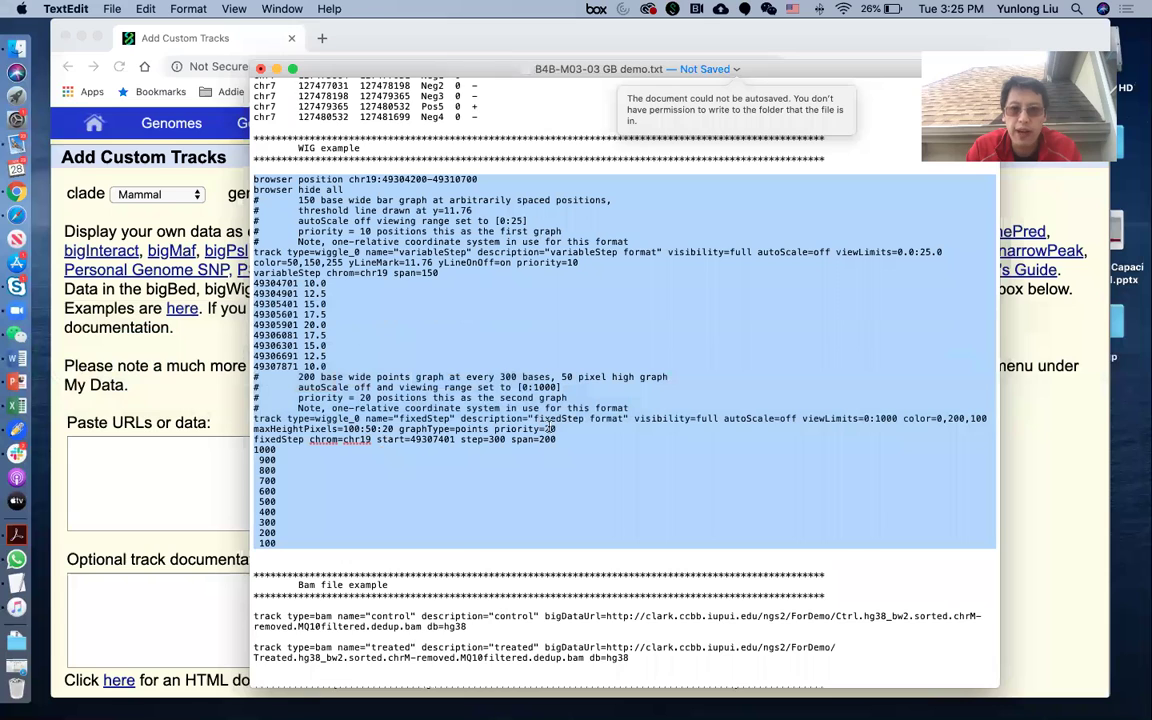
pyautogui.scroll(-5, 548, 428)
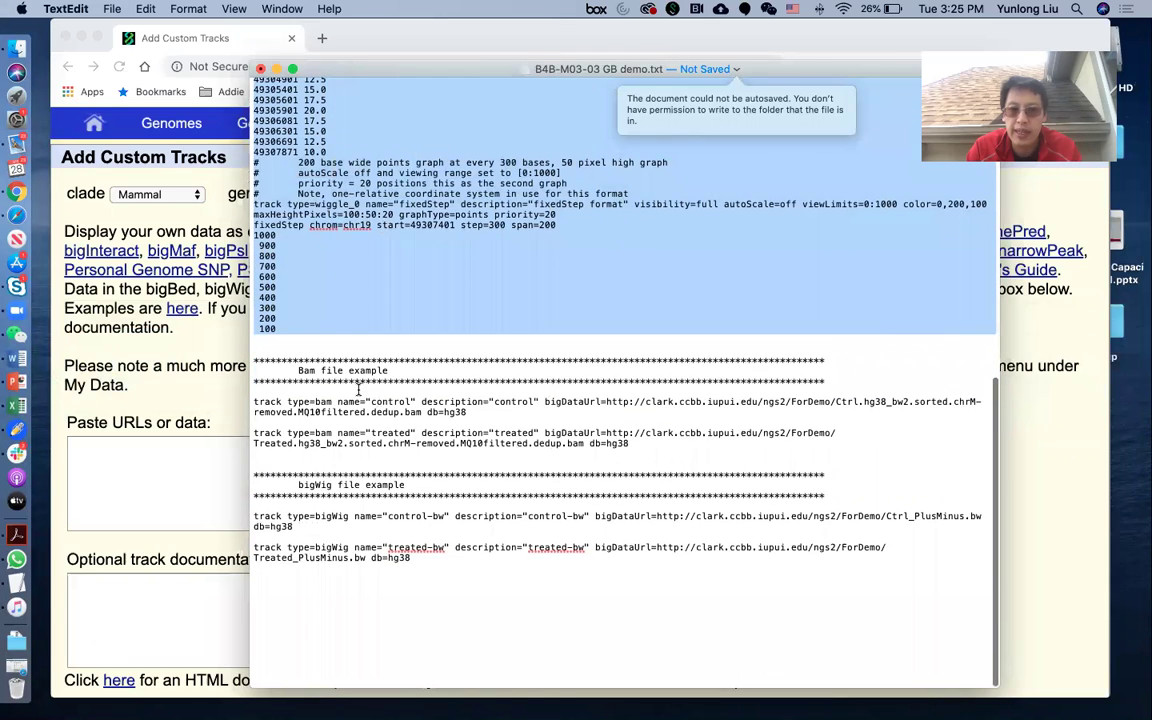
pyautogui.click(310, 345)
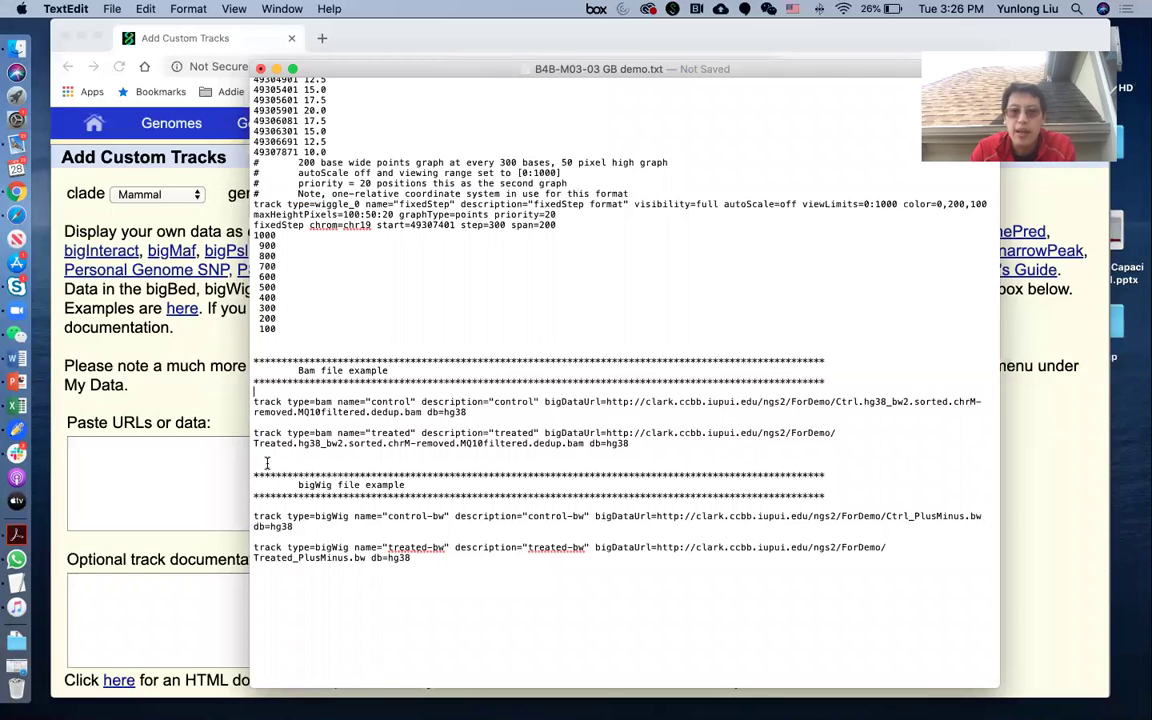
pyautogui.doubleClick(279, 401)
pyautogui.click(303, 401)
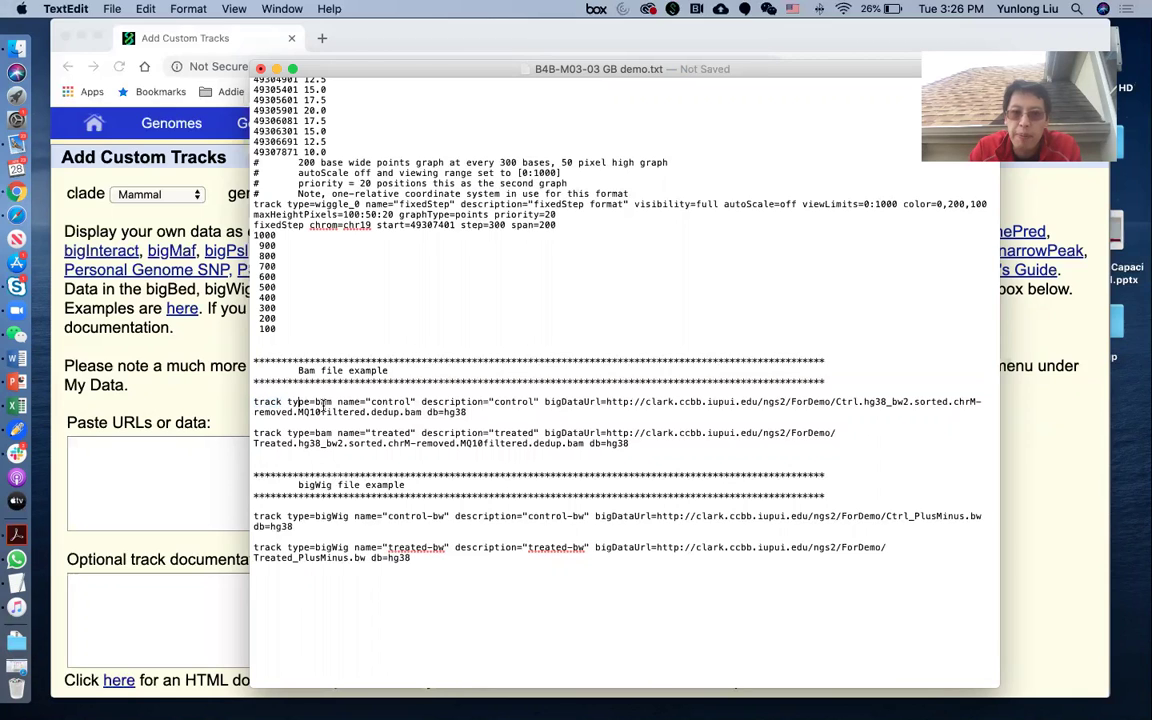
pyautogui.doubleClick(323, 402)
pyautogui.doubleClick(393, 401)
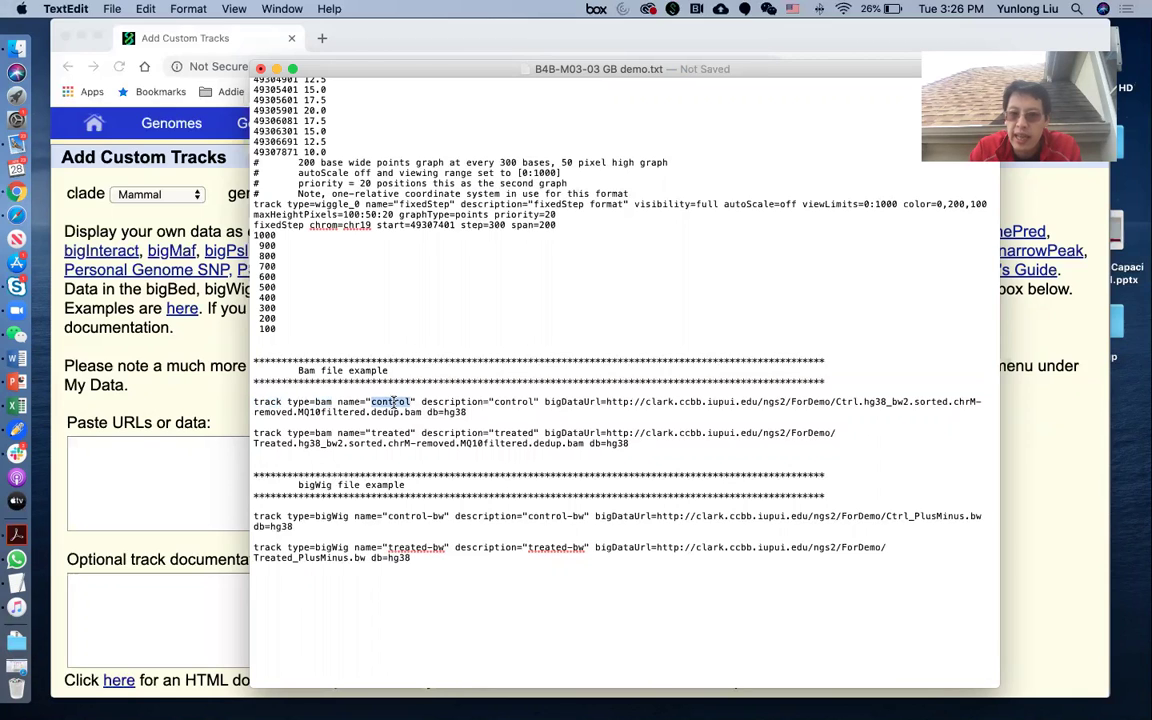
pyautogui.doubleClick(517, 401)
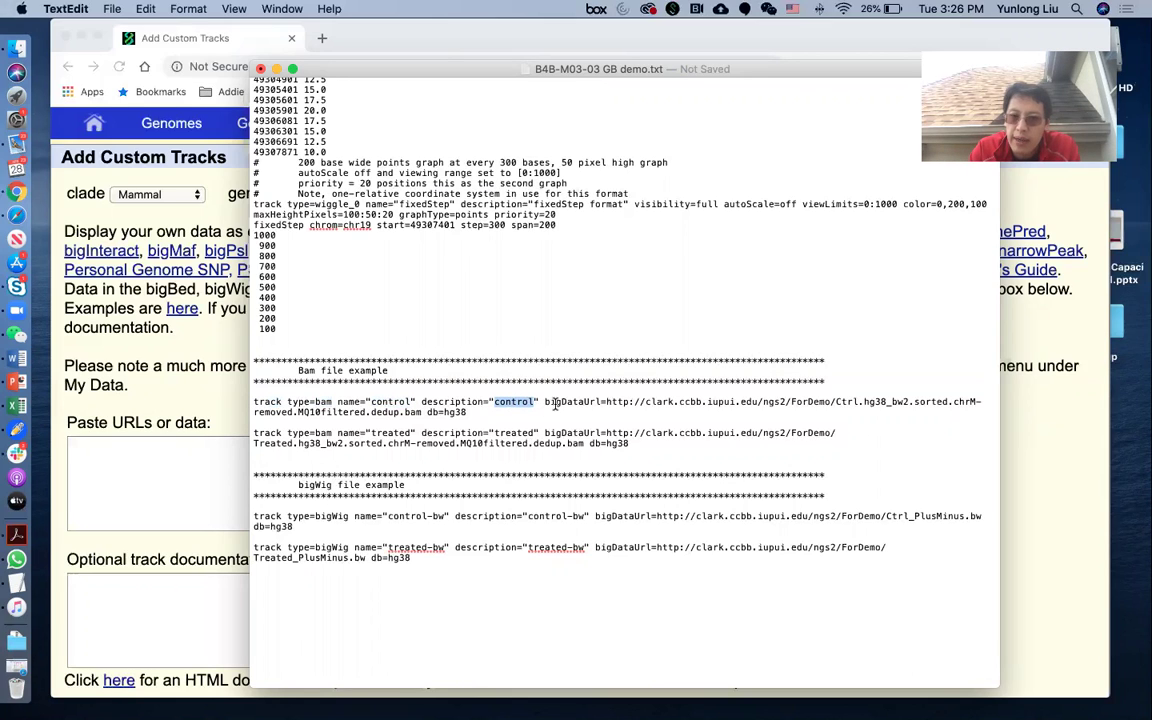
# - Examine the bigDataUrl attribute of the control BAM track line, including its server address, folders and BAM file name
pyautogui.doubleClick(548, 402)
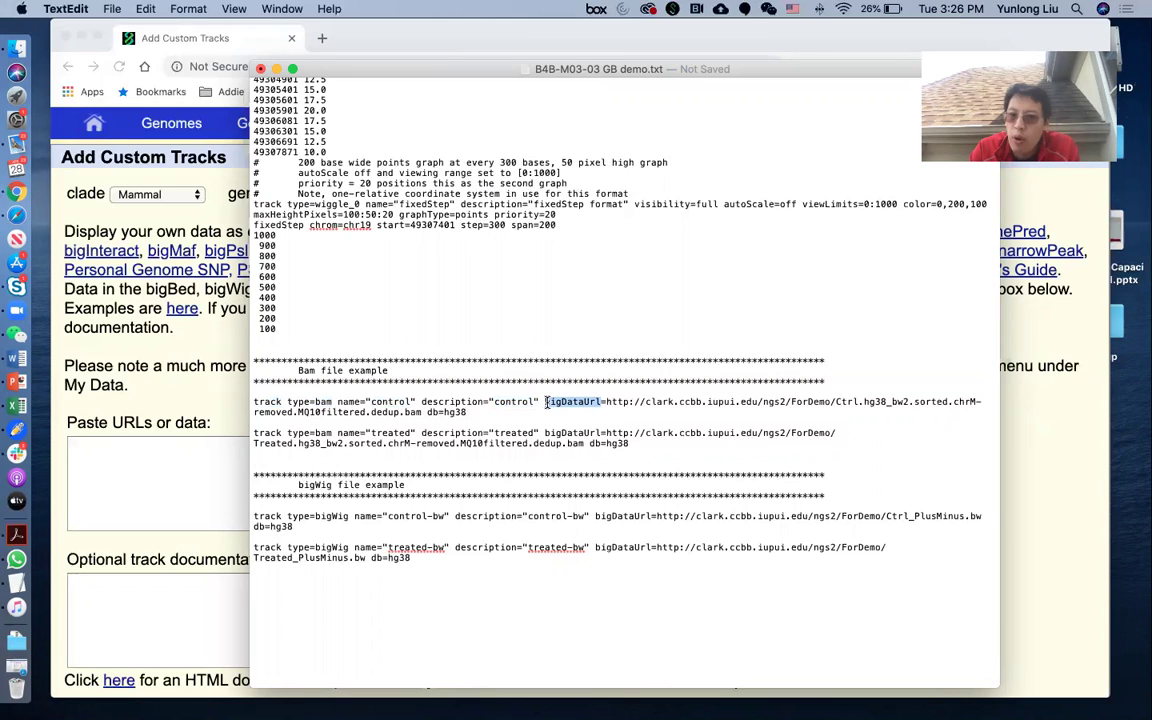
pyautogui.click(605, 400)
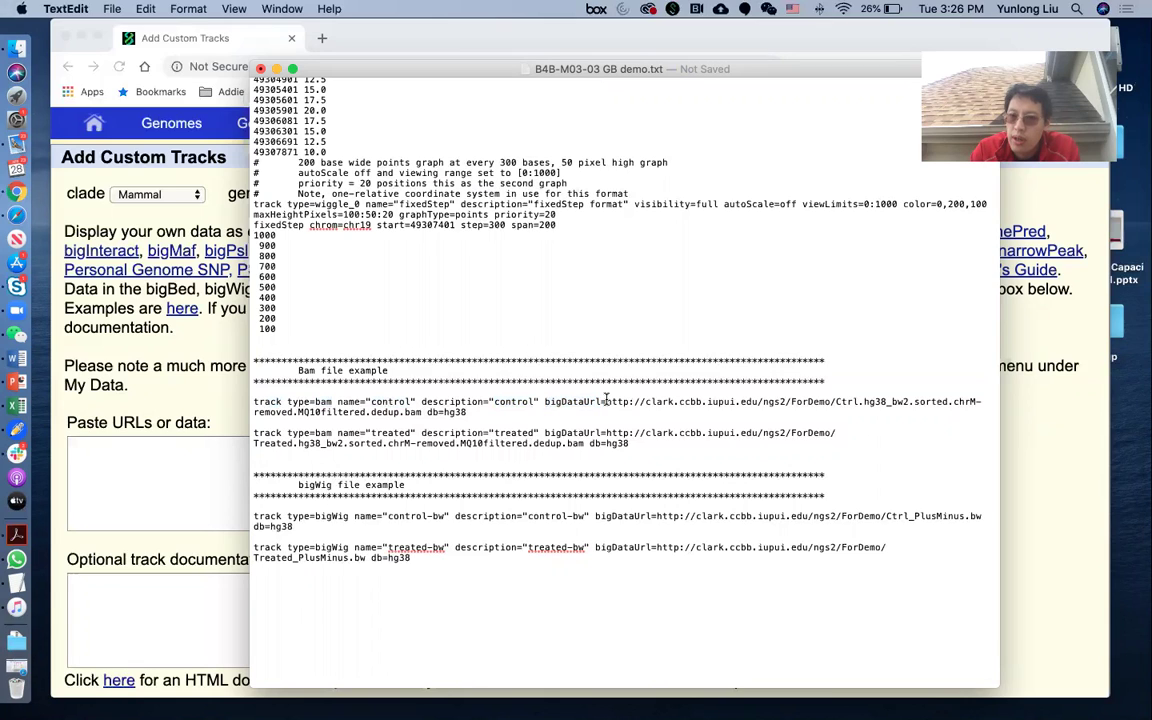
pyautogui.moveTo(607, 402); pyautogui.dragTo(423, 411)
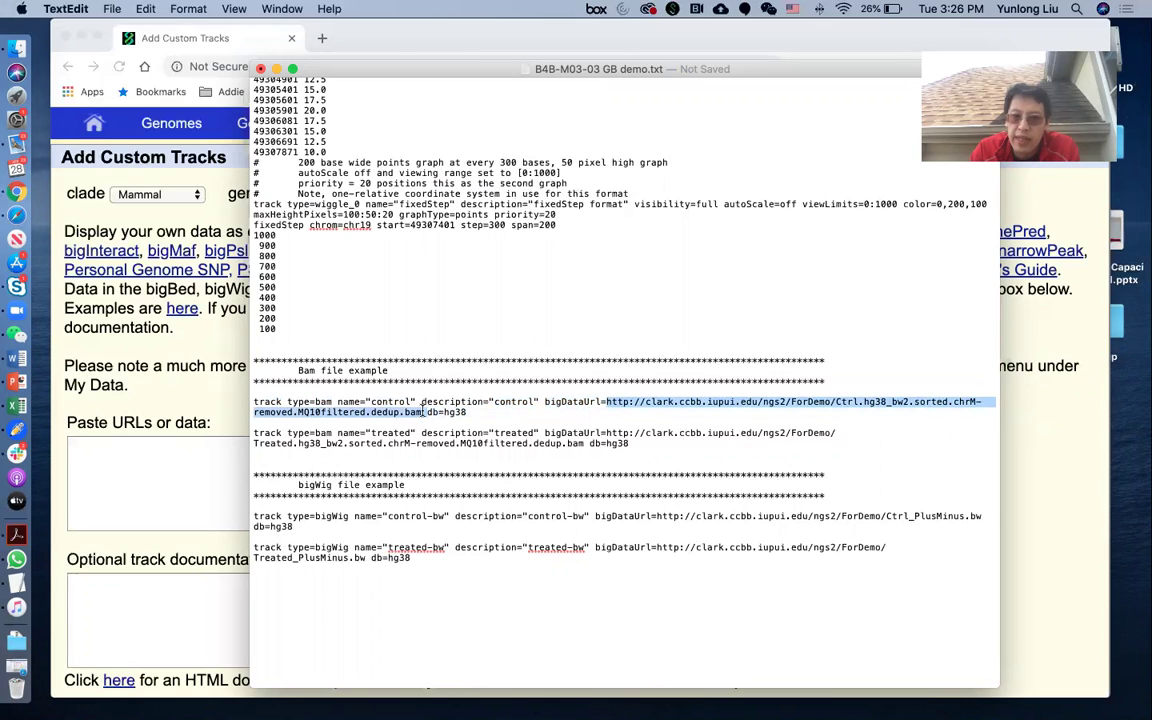
pyautogui.click(671, 401)
pyautogui.moveTo(651, 401); pyautogui.dragTo(683, 399)
pyautogui.doubleClick(660, 401)
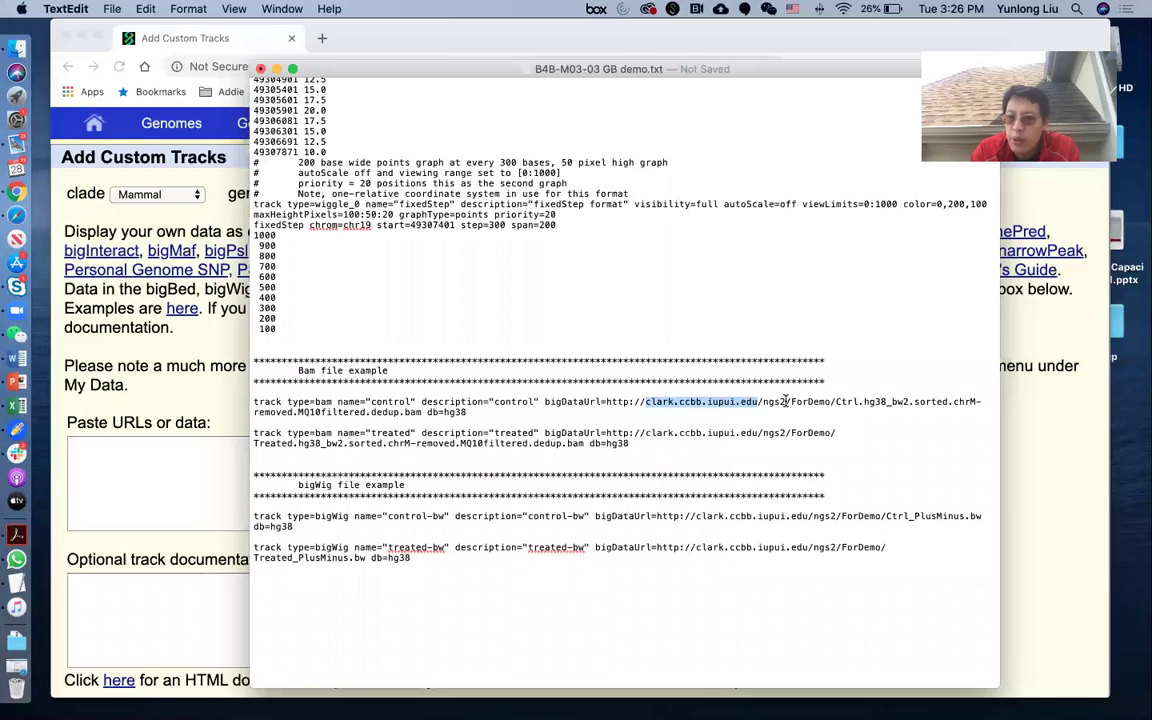
pyautogui.moveTo(786, 401); pyautogui.dragTo(774, 401)
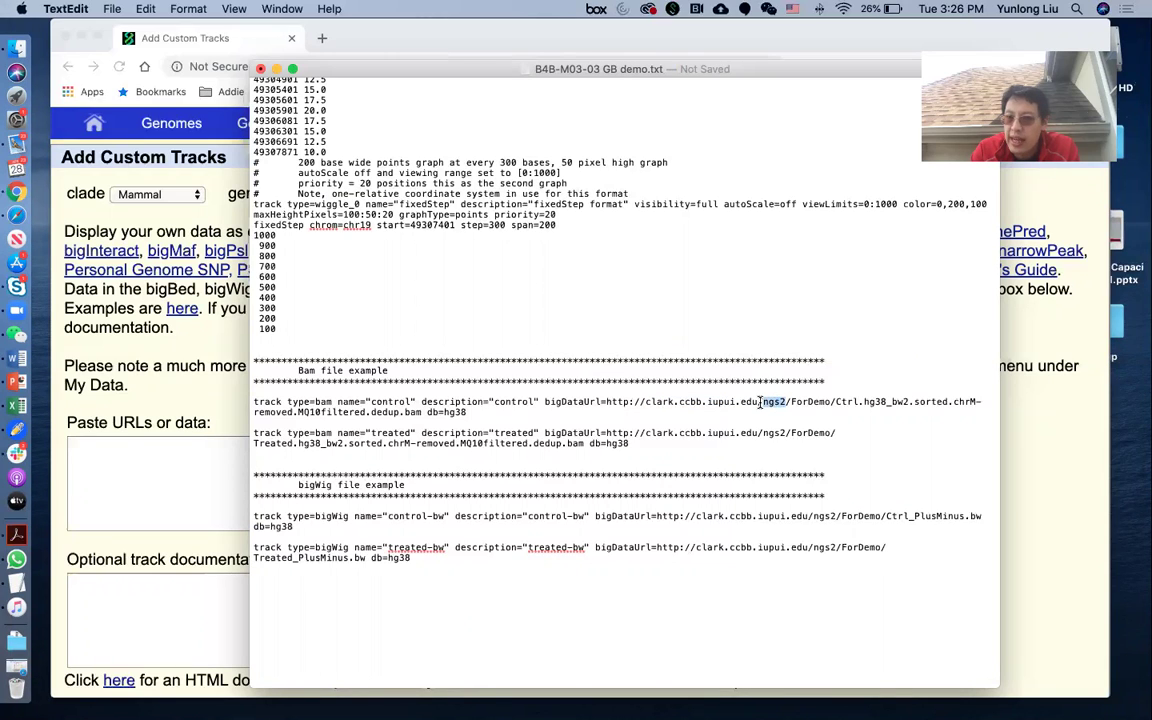
pyautogui.doubleClick(801, 402)
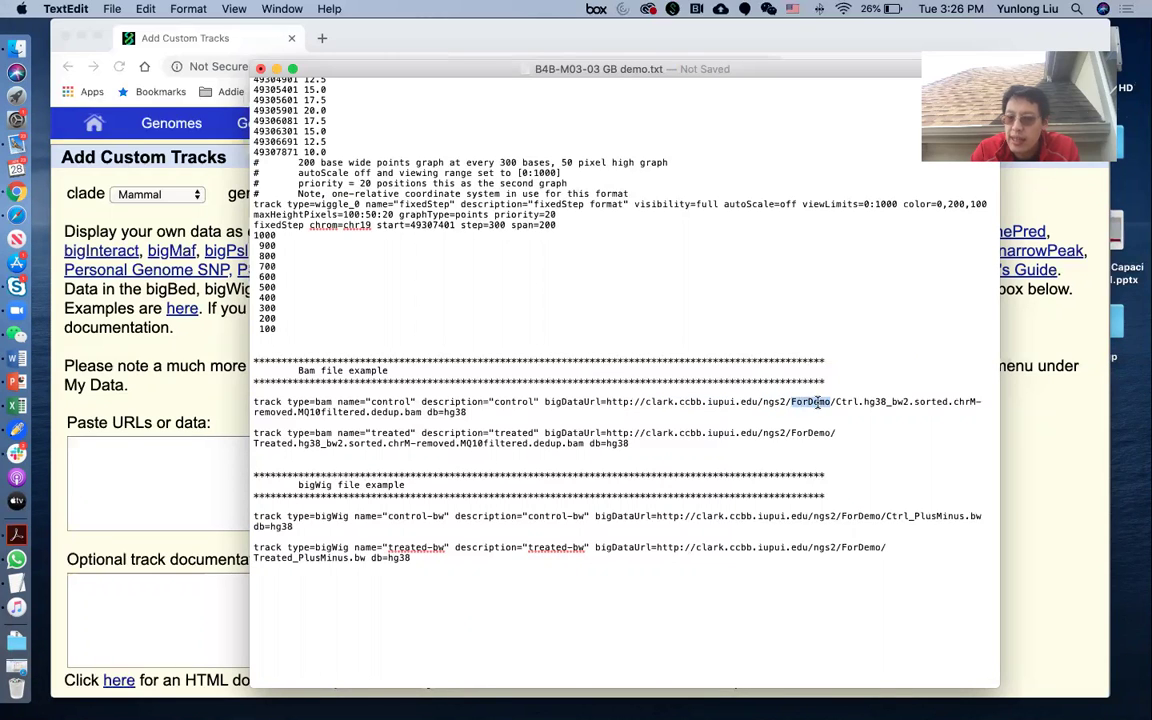
pyautogui.scroll(1, 824, 408)
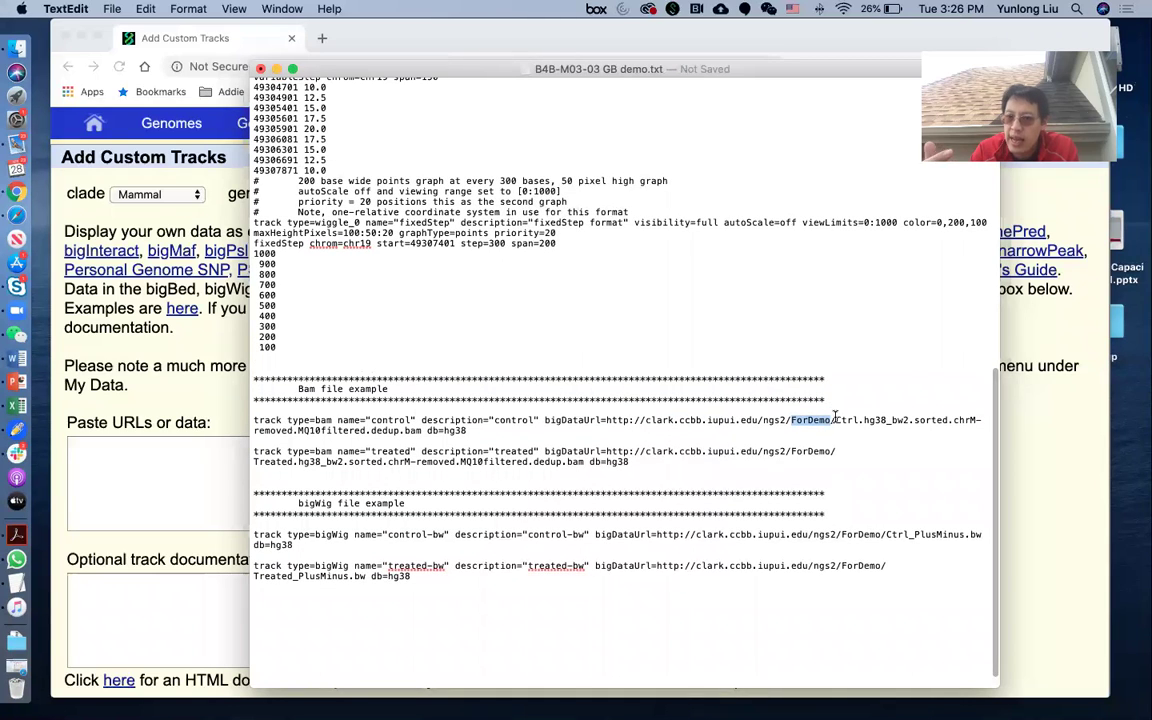
pyautogui.click(837, 419)
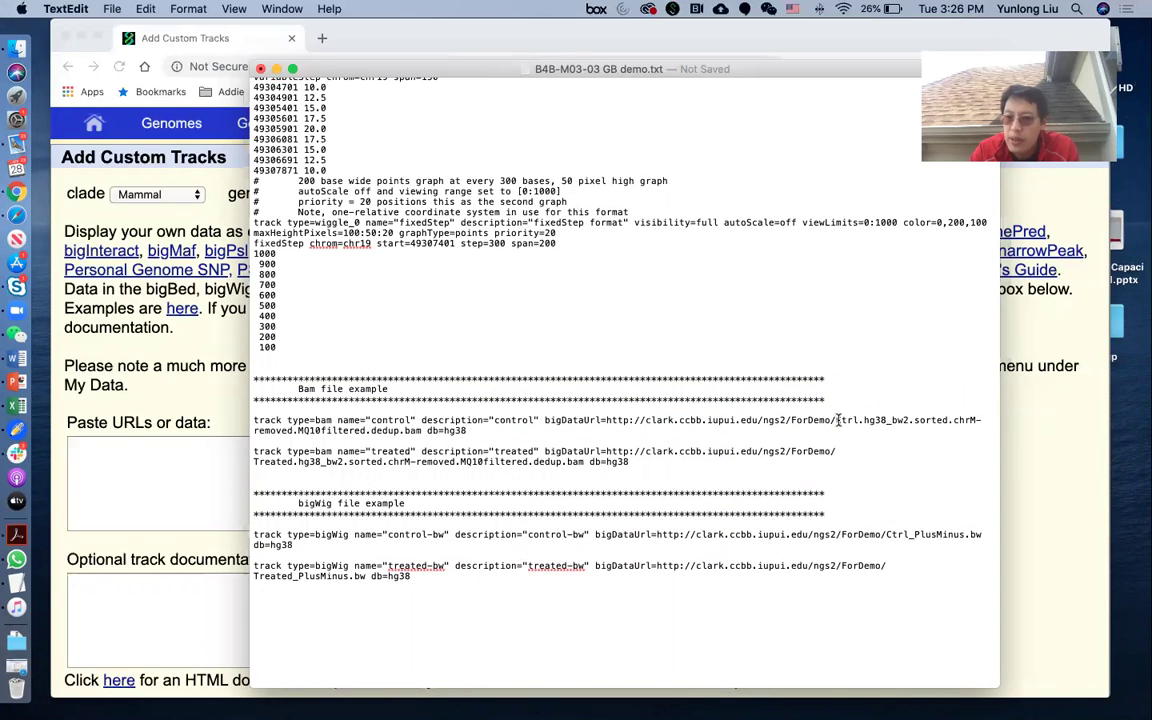
pyautogui.moveTo(840, 425); pyautogui.dragTo(419, 430)
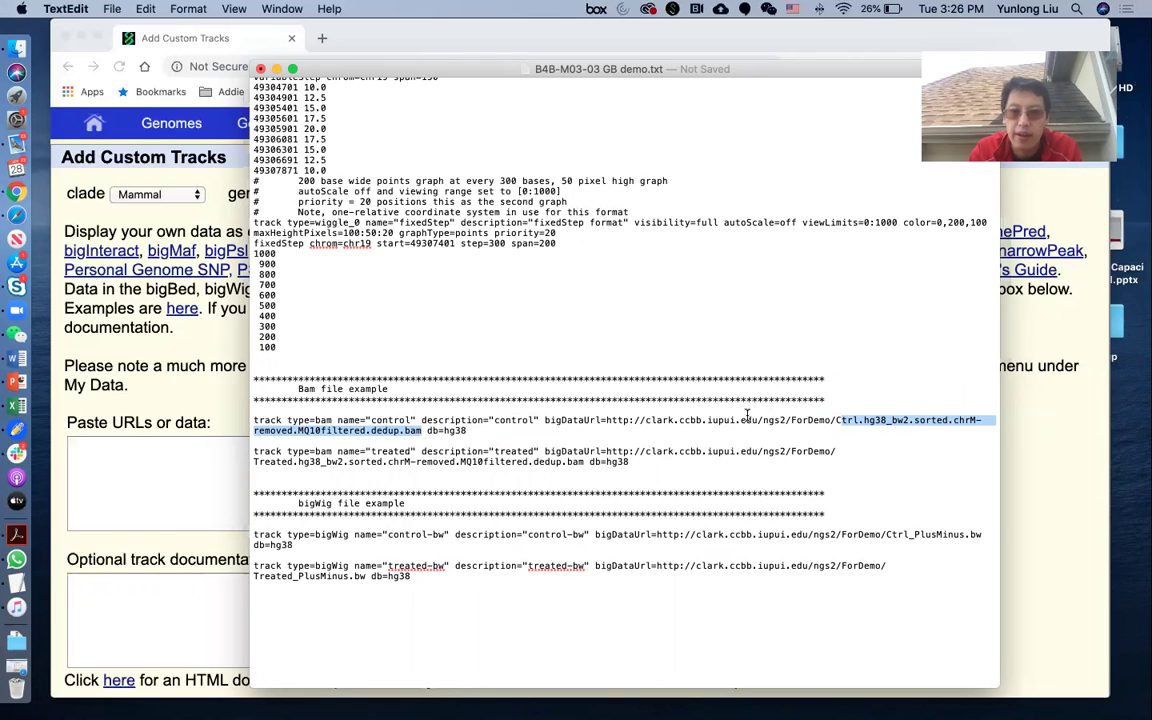
# - Copy both track lines, control and treated, from the Bam file example section
pyautogui.click(663, 465)
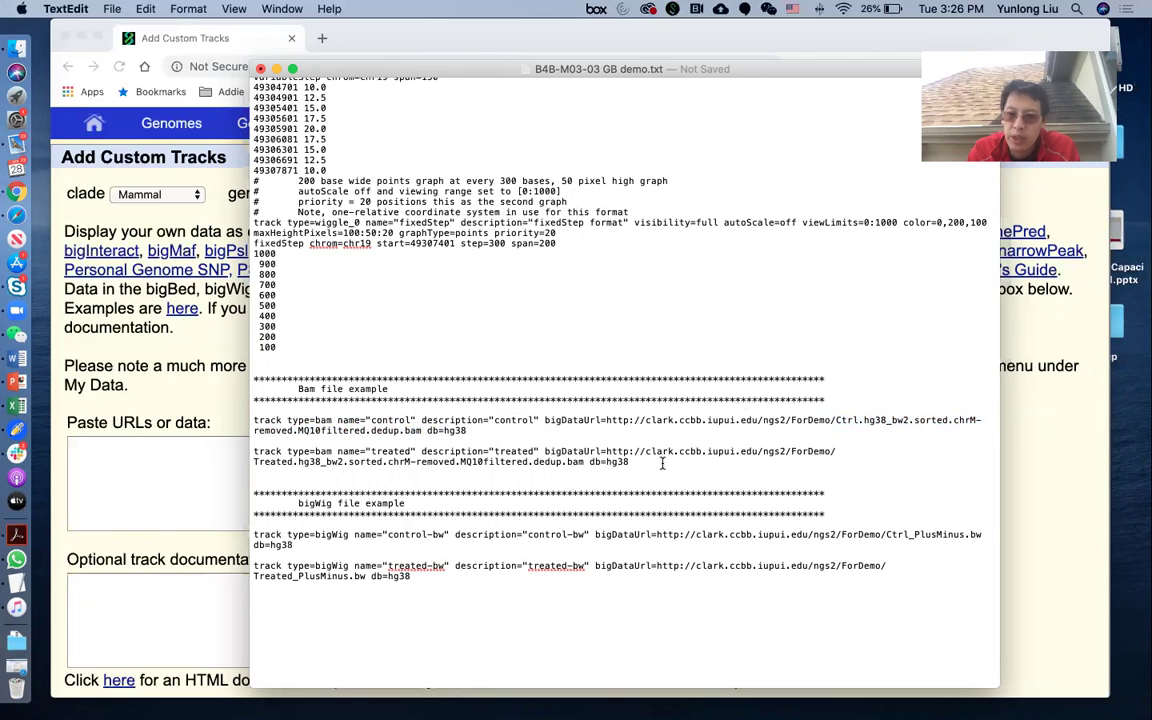
pyautogui.moveTo(663, 465); pyautogui.dragTo(237, 422)
pyautogui.press('super+c')
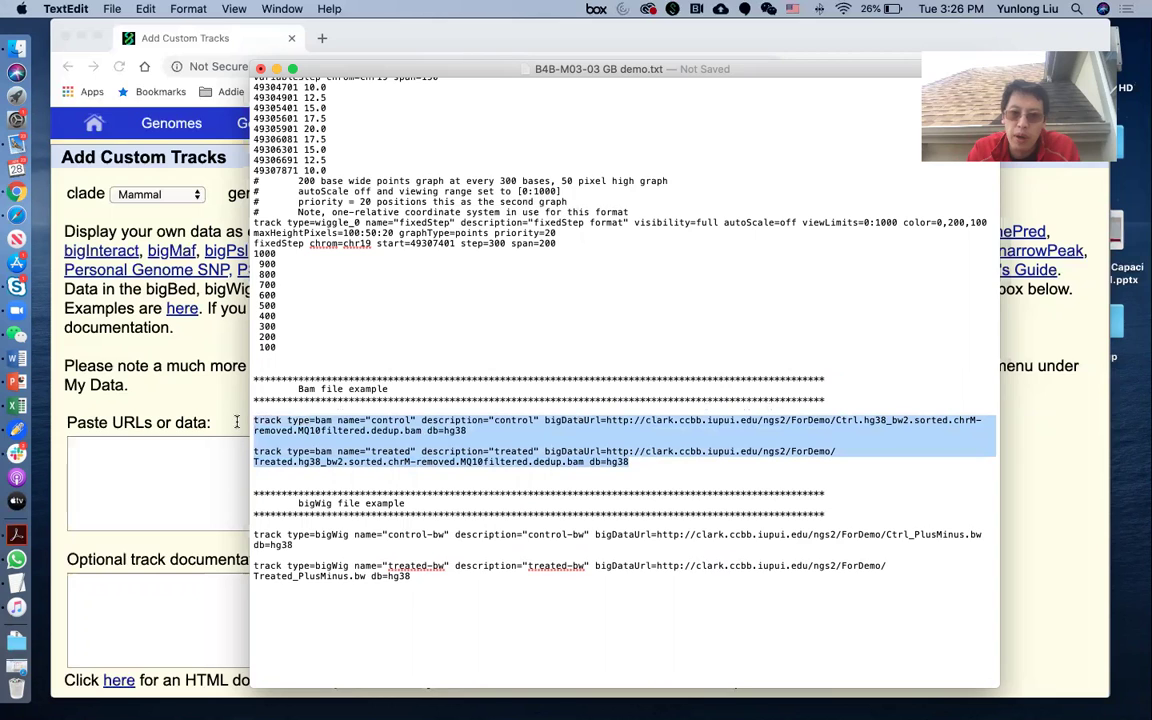
# - Switch back to Chrome, paste the control and treated BAM track lines as custom track data, and submit them
pyautogui.scroll(-1, 235, 427)
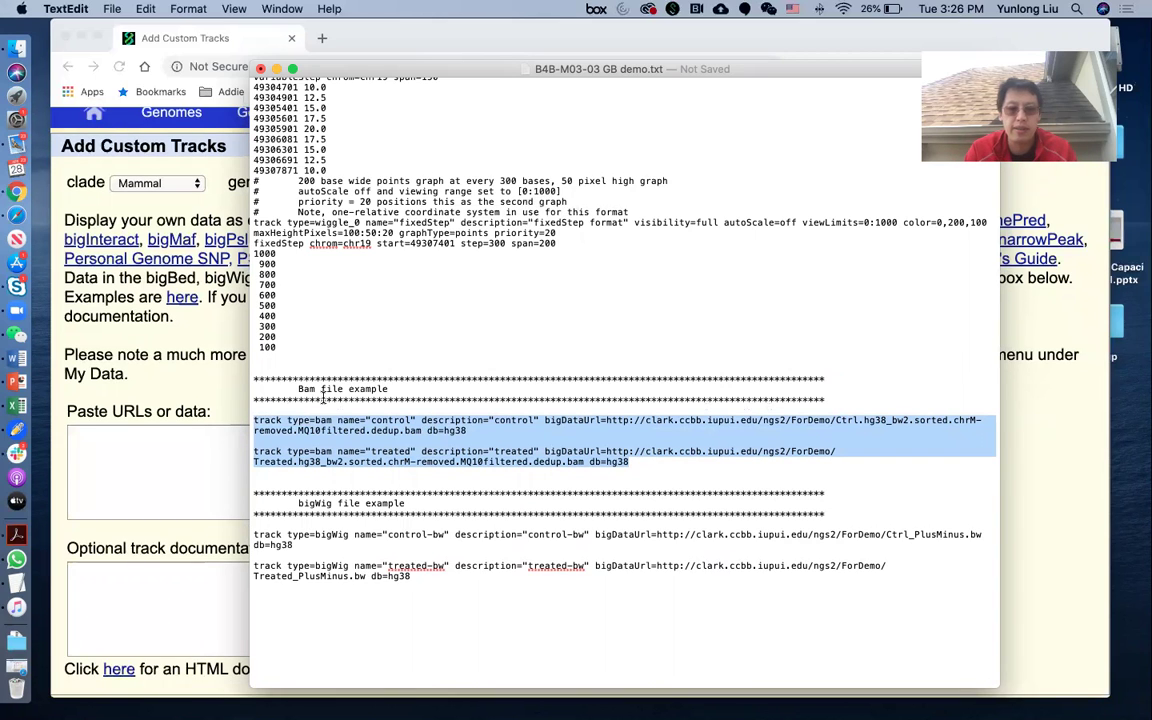
pyautogui.click(170, 412)
pyautogui.click(206, 446)
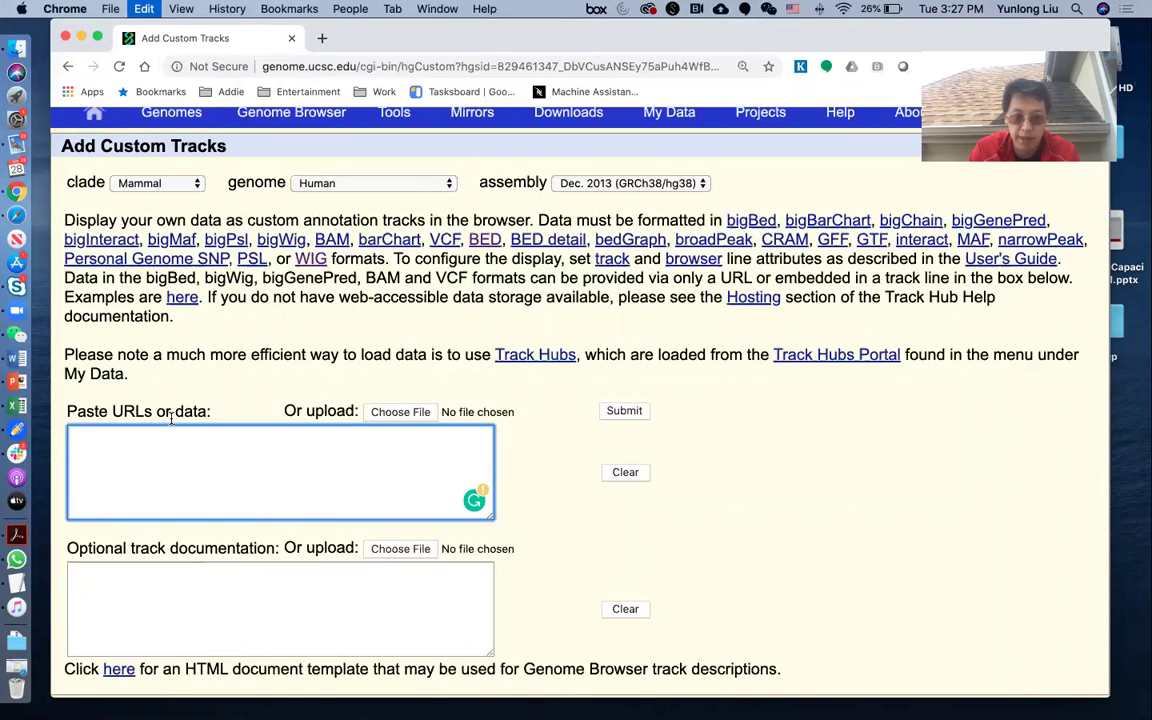
pyautogui.press('super+v')
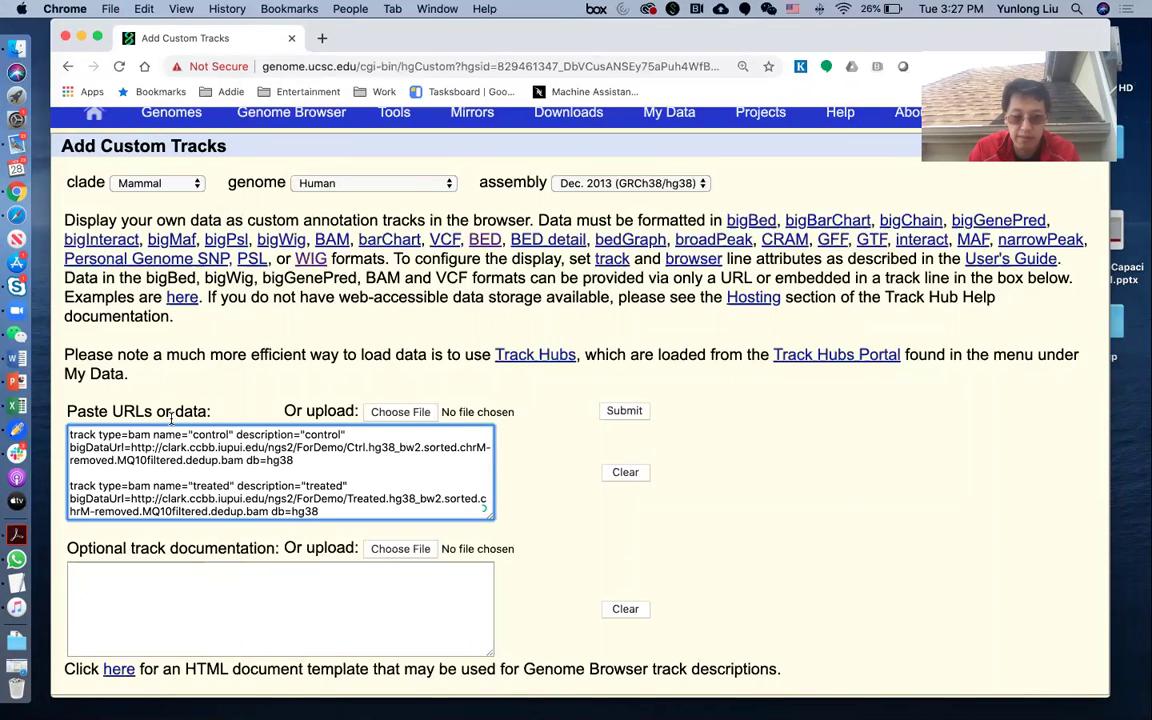
pyautogui.click(620, 411)
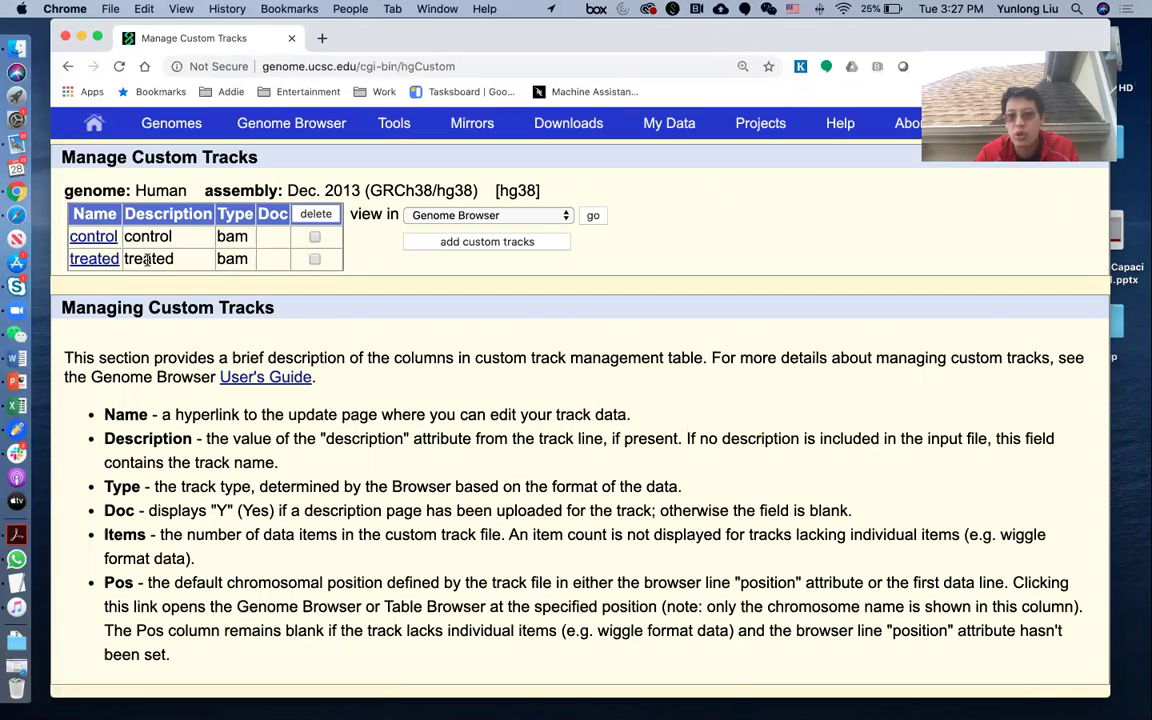
# - Display the control and treated custom tracks in the Genome Browser and go to the Custom Tracks display settings
pyautogui.click(593, 217)
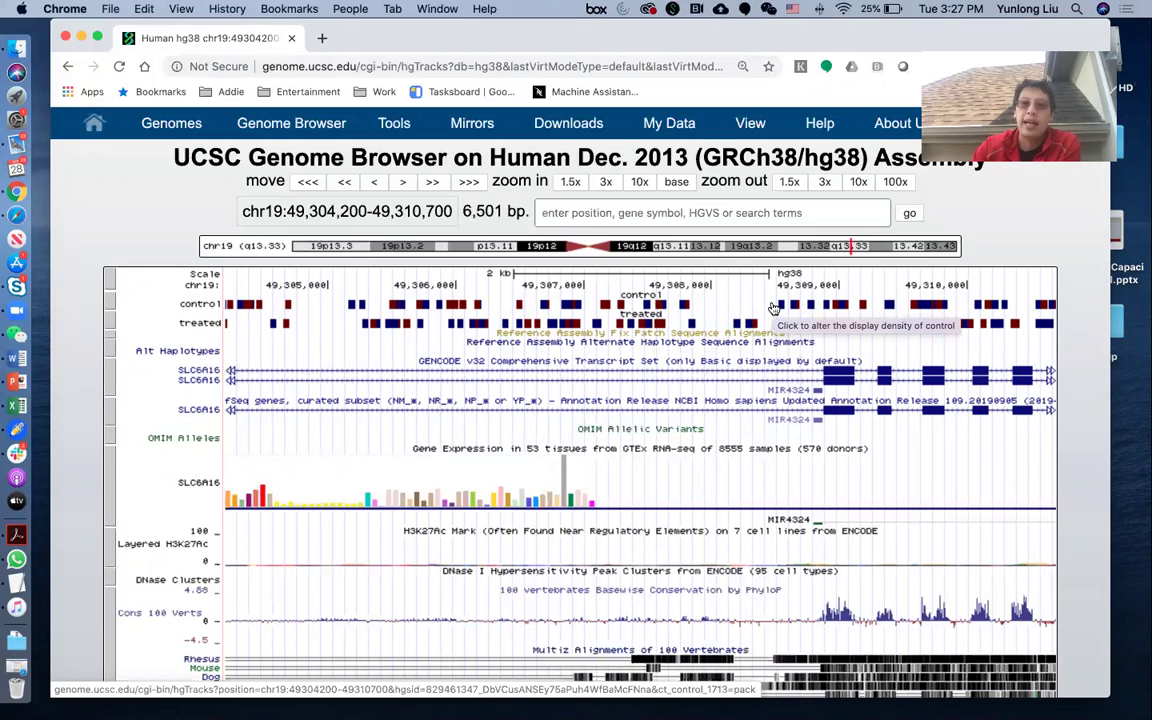
pyautogui.scroll(-5, 766, 370)
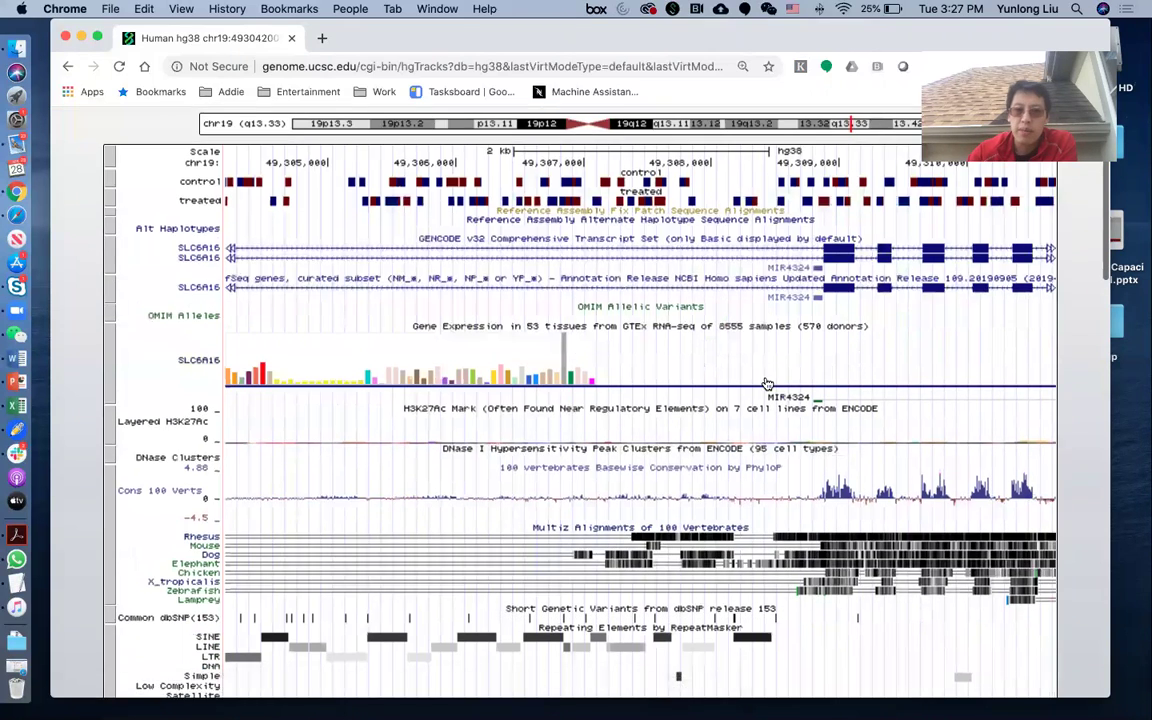
pyautogui.scroll(-3, 766, 380)
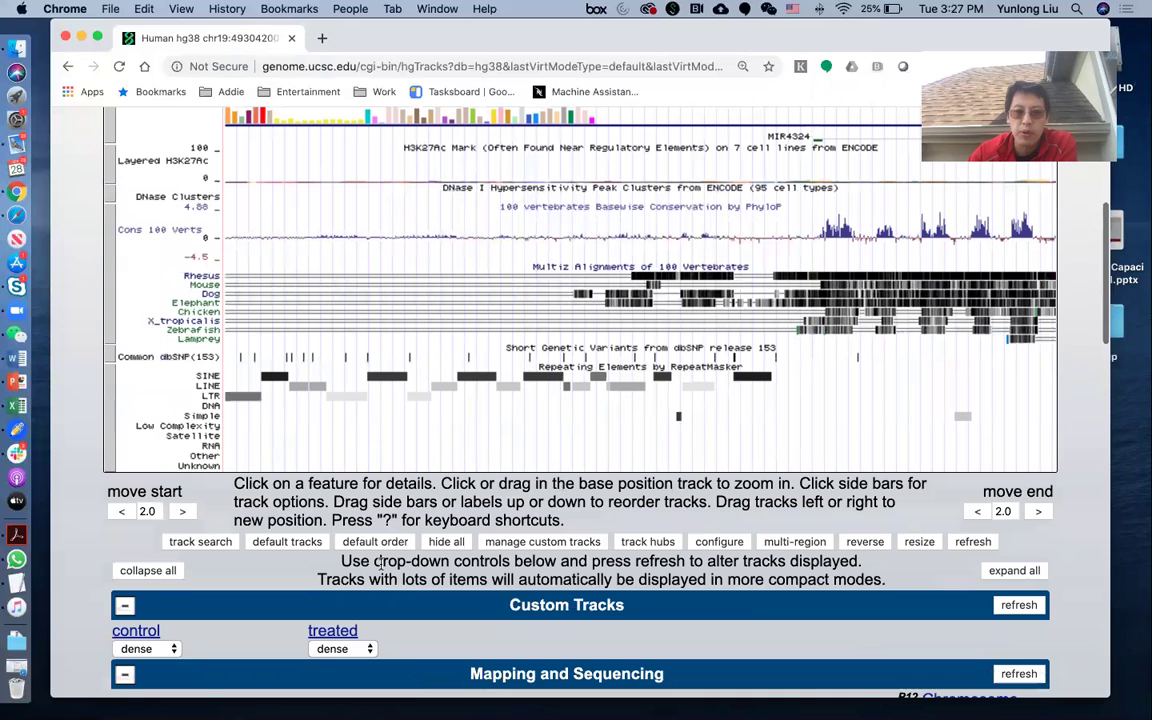
# - Set the control and treated custom tracks to full display mode and refresh the Genome Browser view
pyautogui.moveTo(517, 608); pyautogui.dragTo(614, 621)
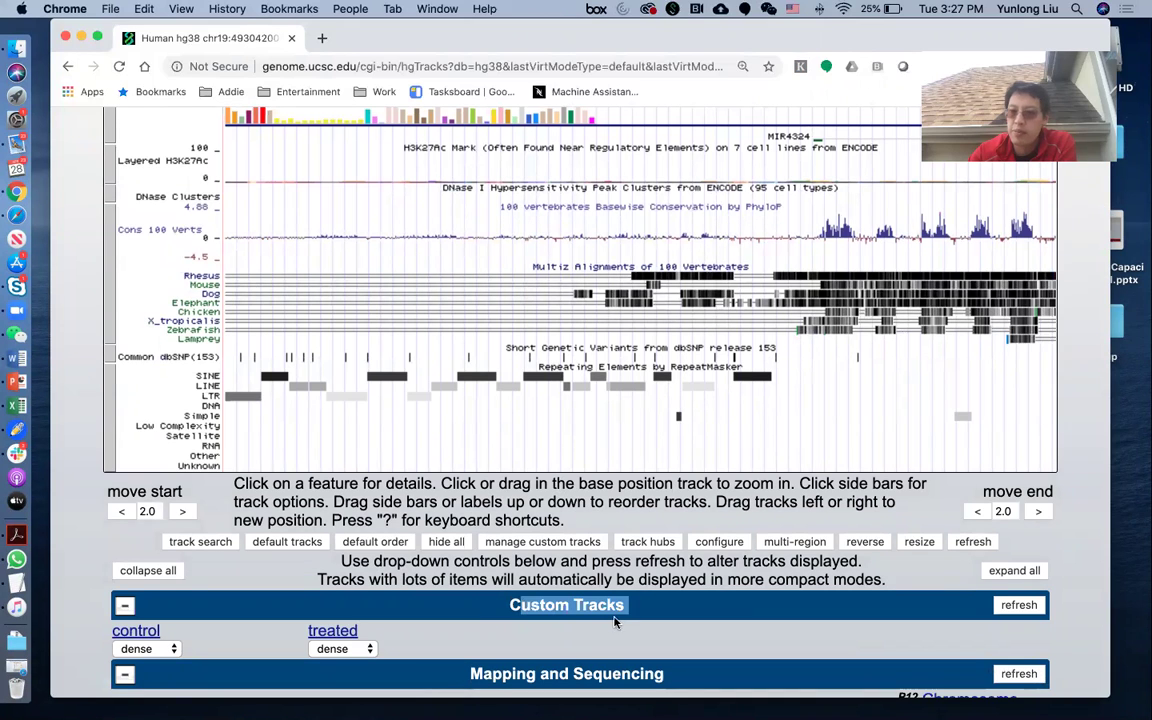
pyautogui.scroll(-2, 486, 560)
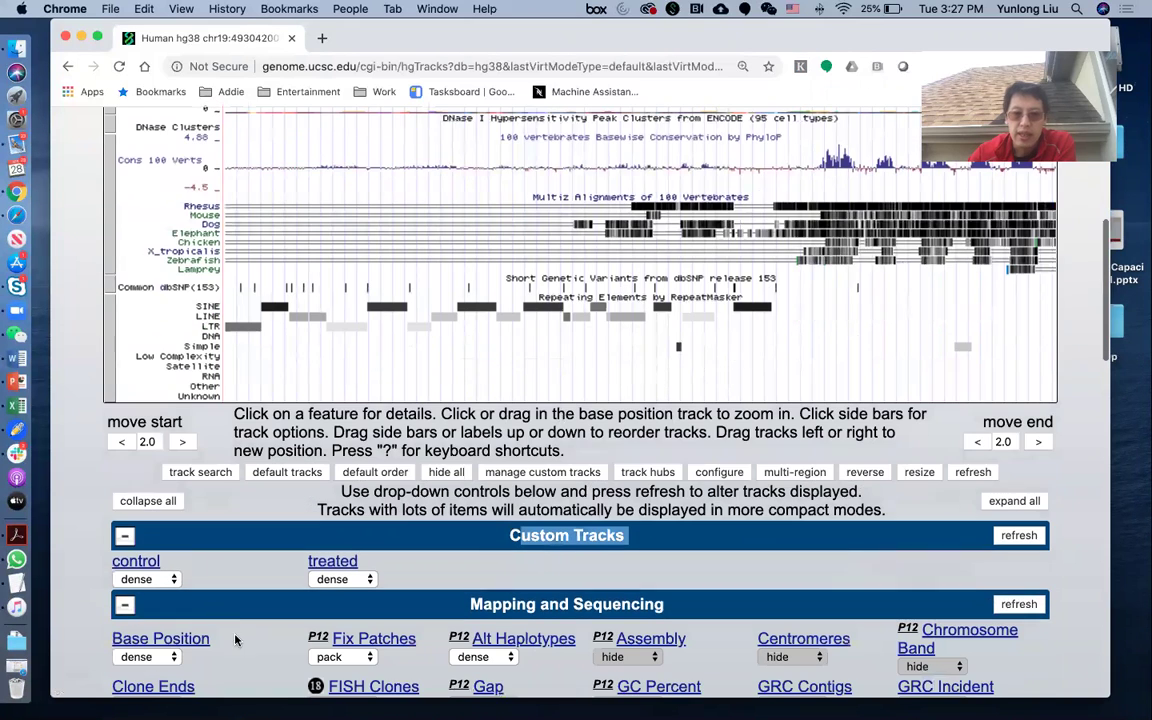
pyautogui.click(157, 583)
pyautogui.click(342, 588)
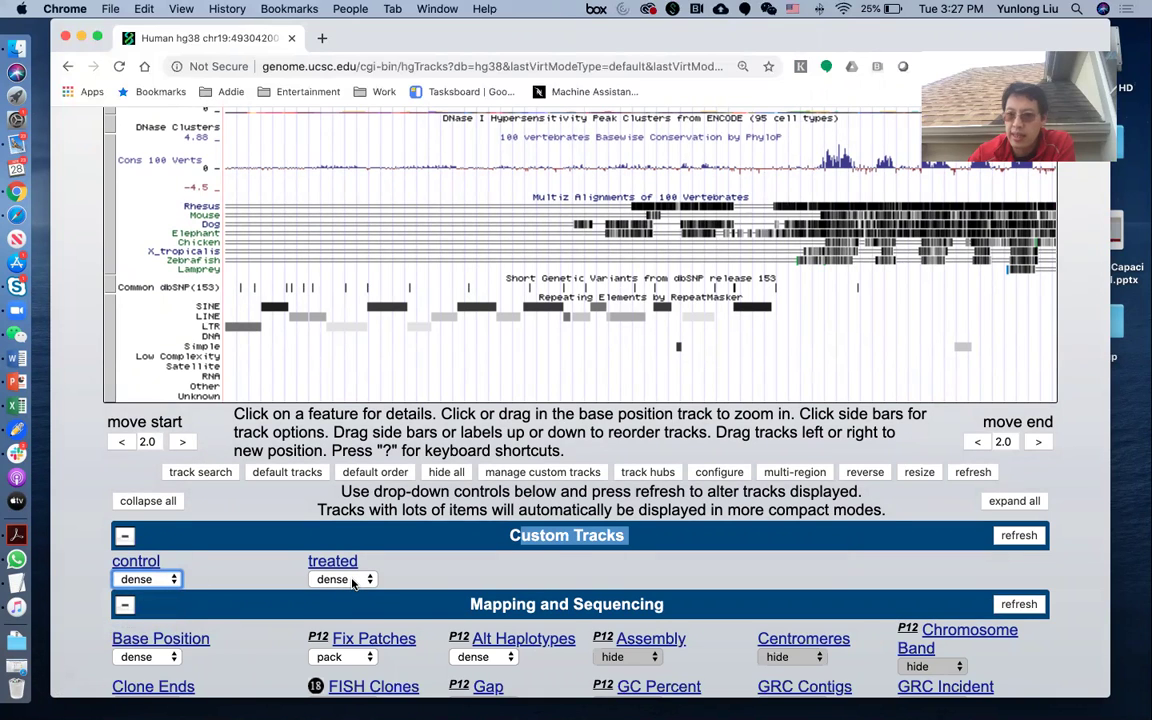
pyautogui.click(168, 582)
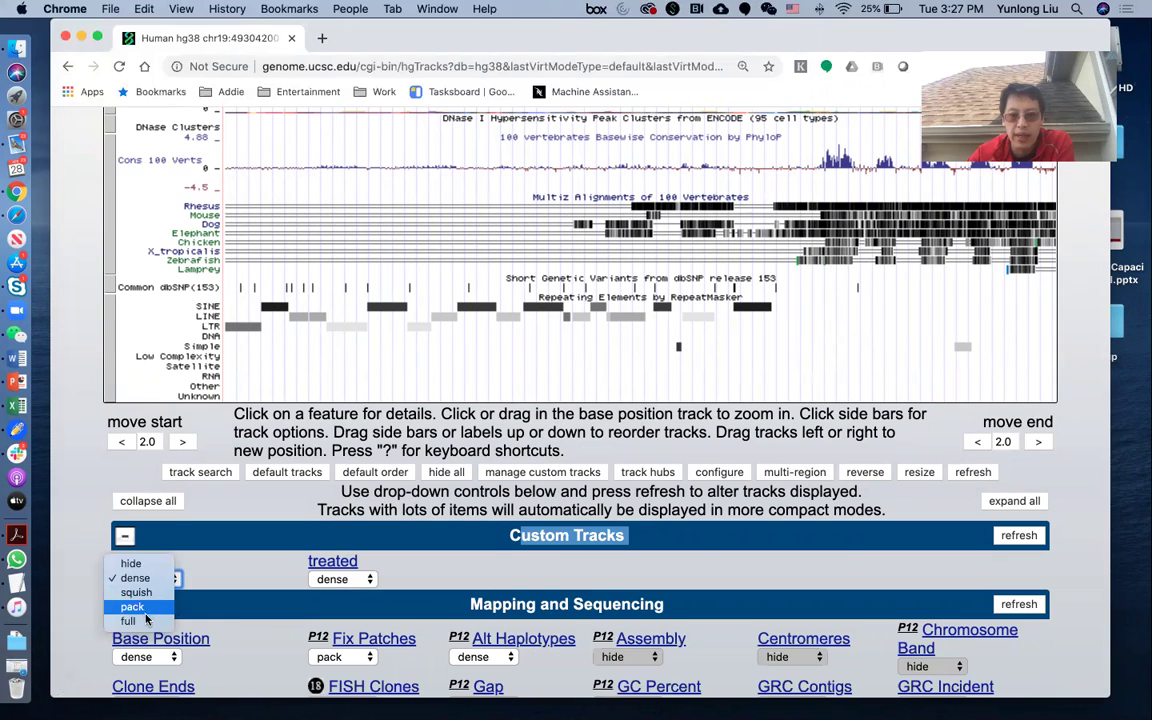
pyautogui.click(136, 621)
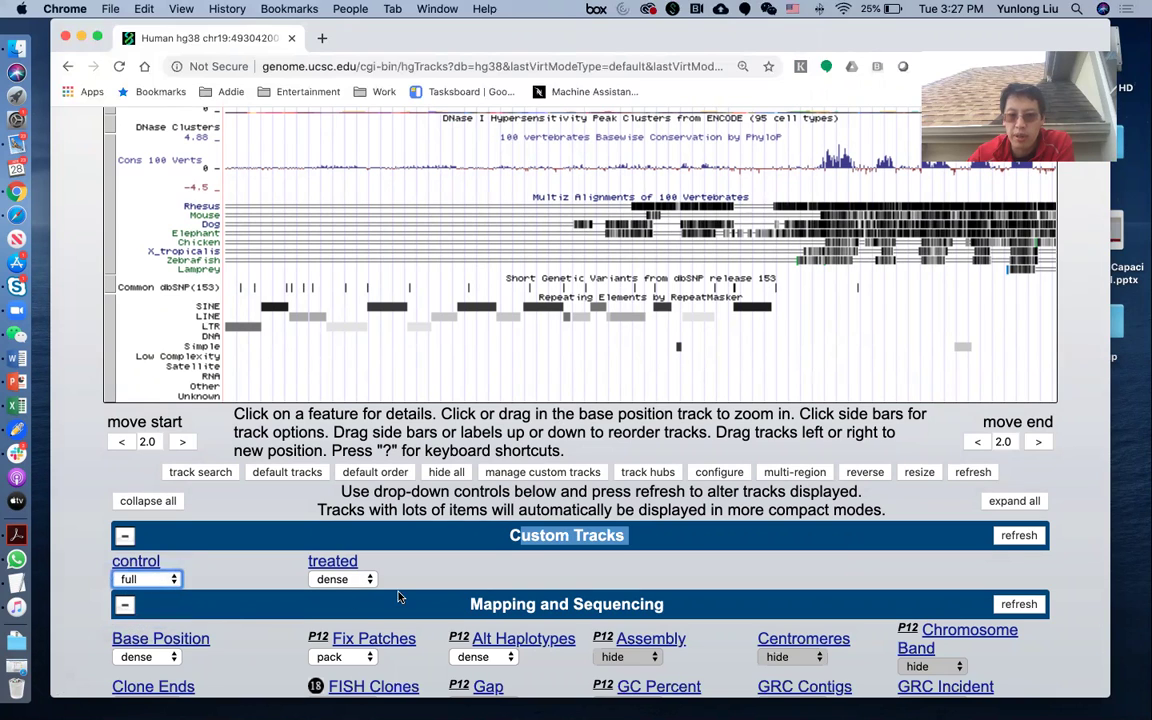
pyautogui.click(355, 582)
pyautogui.click(318, 548)
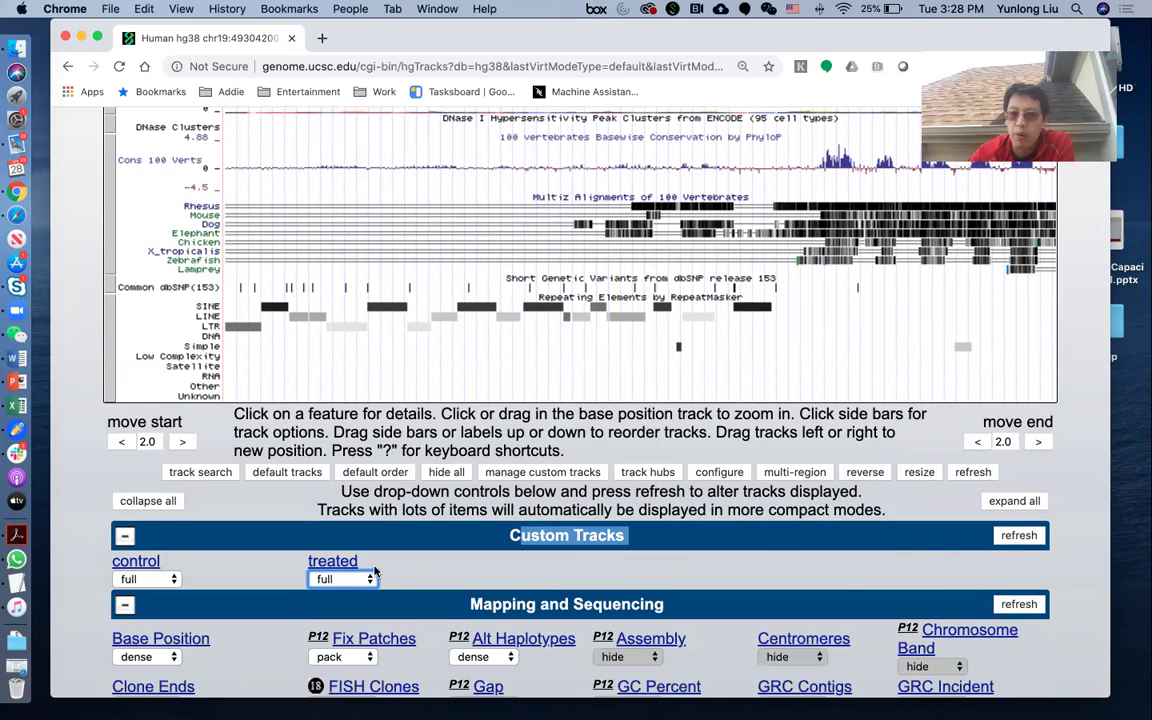
pyautogui.click(1018, 536)
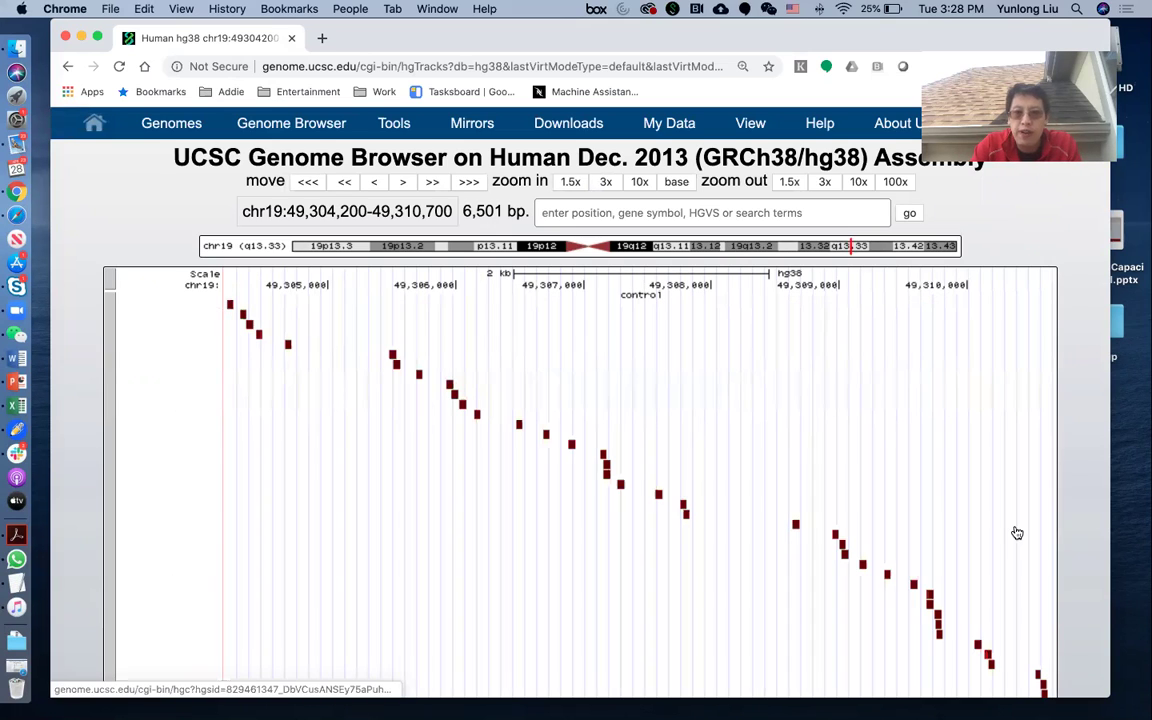
# - Examine the individual read alignments of the control and treated tracks in full mode, down to the Custom Tracks display settings
pyautogui.scroll(-2, 1006, 527)
pyautogui.scroll(-8, 1007, 525)
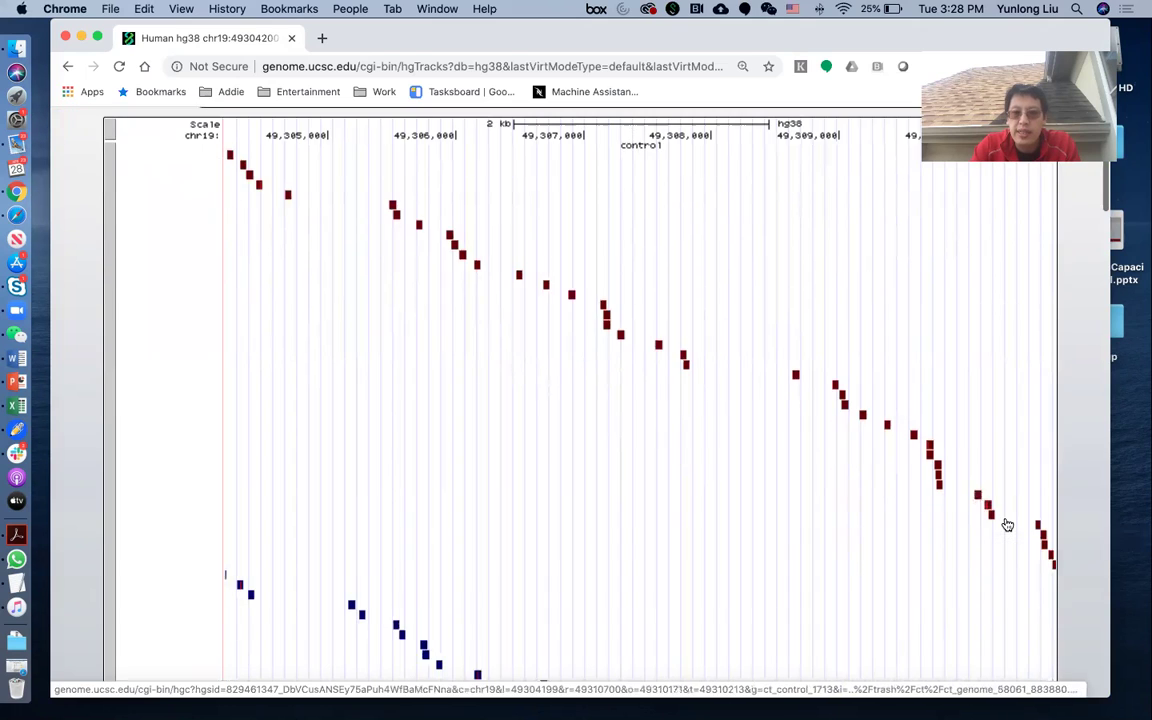
pyautogui.scroll(-6, 1007, 525)
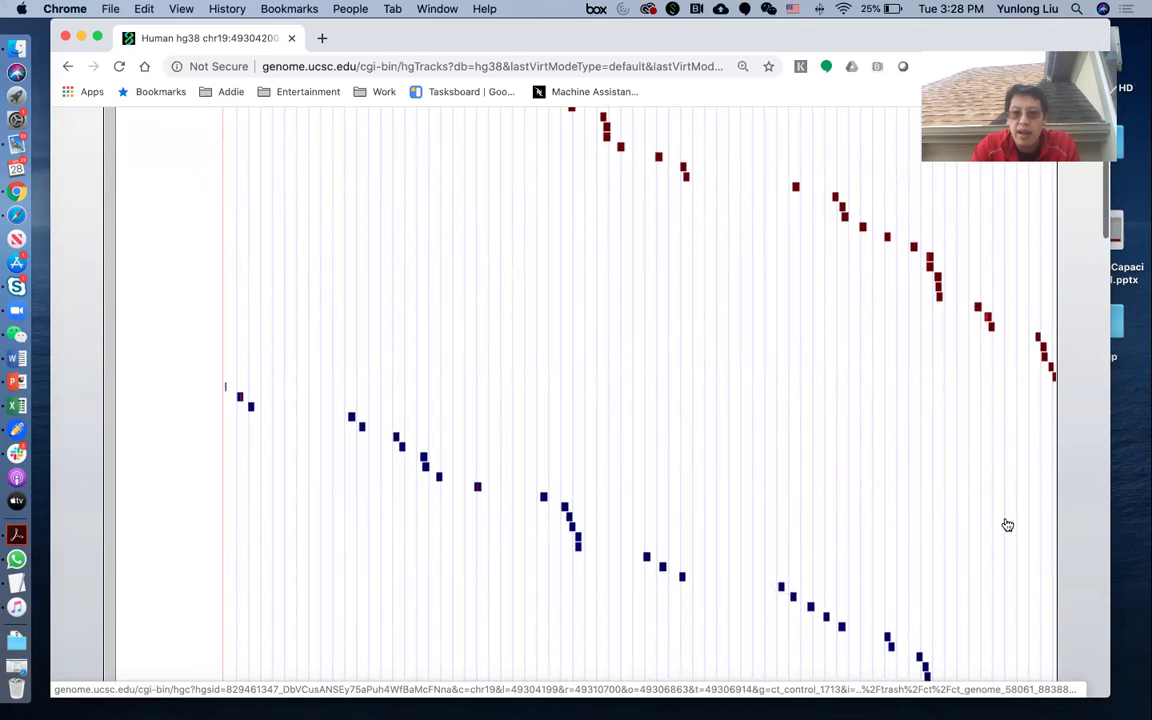
pyautogui.scroll(-2, 1007, 525)
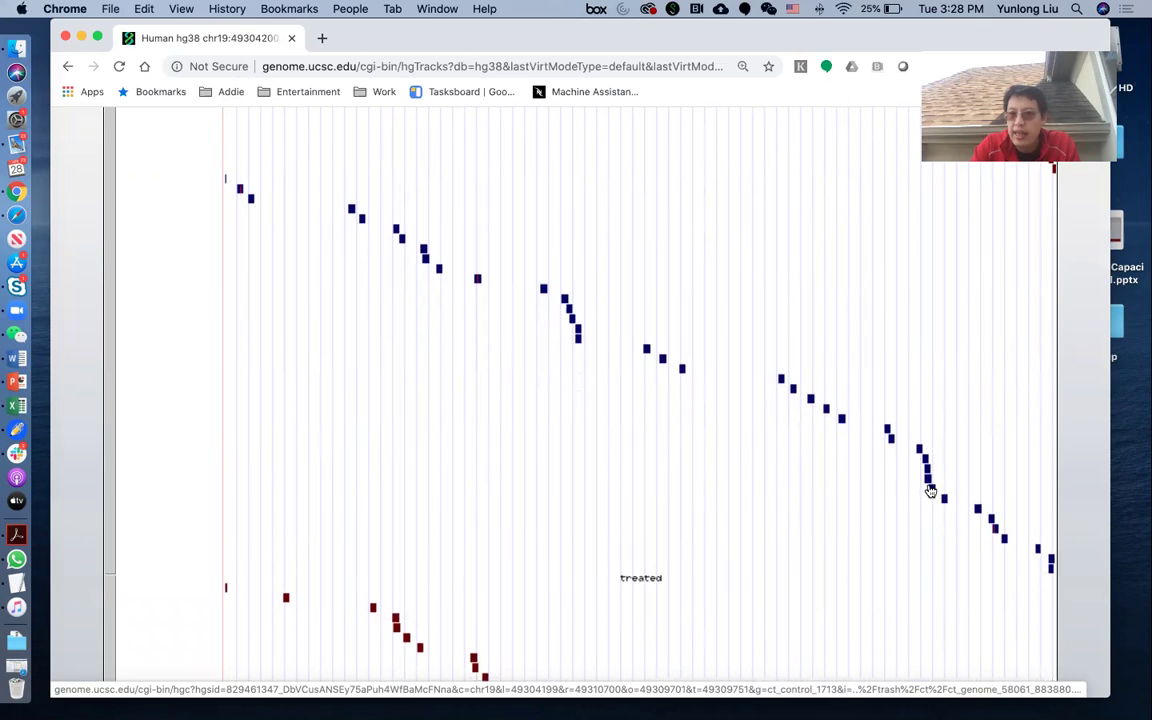
pyautogui.moveTo(921, 490)
pyautogui.scroll(-5, 921, 490)
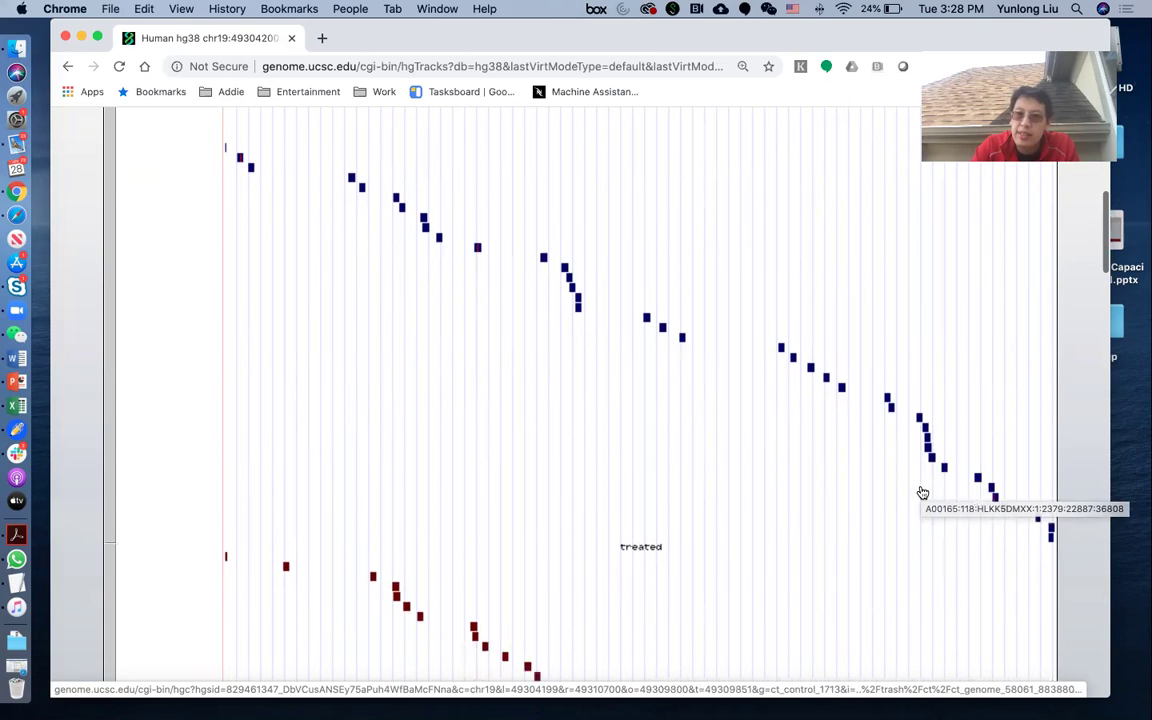
pyautogui.scroll(-20, 922, 492)
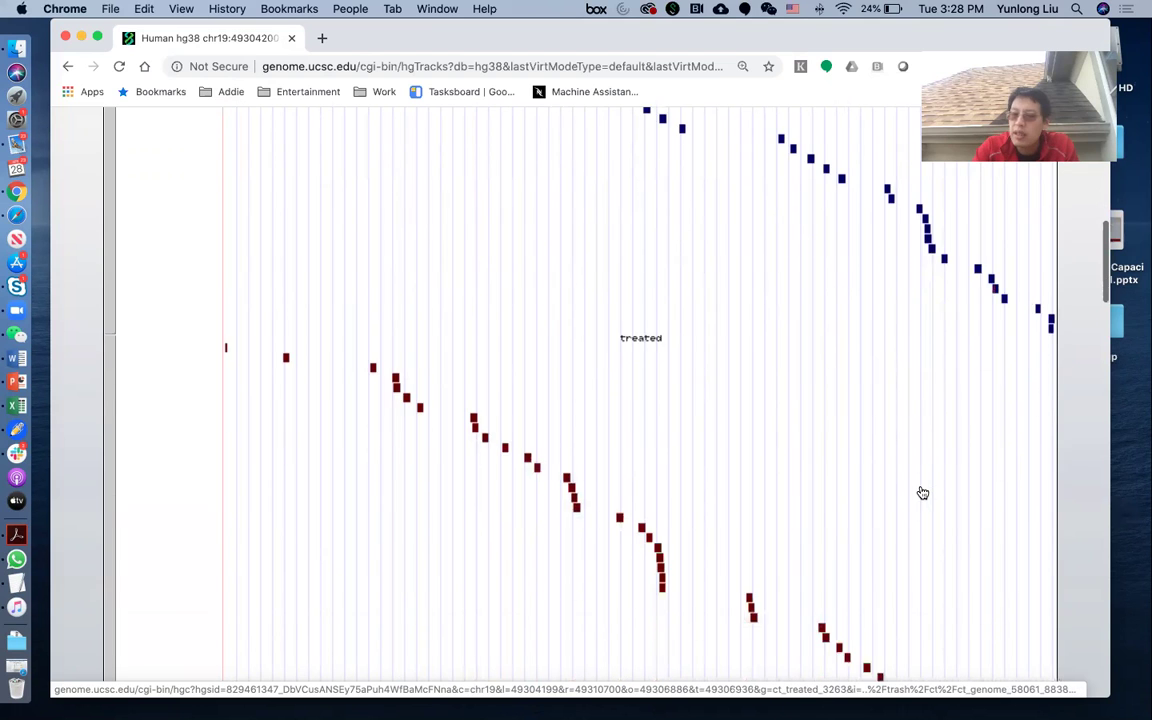
pyautogui.scroll(-20, 922, 492)
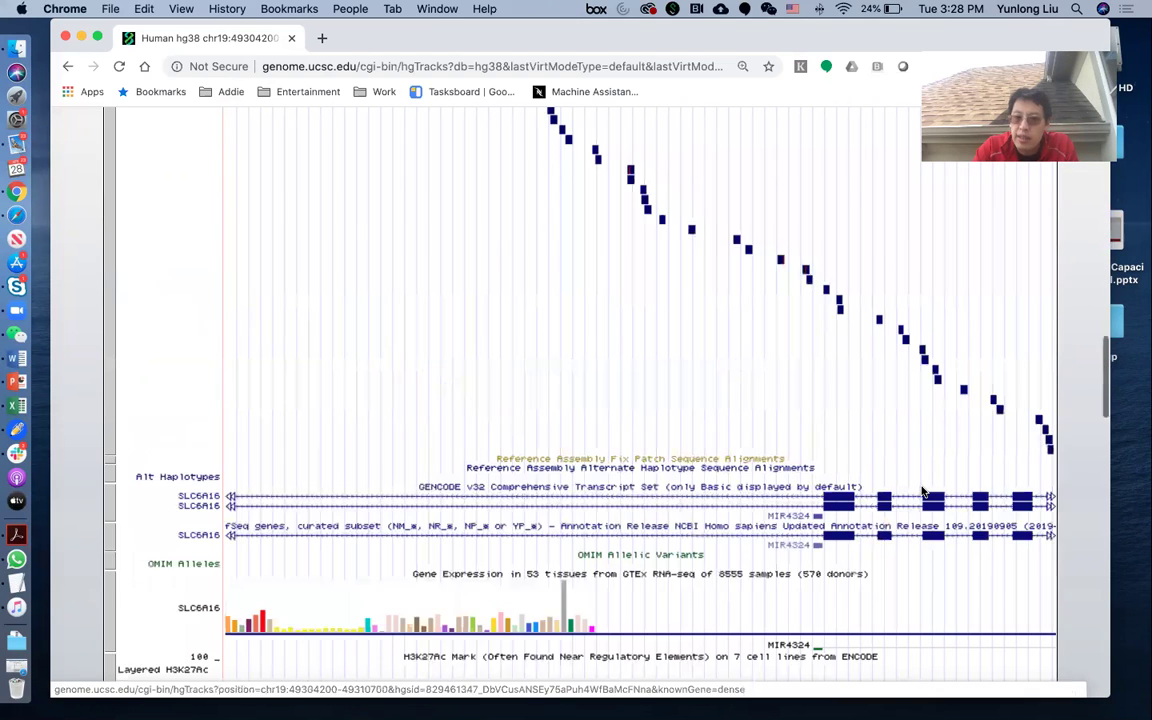
pyautogui.scroll(-2, 922, 490)
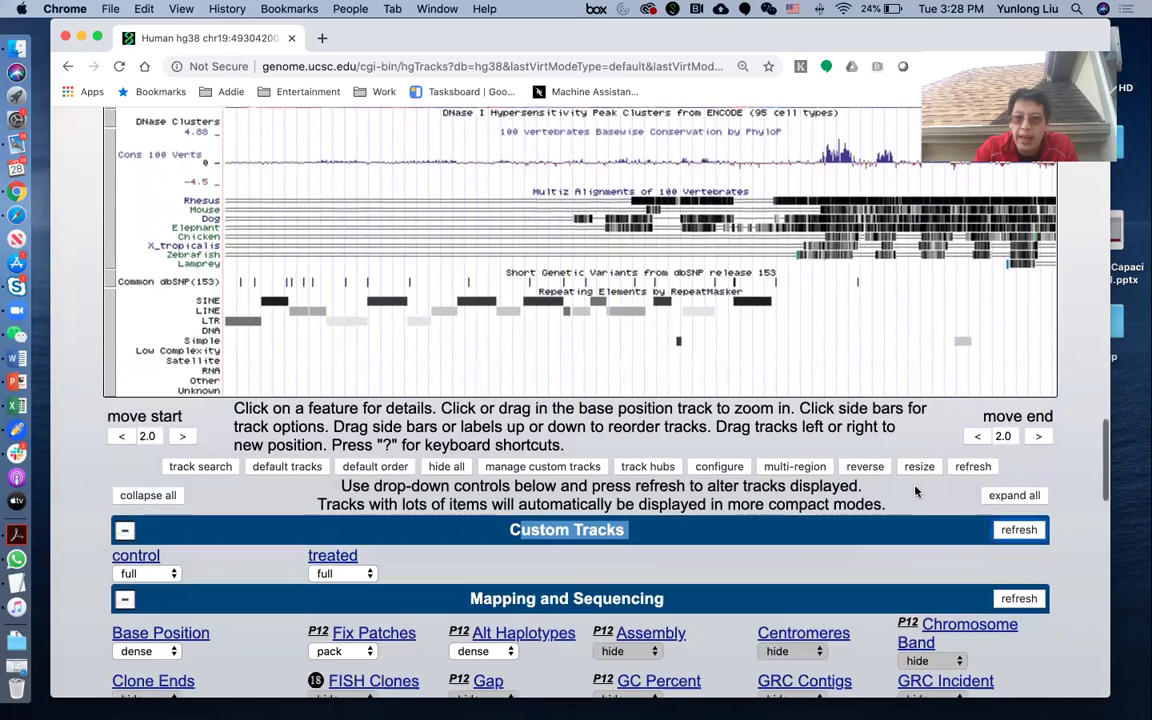
# - Set the control and treated custom tracks to squish display mode and refresh the Genome Browser view
pyautogui.click(160, 579)
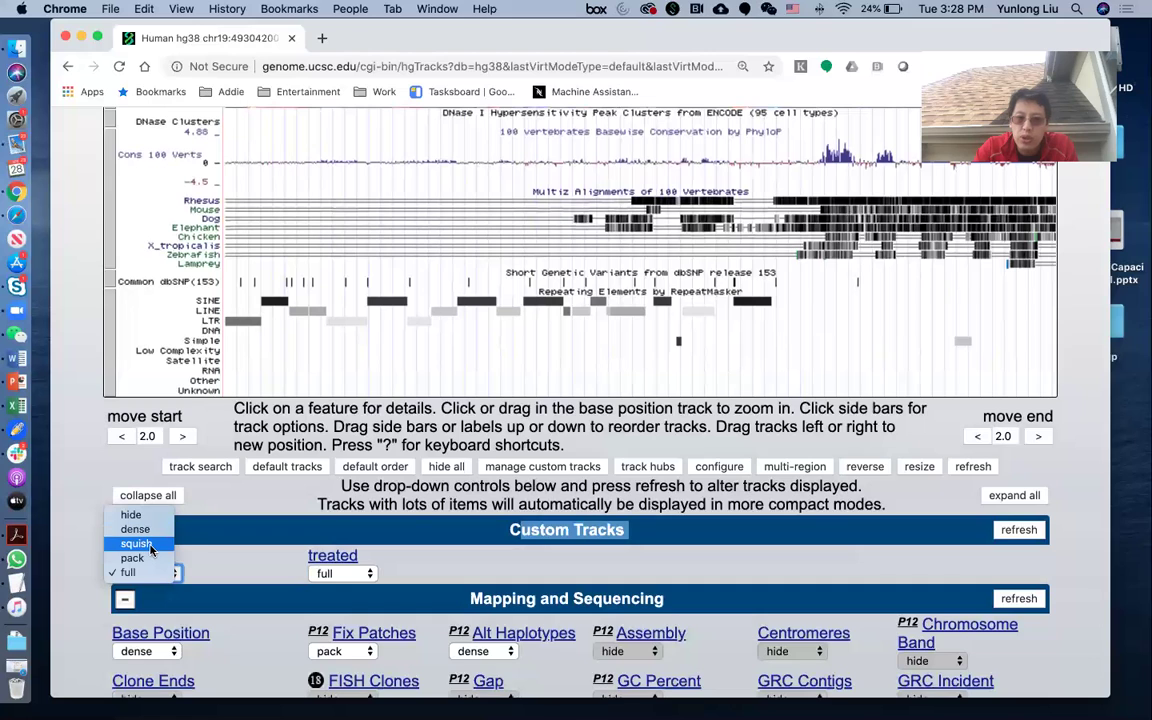
pyautogui.click(150, 546)
pyautogui.click(338, 573)
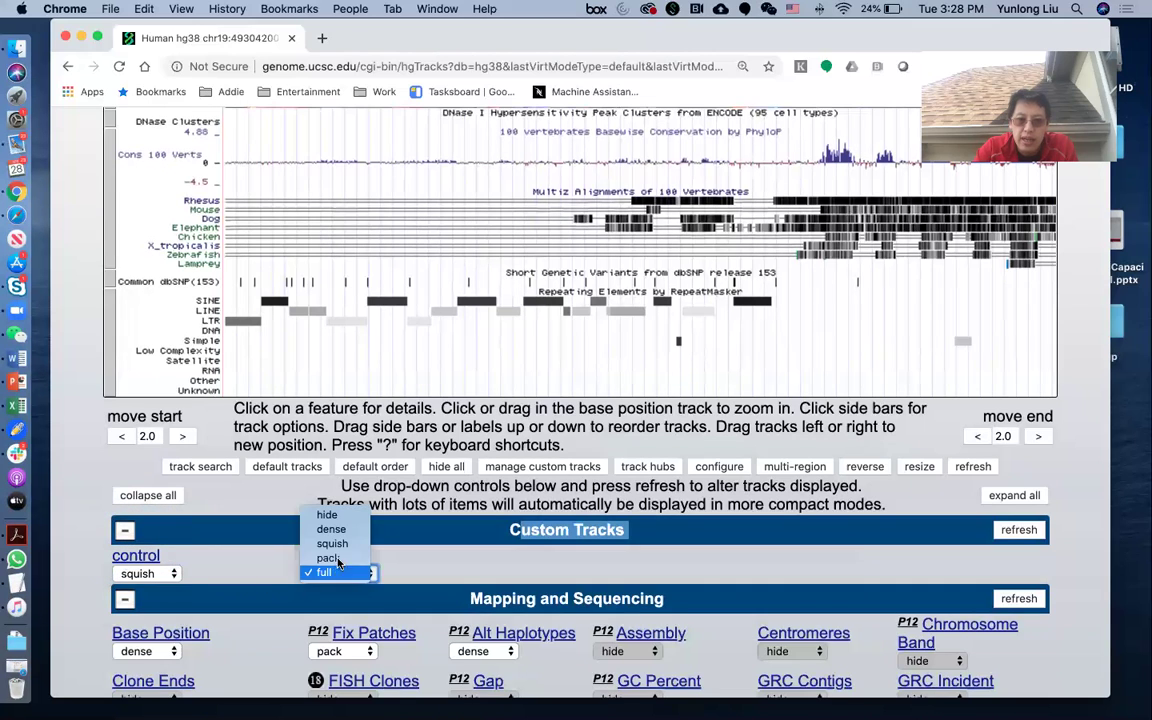
pyautogui.click(342, 546)
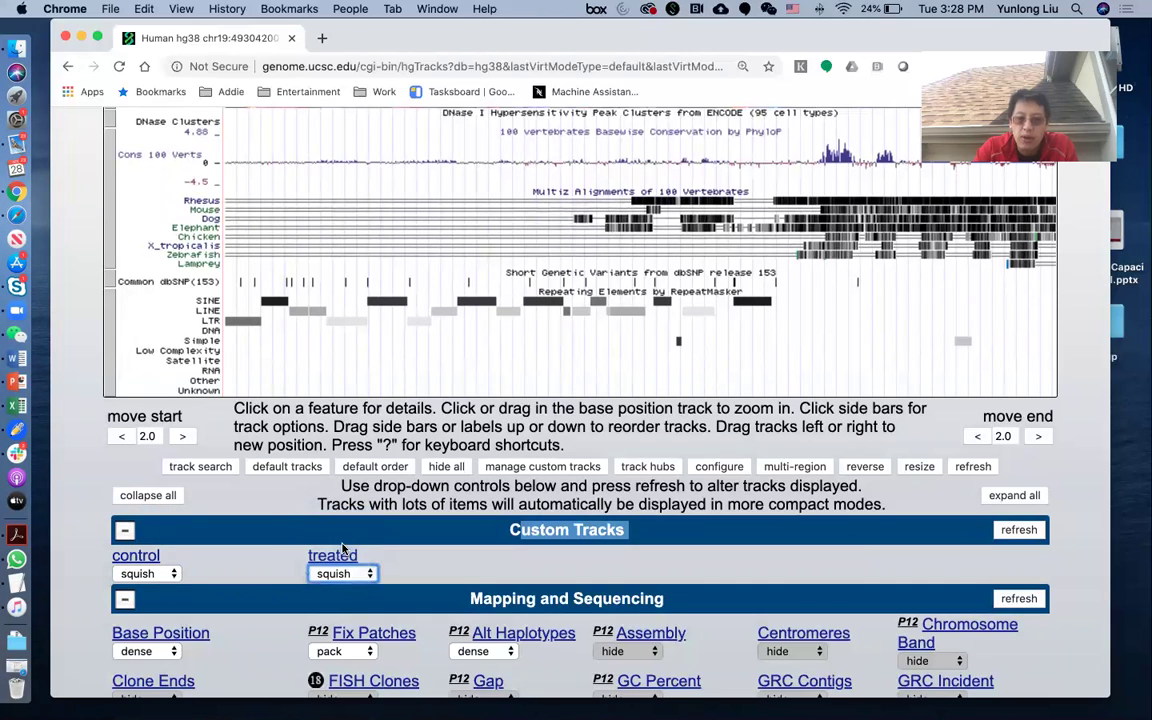
pyautogui.click(1017, 530)
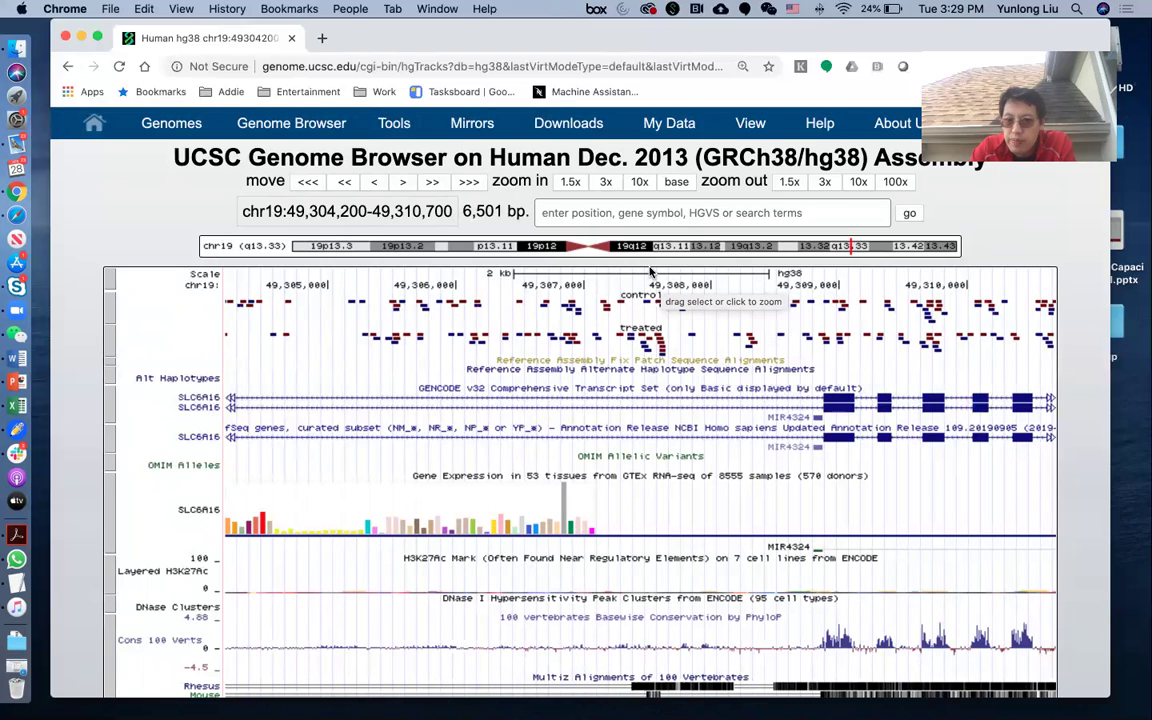
# - Select the region chr19:49,307,483-49,307,693 around the stacked treated reads in the track image and zoom in to it
pyautogui.moveTo(645, 271); pyautogui.dragTo(675, 213)
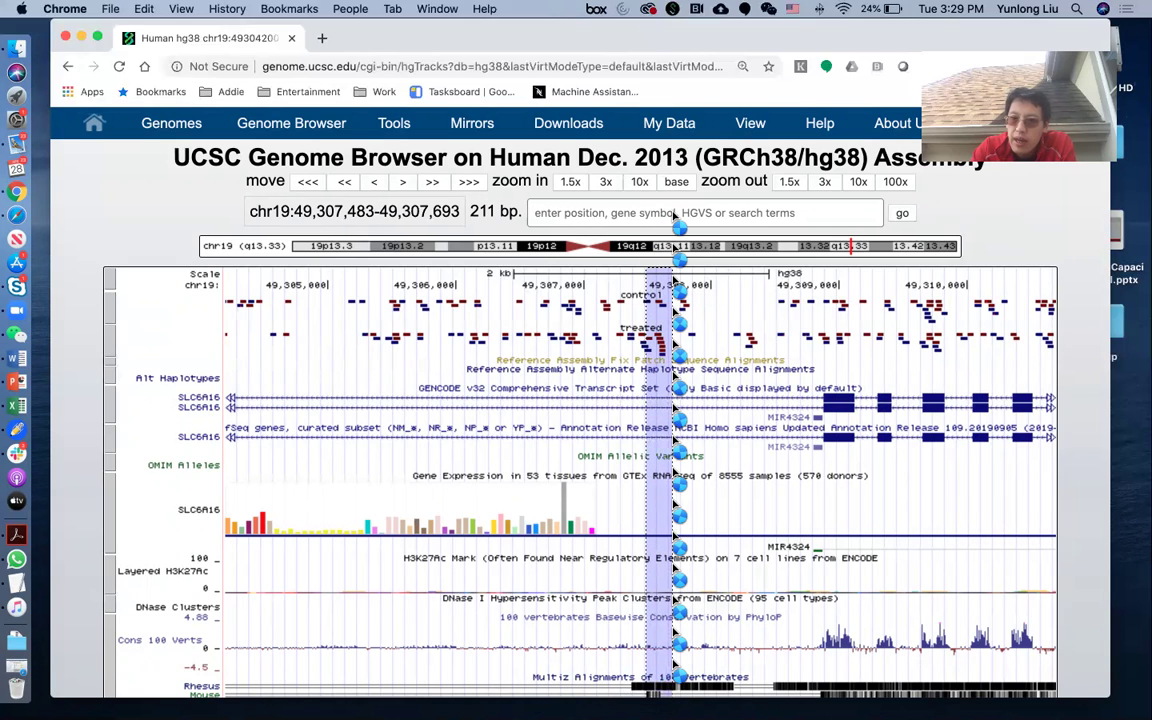
pyautogui.moveTo(675, 228); pyautogui.dragTo(673, 268)
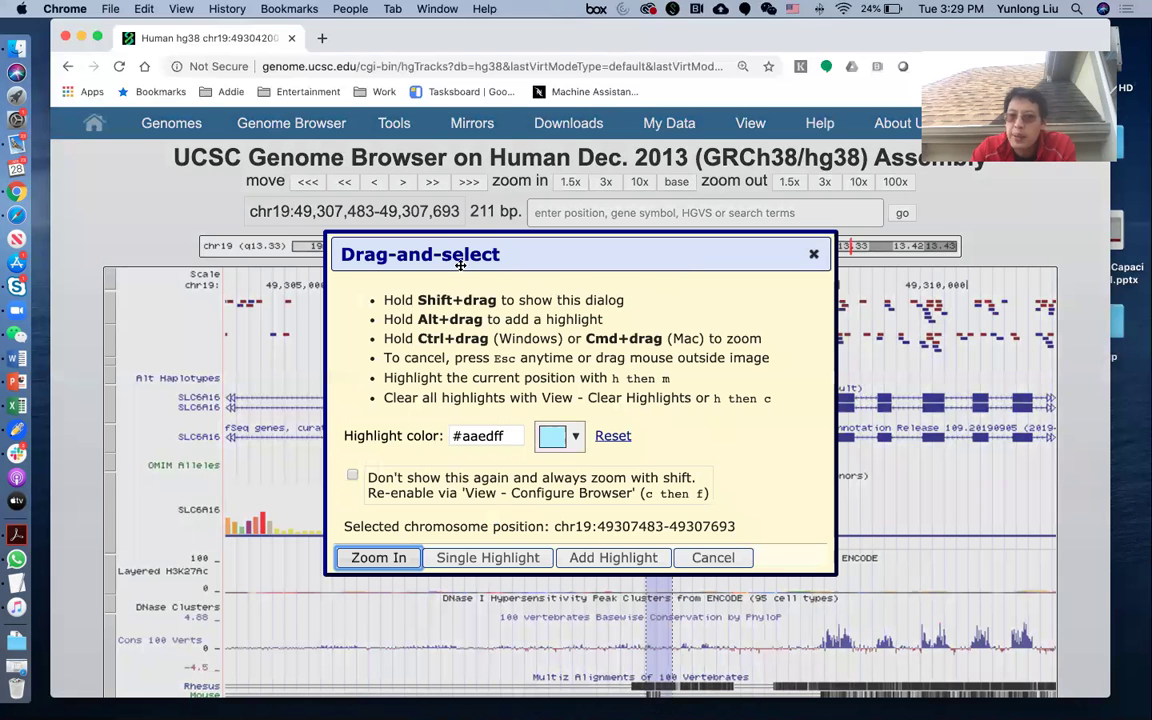
pyautogui.click(386, 558)
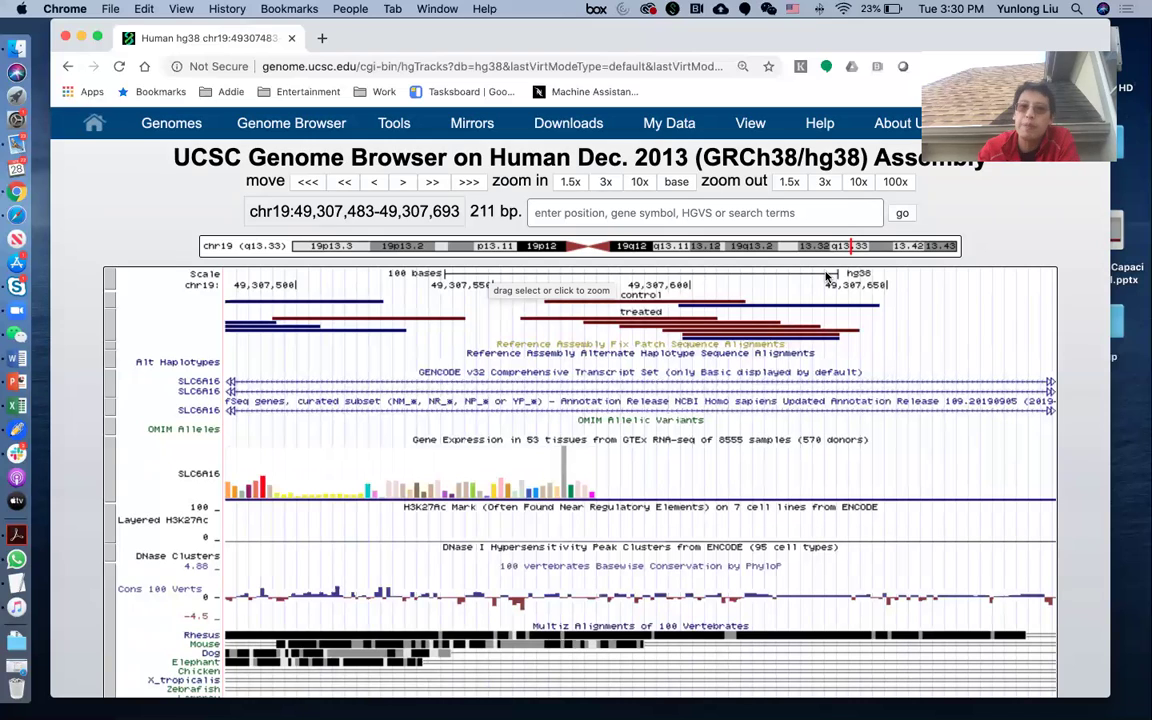
# - Open the details of a treated read in the zoomed region and examine its read name, position, band, genomic size and CIGAR string
pyautogui.click(605, 323)
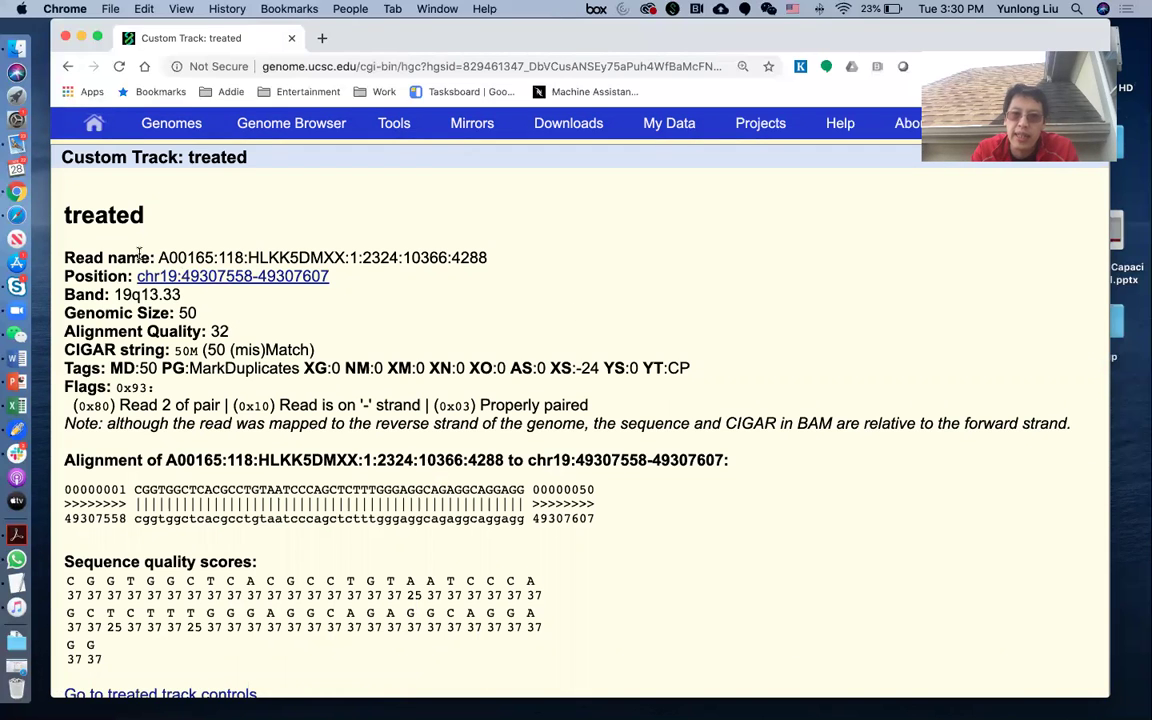
pyautogui.moveTo(95, 257); pyautogui.dragTo(365, 257)
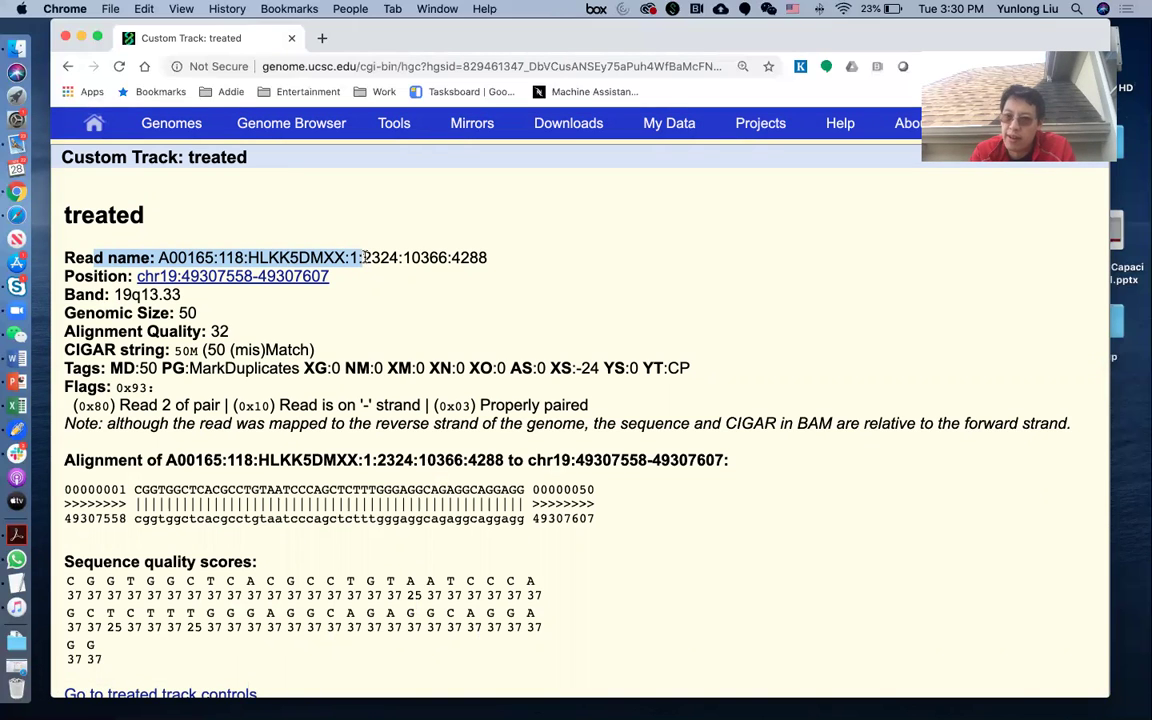
pyautogui.tripleClick(412, 258)
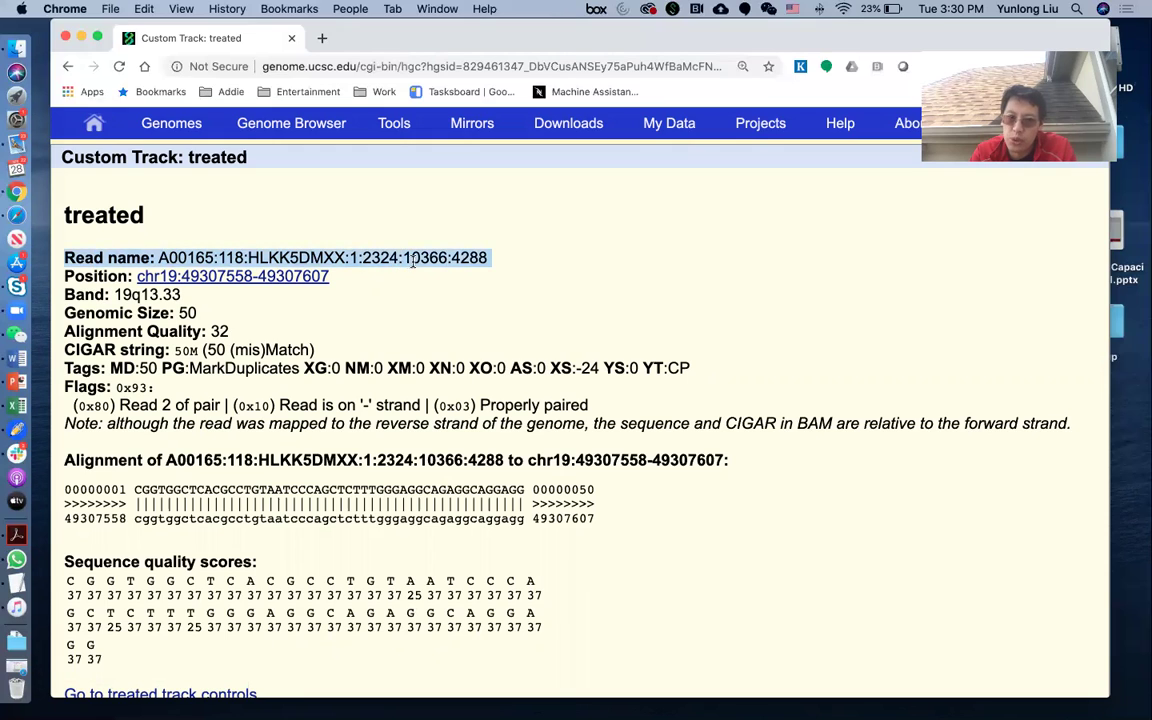
pyautogui.tripleClick(310, 276)
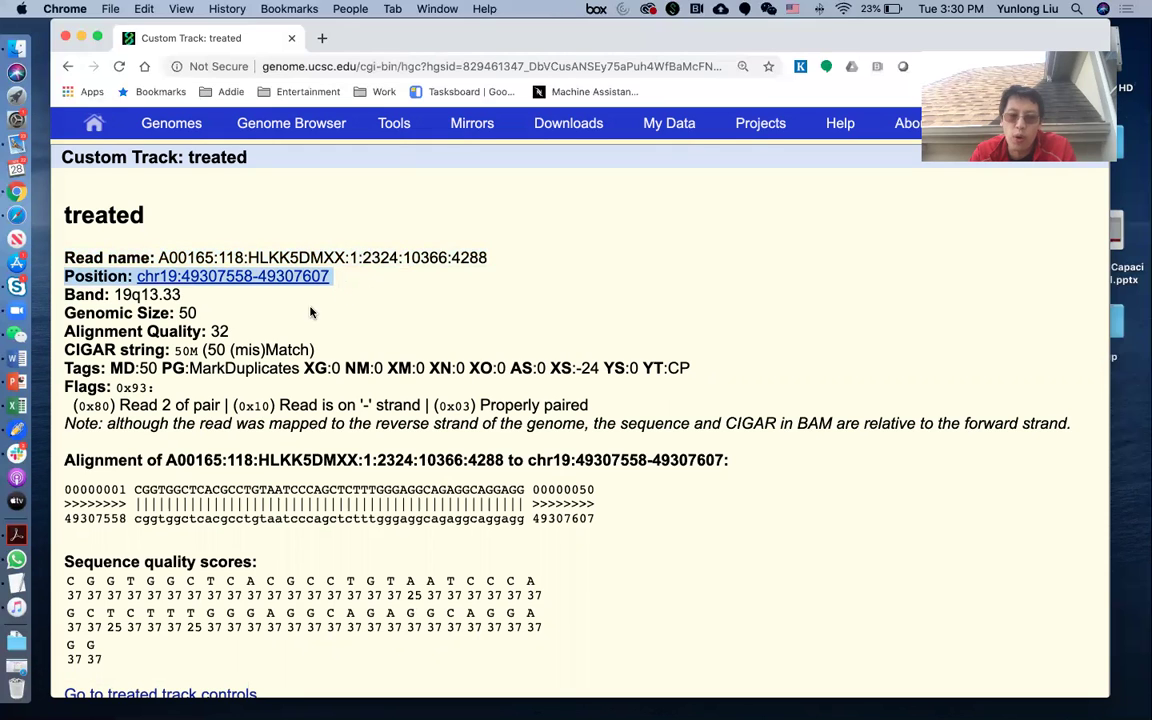
pyautogui.tripleClick(134, 295)
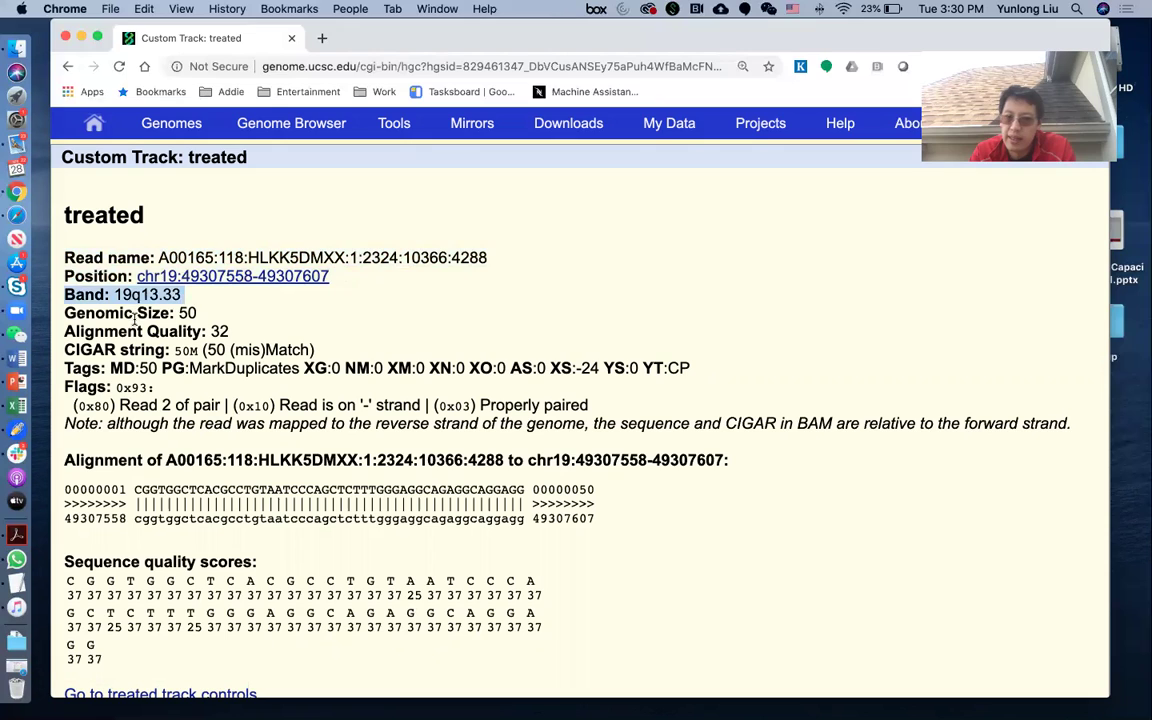
pyautogui.tripleClick(134, 313)
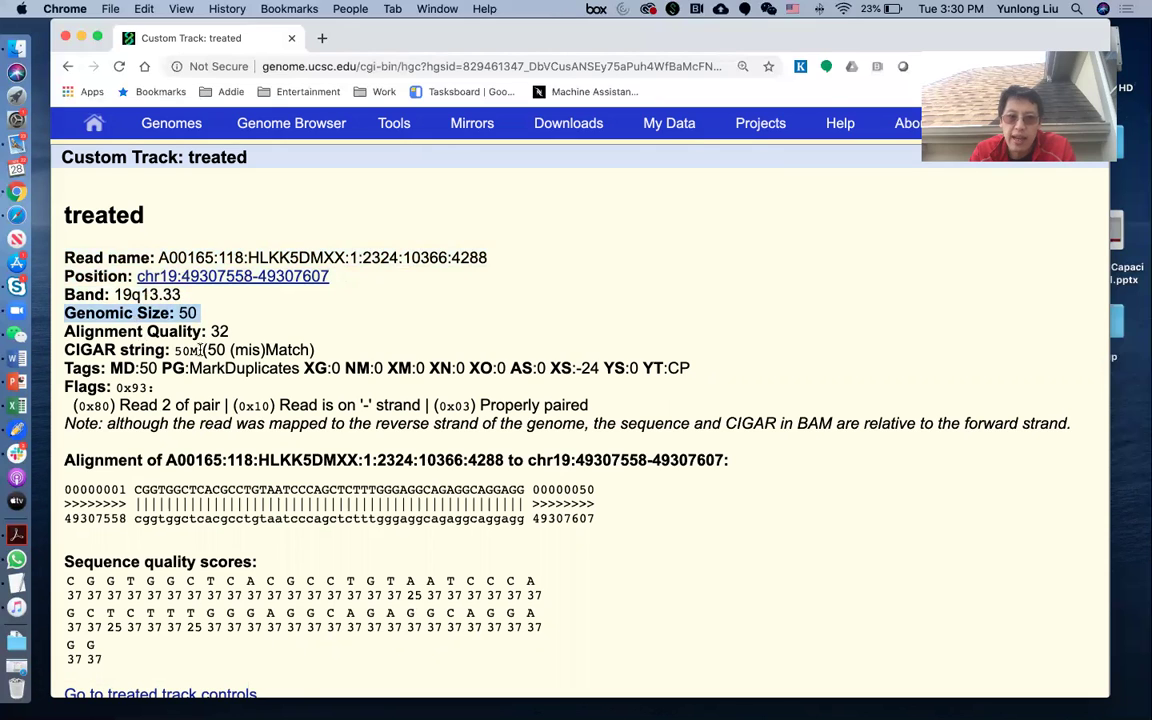
pyautogui.doubleClick(90, 349)
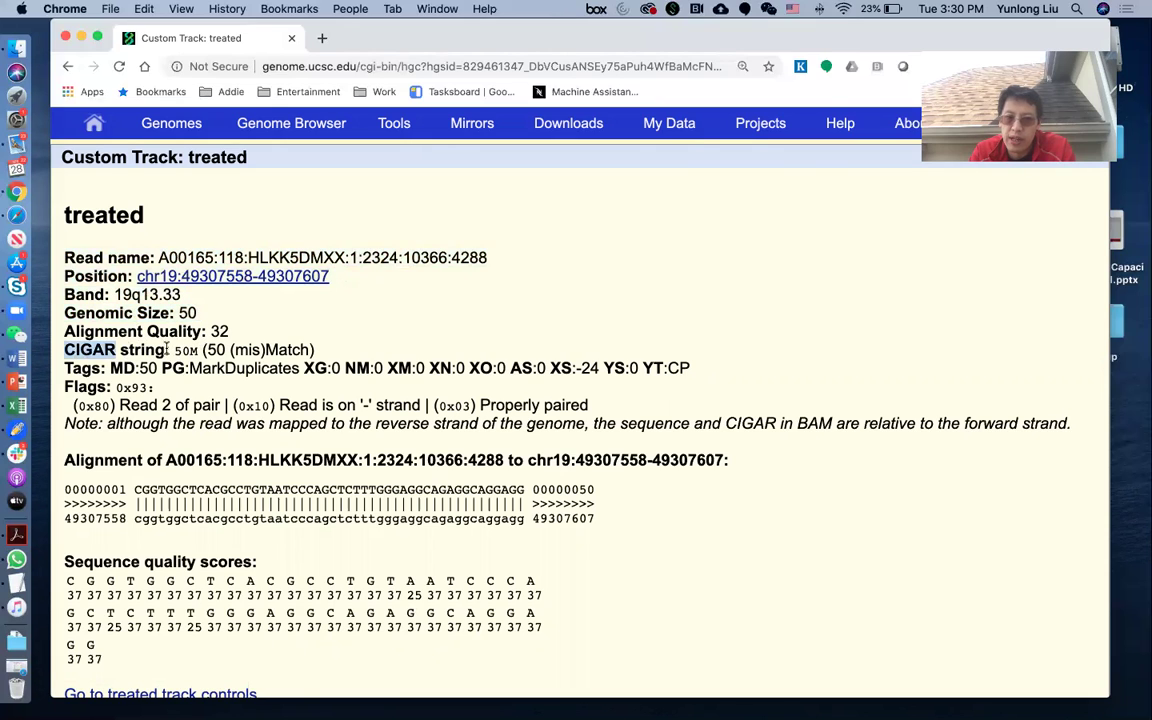
pyautogui.moveTo(171, 349); pyautogui.dragTo(316, 350)
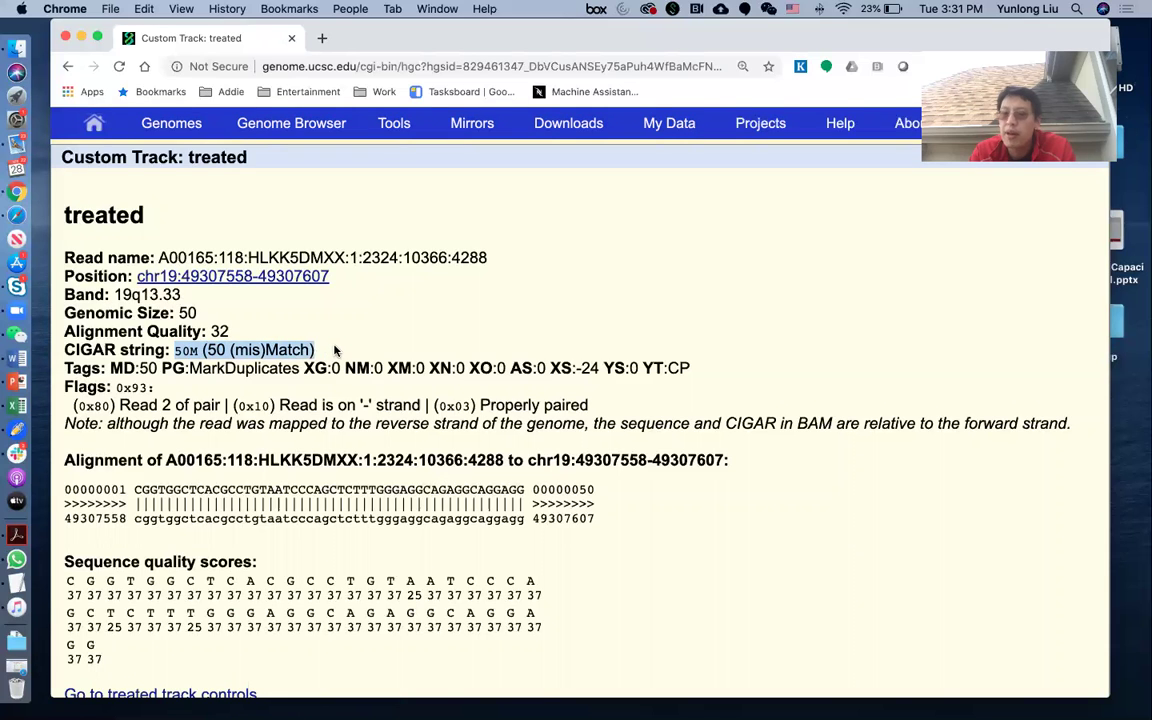
# - Examine the read's alignment to the reference sequence and its sequence quality scores, and return to the Genome Browser tracks
pyautogui.scroll(-2, 335, 349)
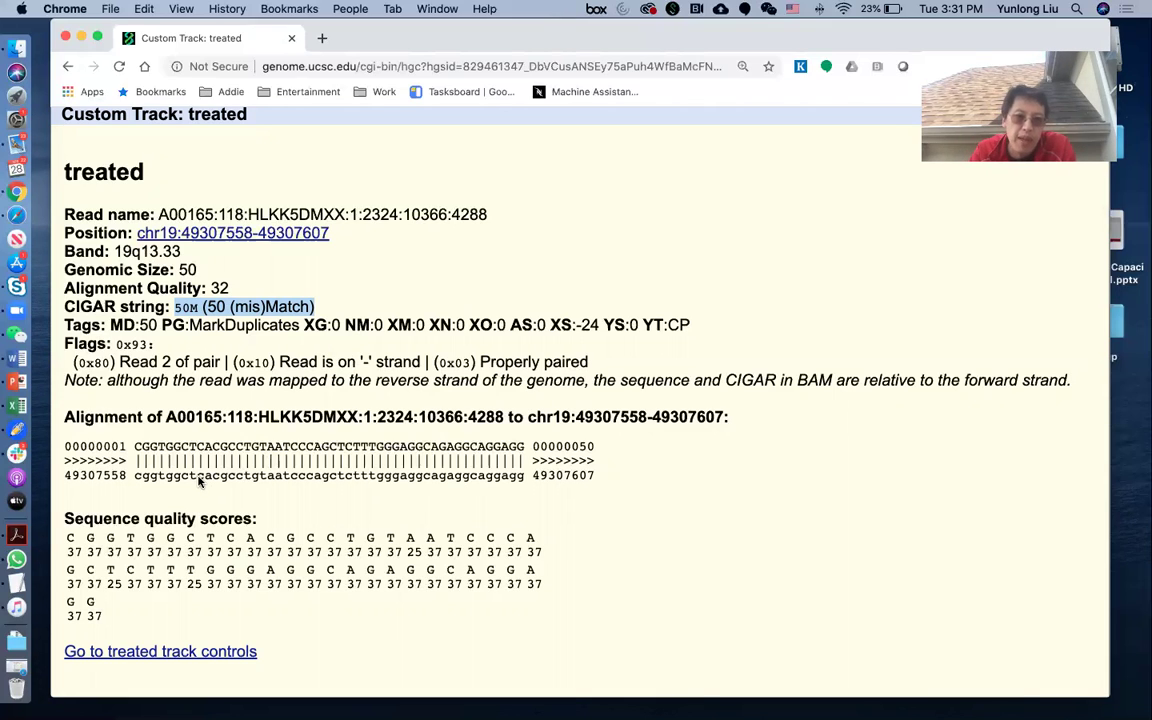
pyautogui.click(131, 456)
pyautogui.moveTo(131, 456); pyautogui.dragTo(527, 452)
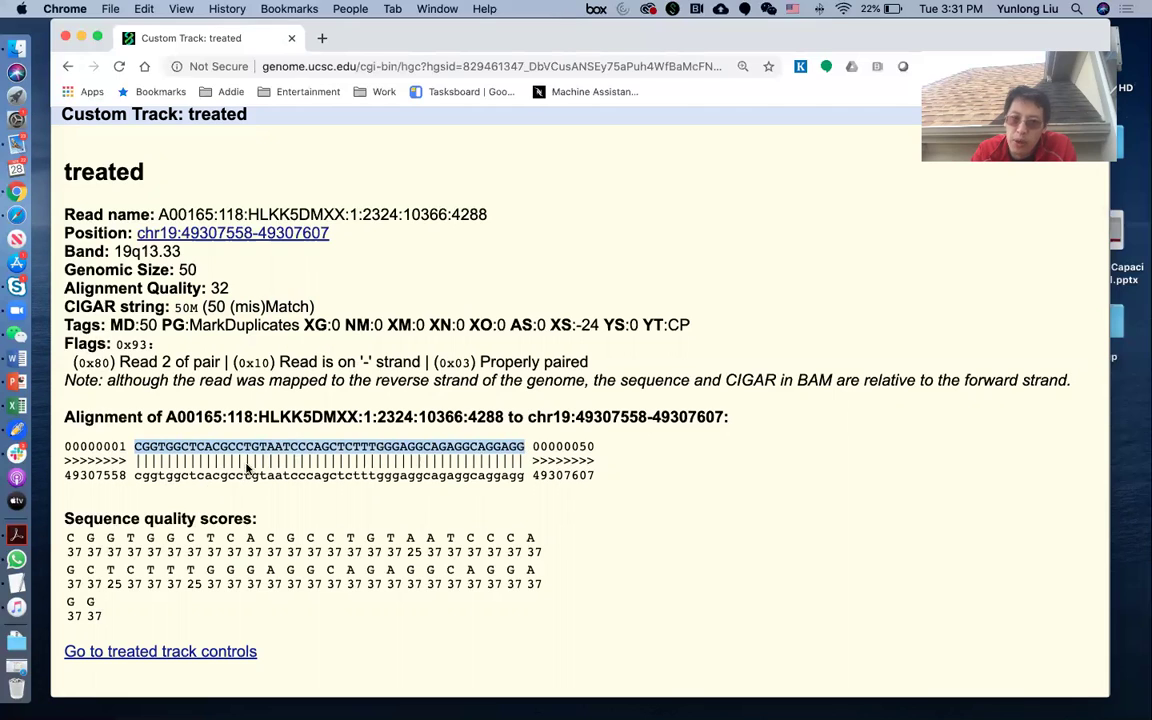
pyautogui.moveTo(135, 478); pyautogui.dragTo(521, 482)
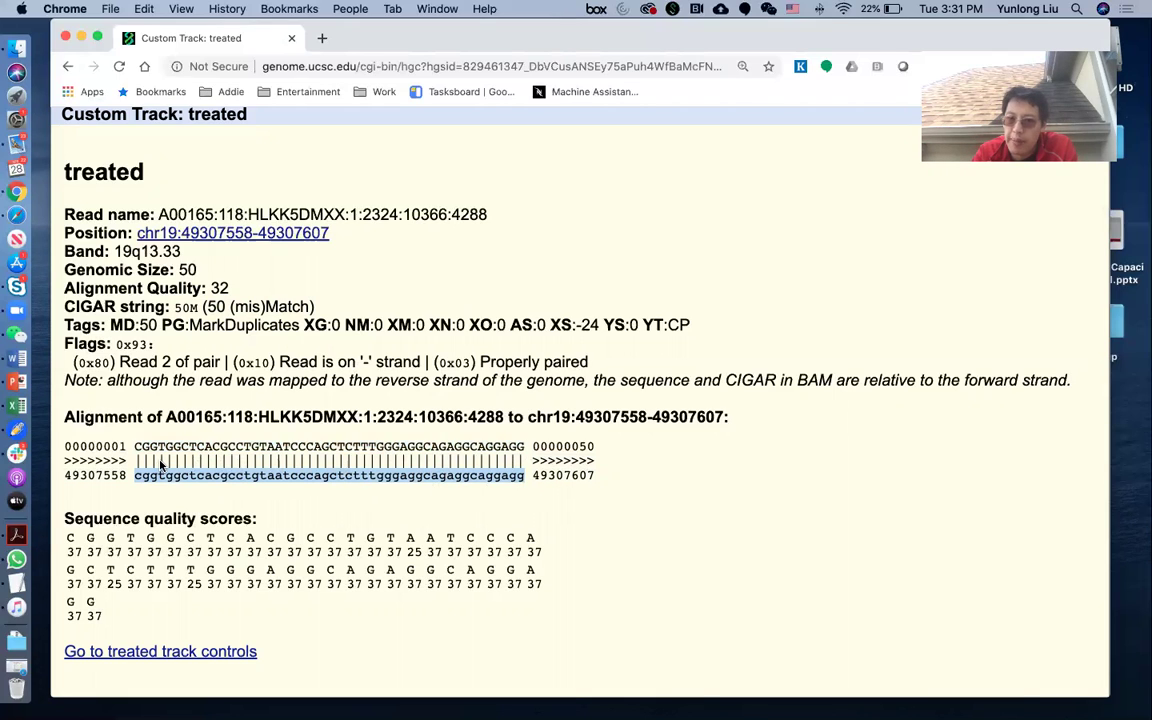
pyautogui.click(110, 558)
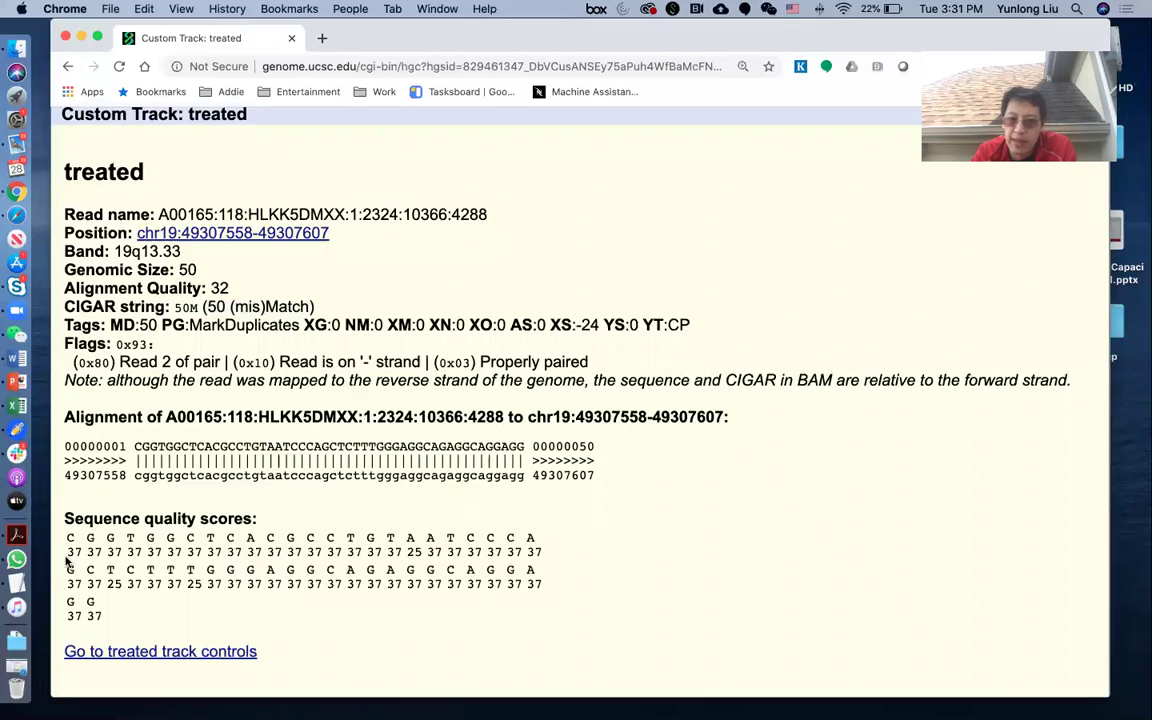
pyautogui.moveTo(70, 550); pyautogui.dragTo(461, 553)
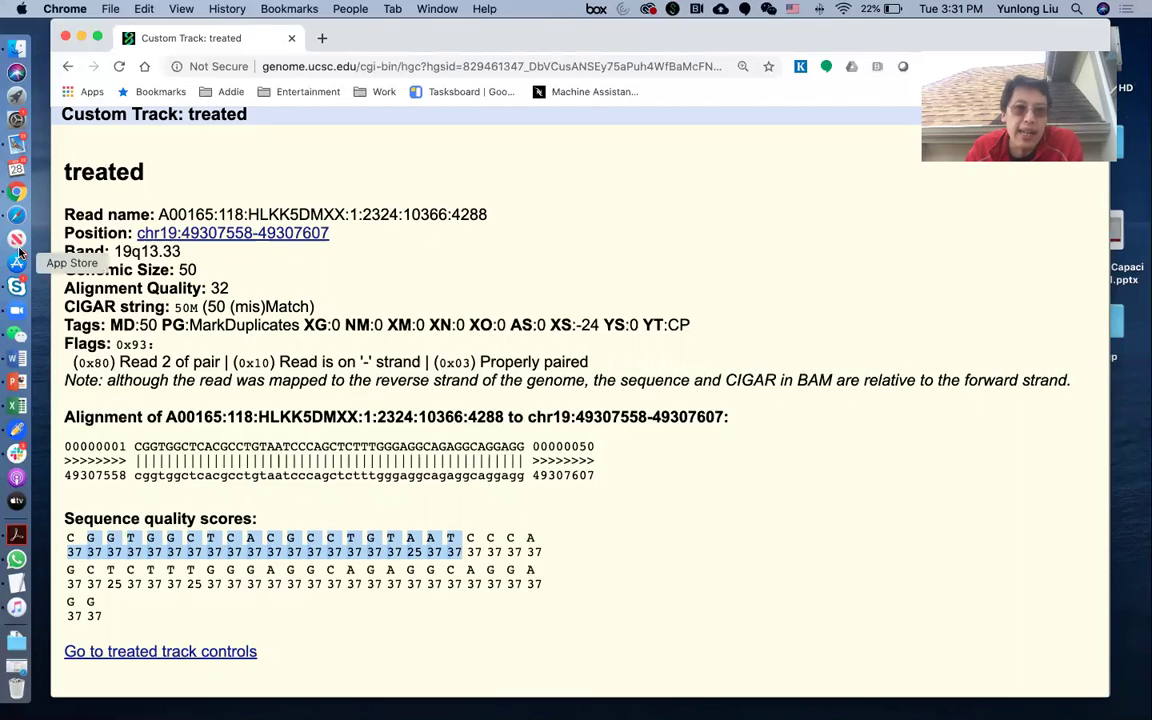
pyautogui.click(67, 66)
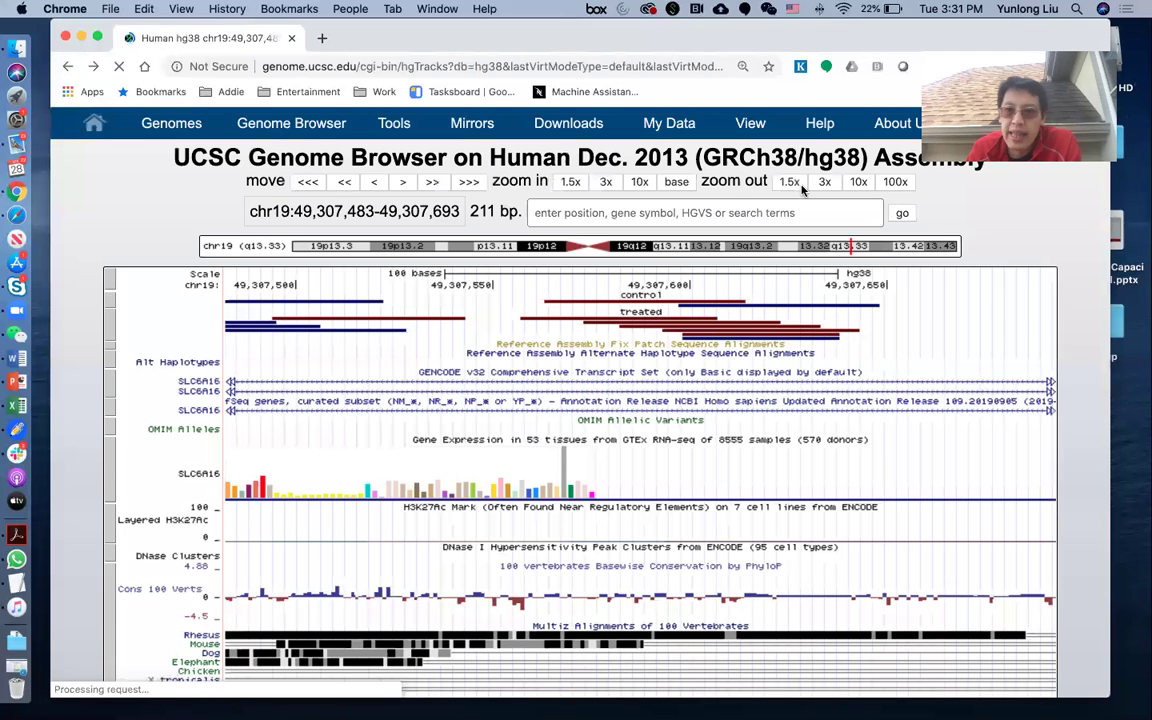
# - Zoom the genome view out 10x twice and look over the control and treated read tracks
pyautogui.click(861, 182)
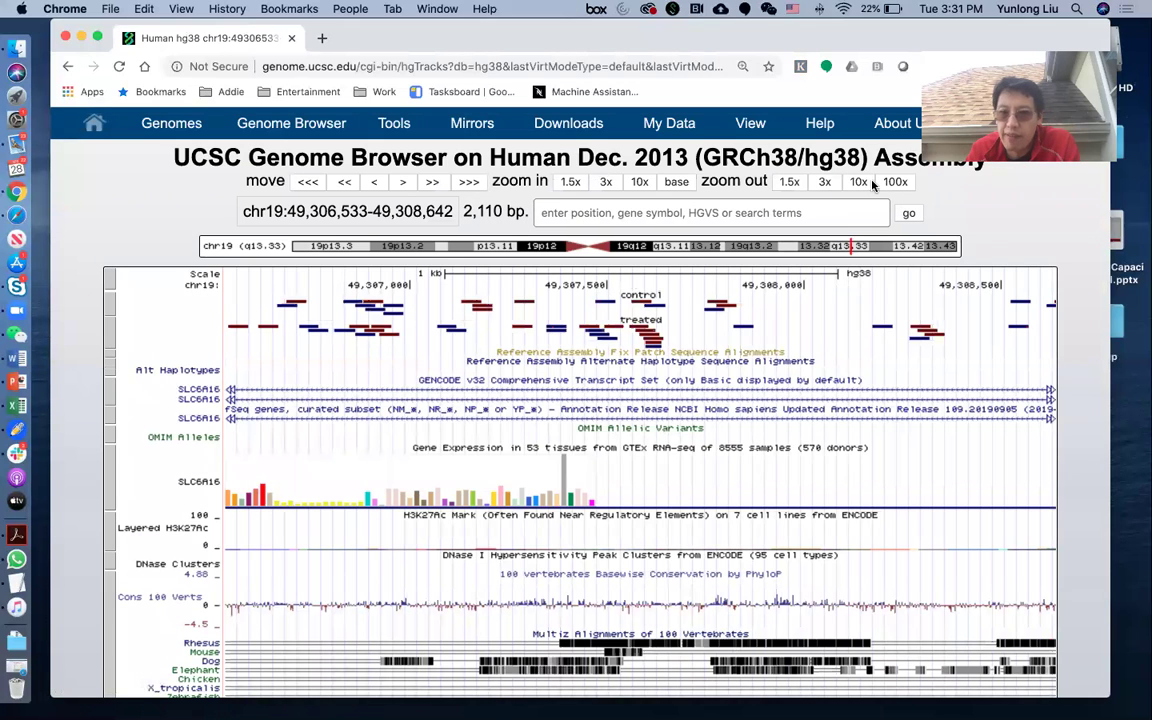
pyautogui.click(859, 182)
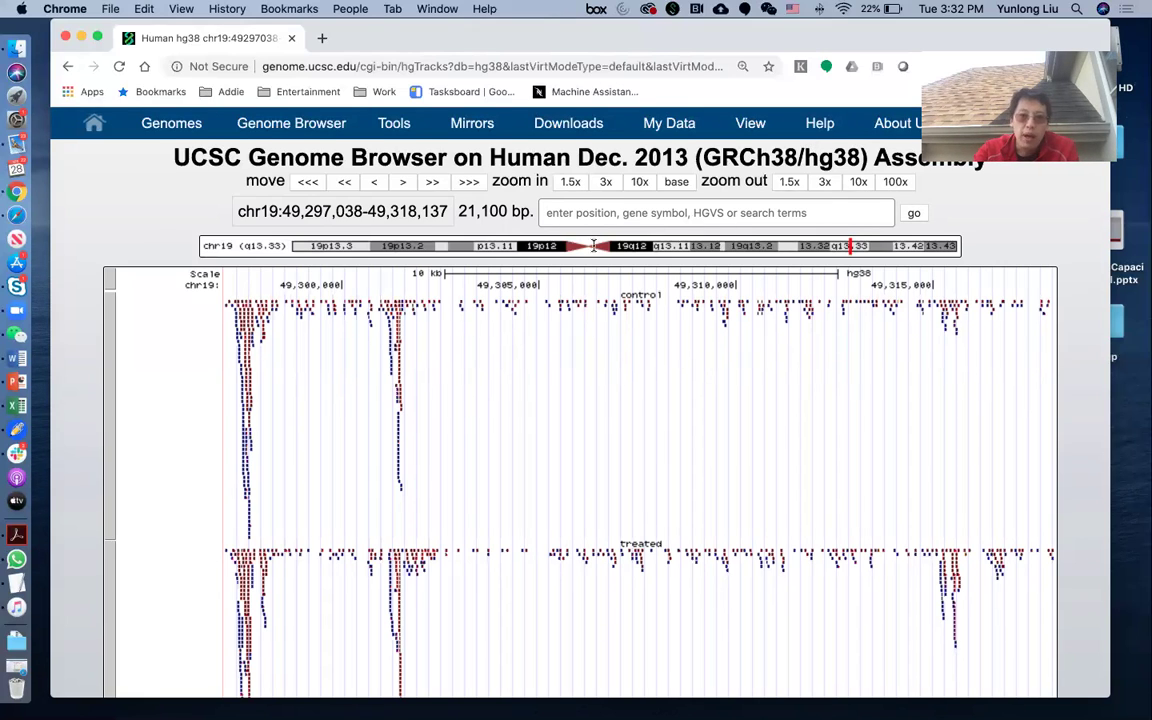
pyautogui.scroll(-15, 419, 316)
pyautogui.scroll(15, 419, 316)
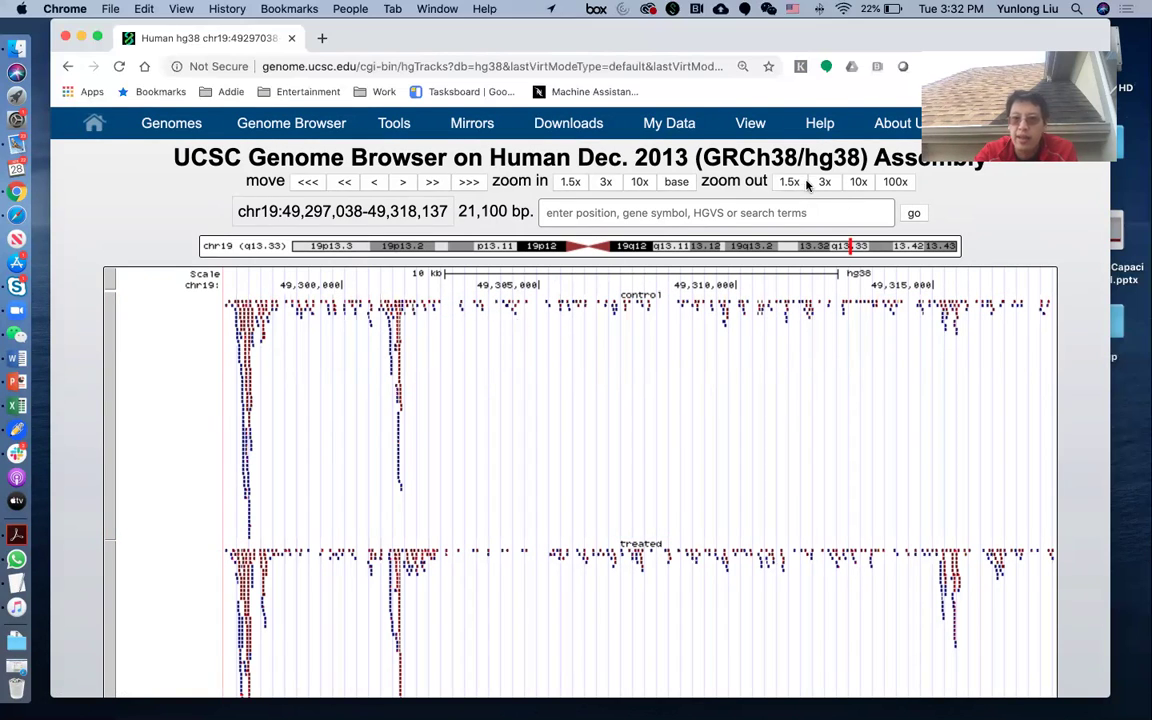
# - Zoom out another 1.5x and compare the stacked control and treated reads with the gene tracks beneath them
pyautogui.click(791, 182)
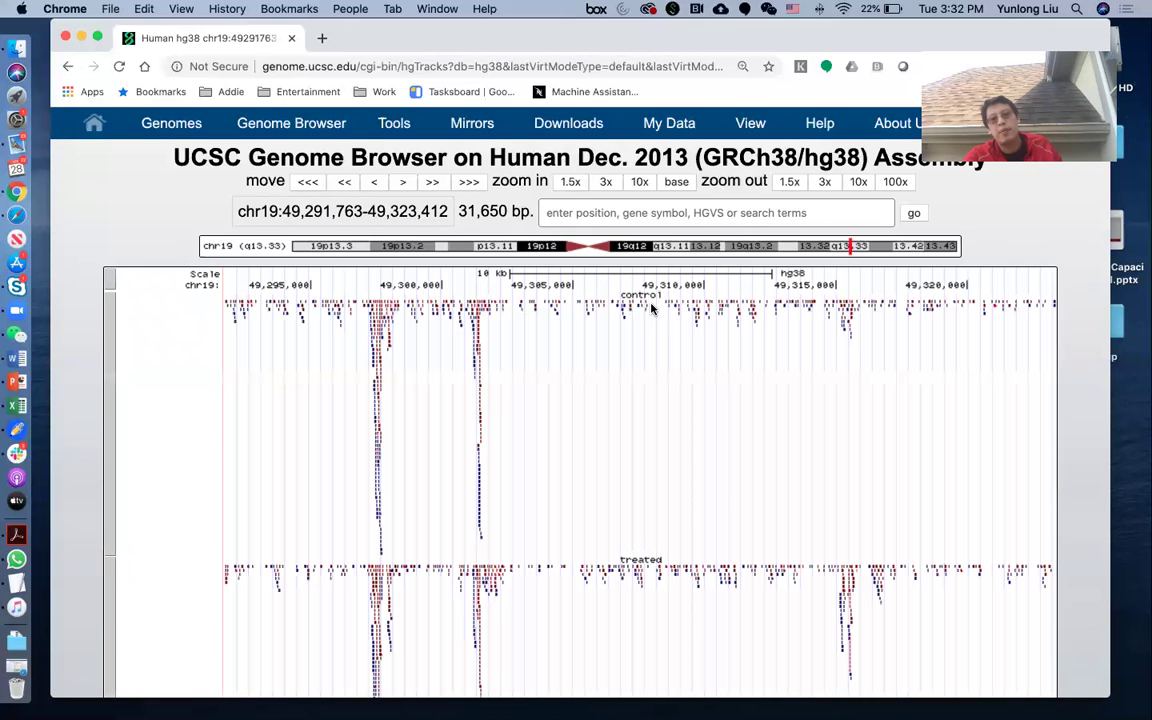
pyautogui.scroll(-1, 690, 347)
pyautogui.scroll(-5, 690, 347)
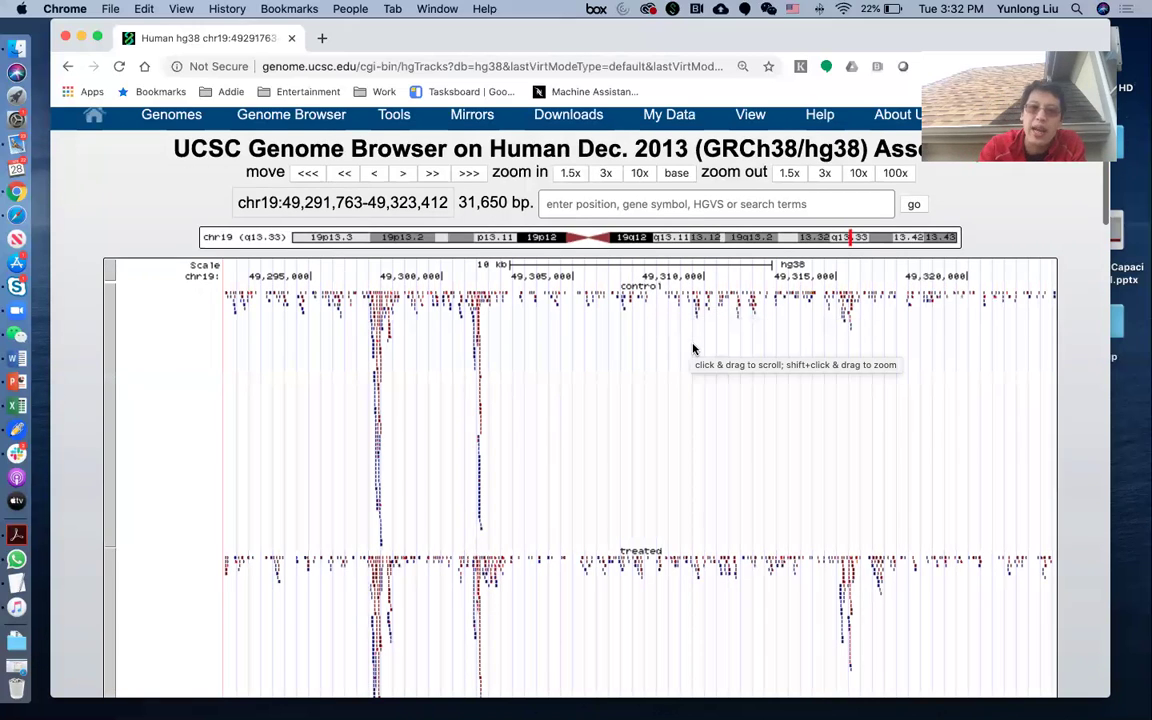
pyautogui.scroll(1, 693, 345)
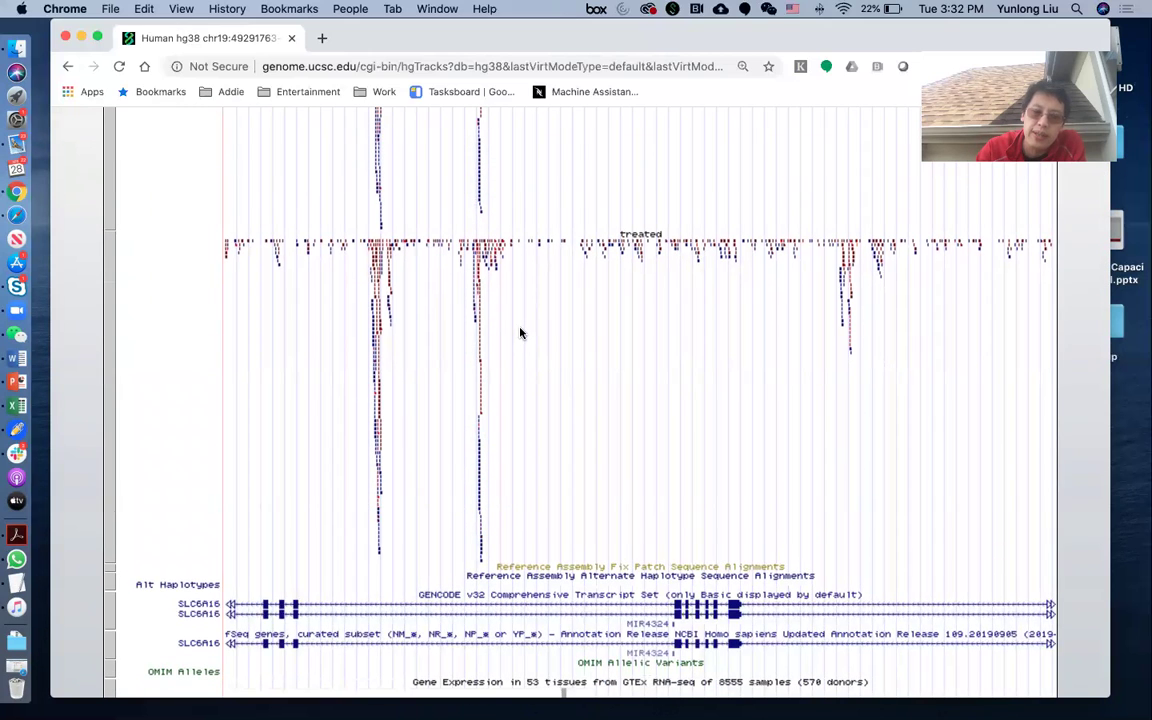
pyautogui.scroll(5, 520, 333)
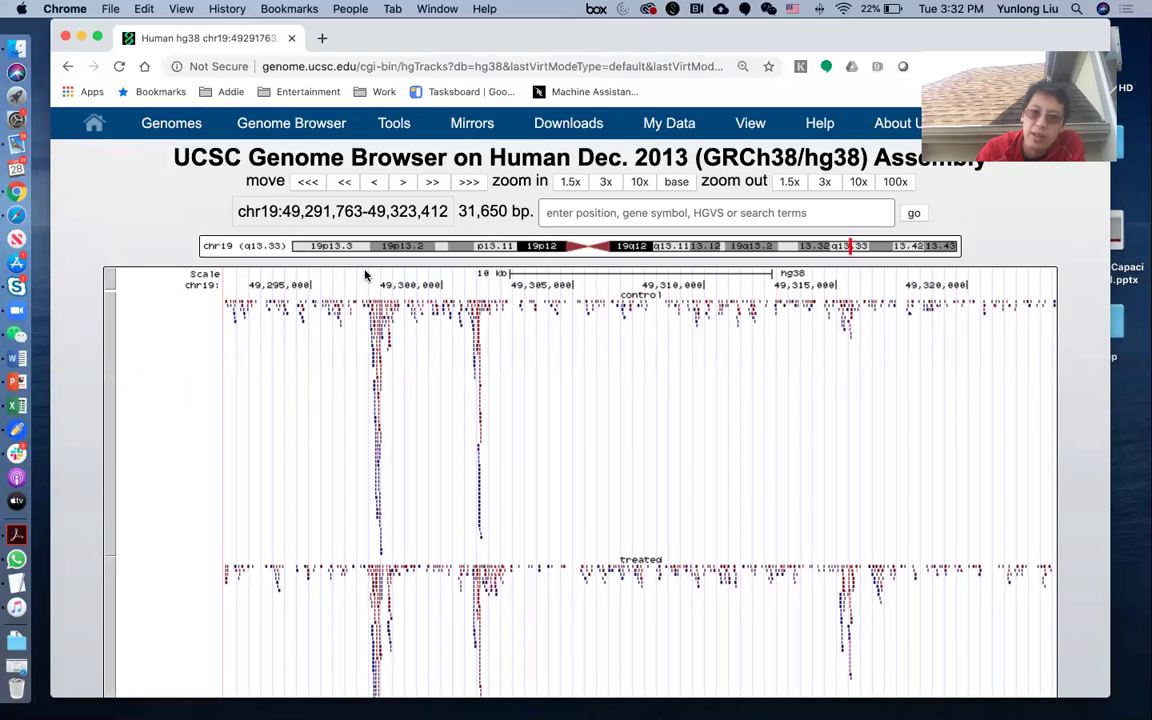
# - Select the region chr19:49,297,121-49,298,411 around the tallest read pile-up in the track image and zoom in to it
pyautogui.moveTo(365, 275); pyautogui.dragTo(399, 275)
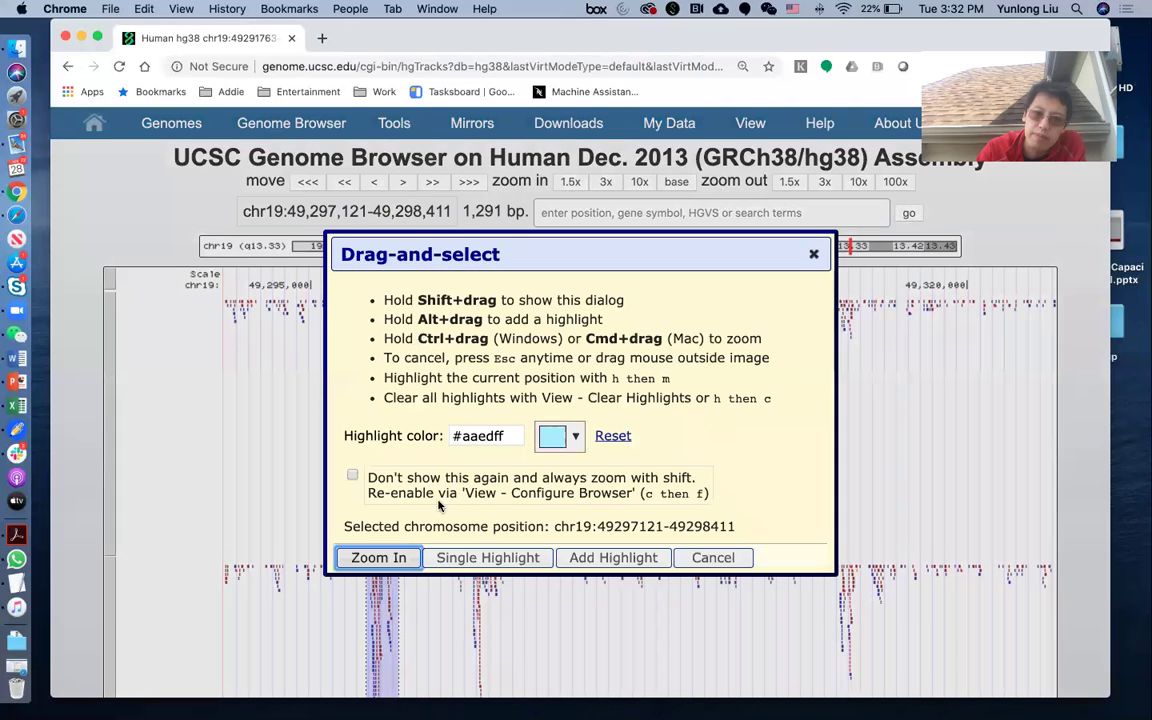
pyautogui.scroll(-1, 414, 578)
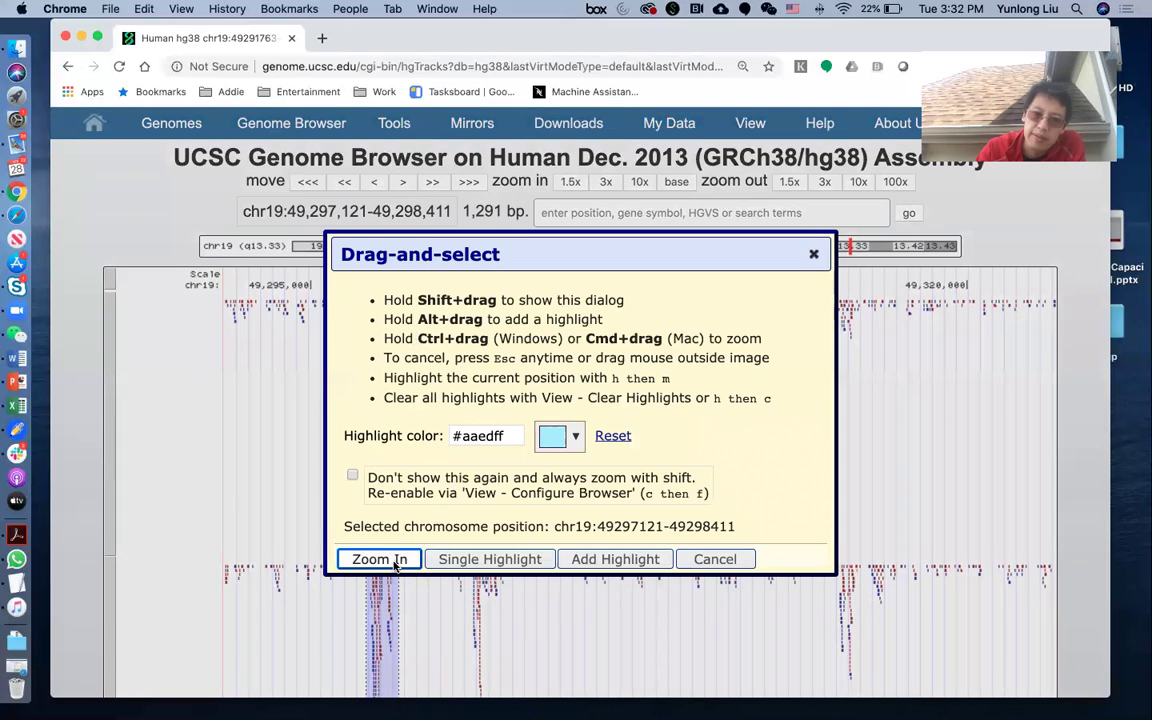
pyautogui.click(380, 559)
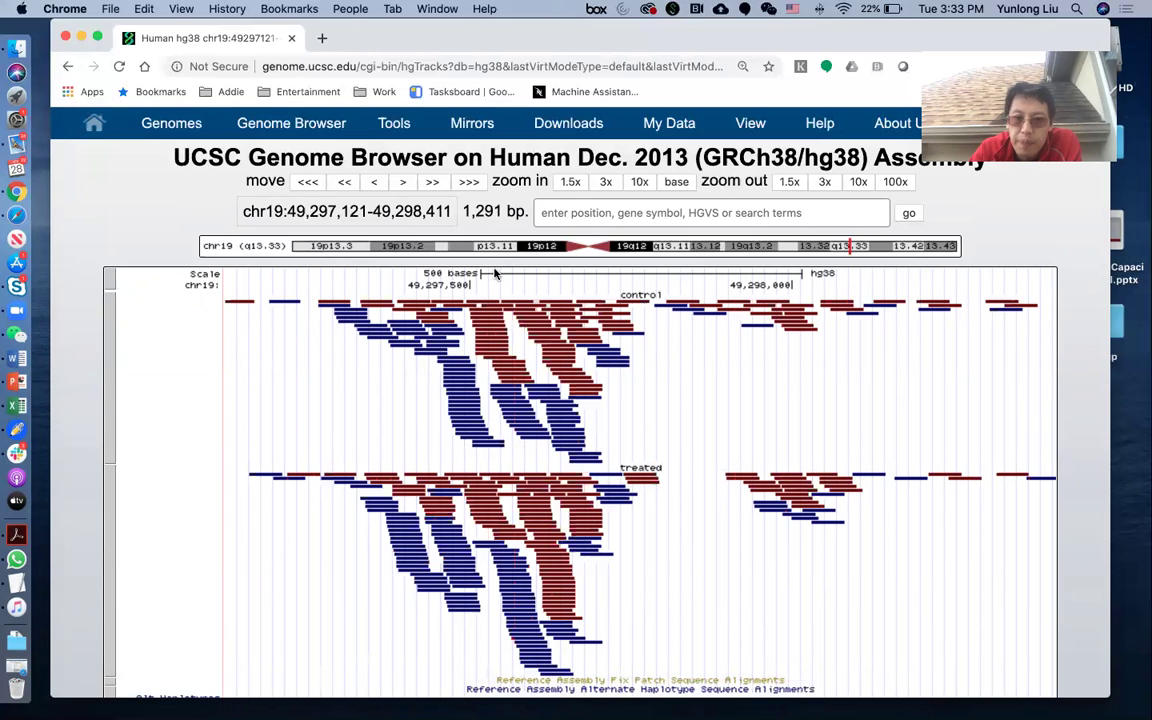
# - Zoom in to chr19:49,297,541-49,297,599, and narrow the view to the mismatched base at chr19:49,297,567-49,297,571
pyautogui.moveTo(495, 272); pyautogui.dragTo(534, 270)
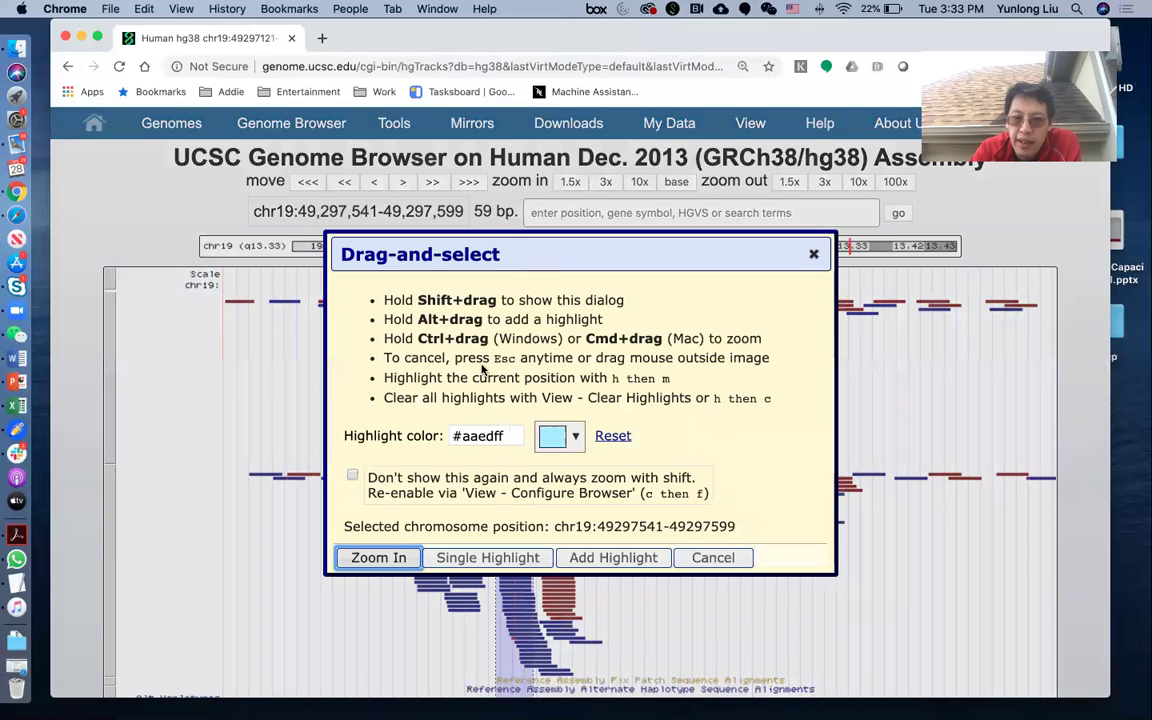
pyautogui.click(402, 559)
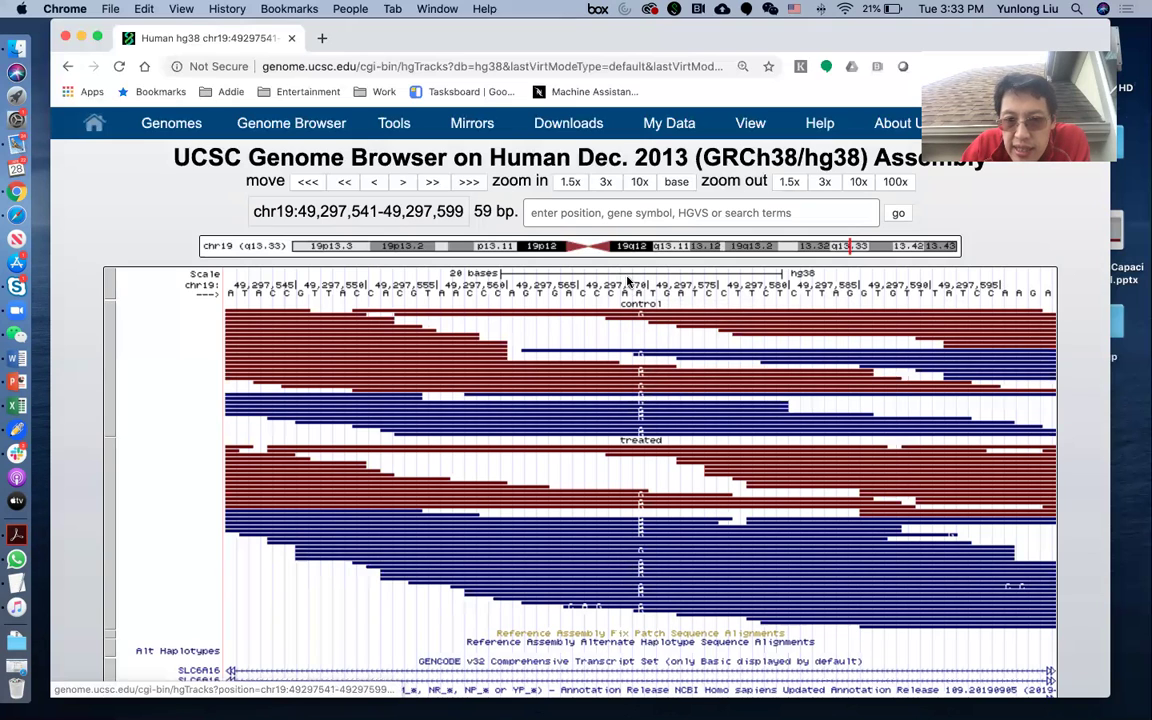
pyautogui.moveTo(598, 275); pyautogui.dragTo(670, 276)
pyautogui.click(379, 562)
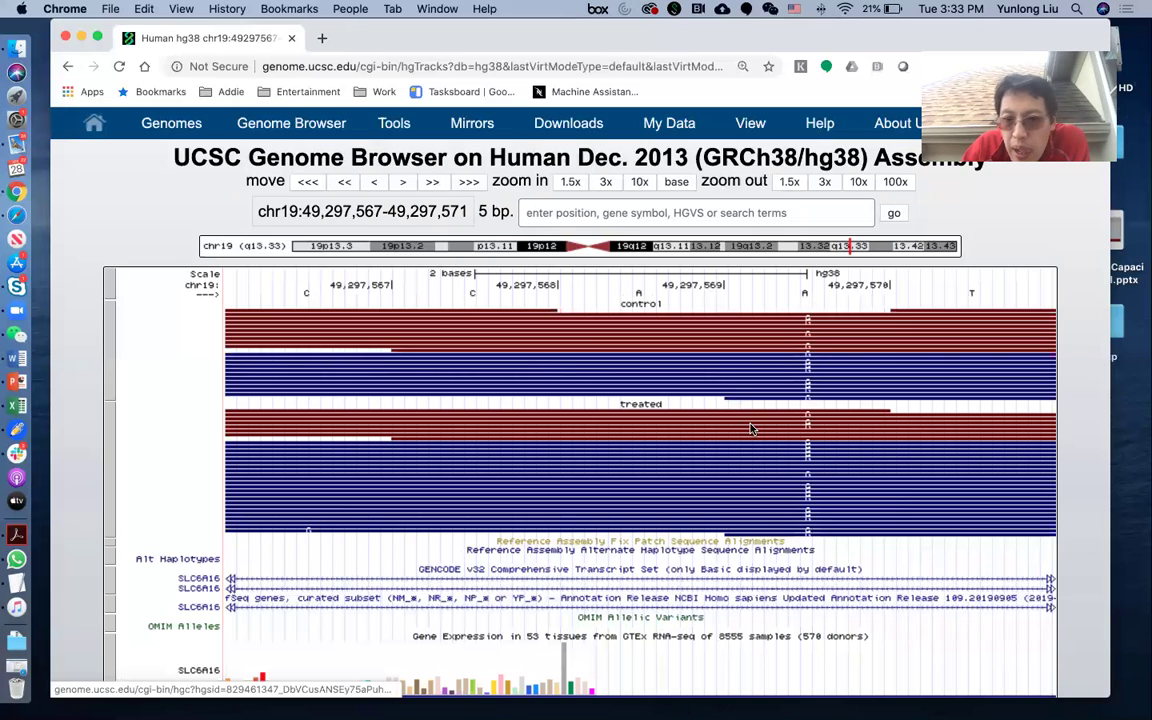
# - Open the details of a control read covering the mismatch and examine its read name, position, pair flags and CIGAR string
pyautogui.click(832, 374)
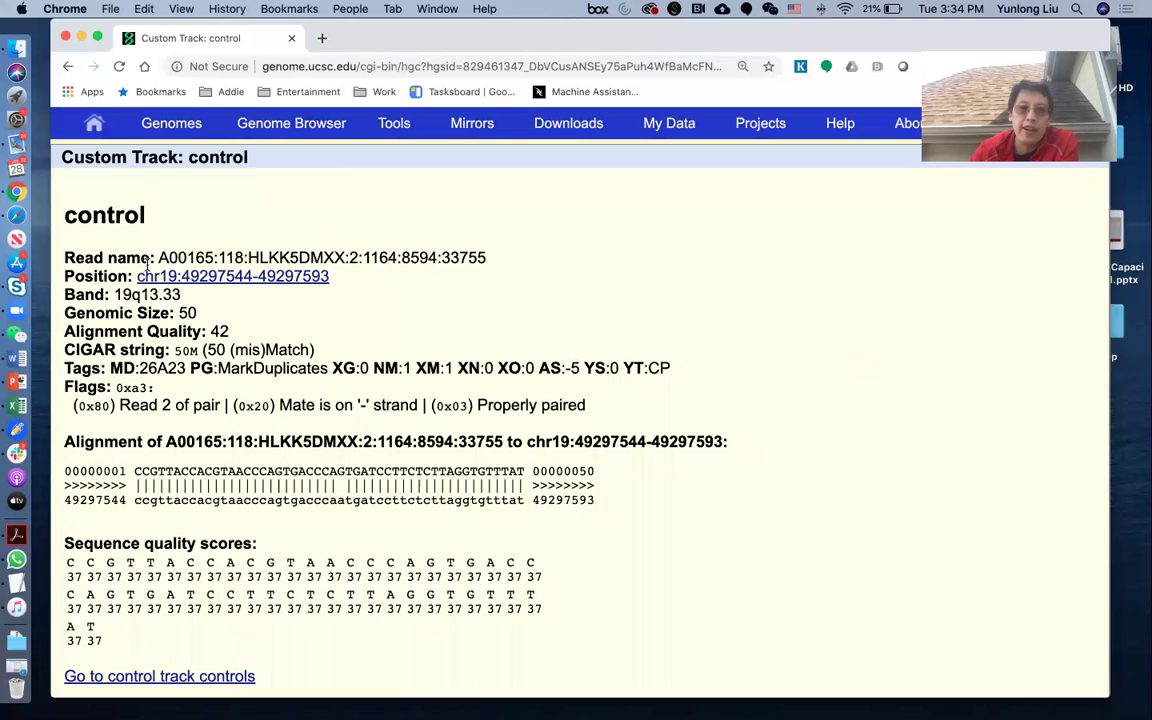
pyautogui.moveTo(160, 257); pyautogui.dragTo(476, 259)
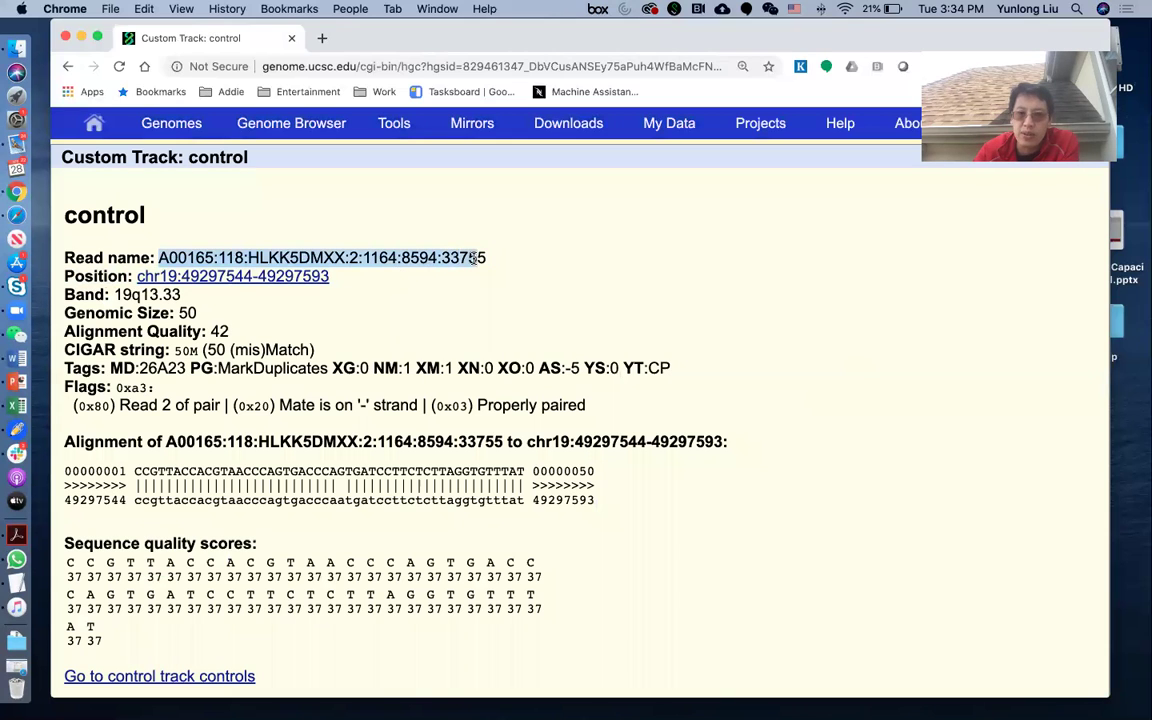
pyautogui.click(362, 249)
pyautogui.tripleClick(362, 250)
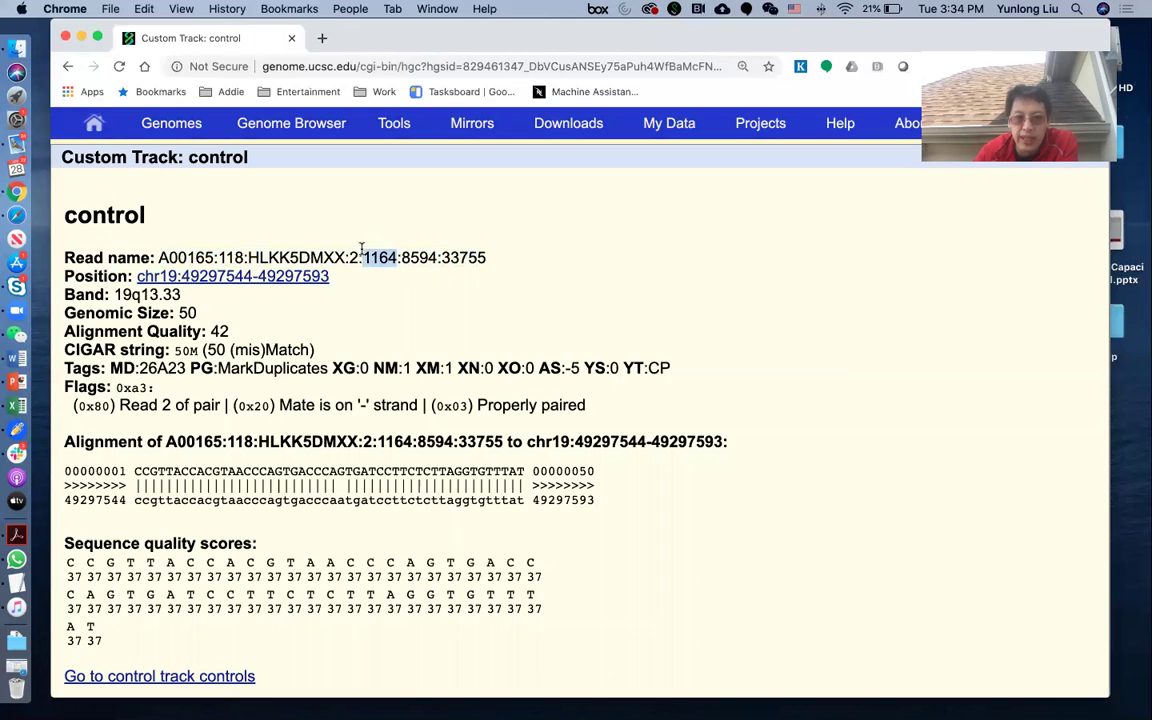
pyautogui.tripleClick(339, 278)
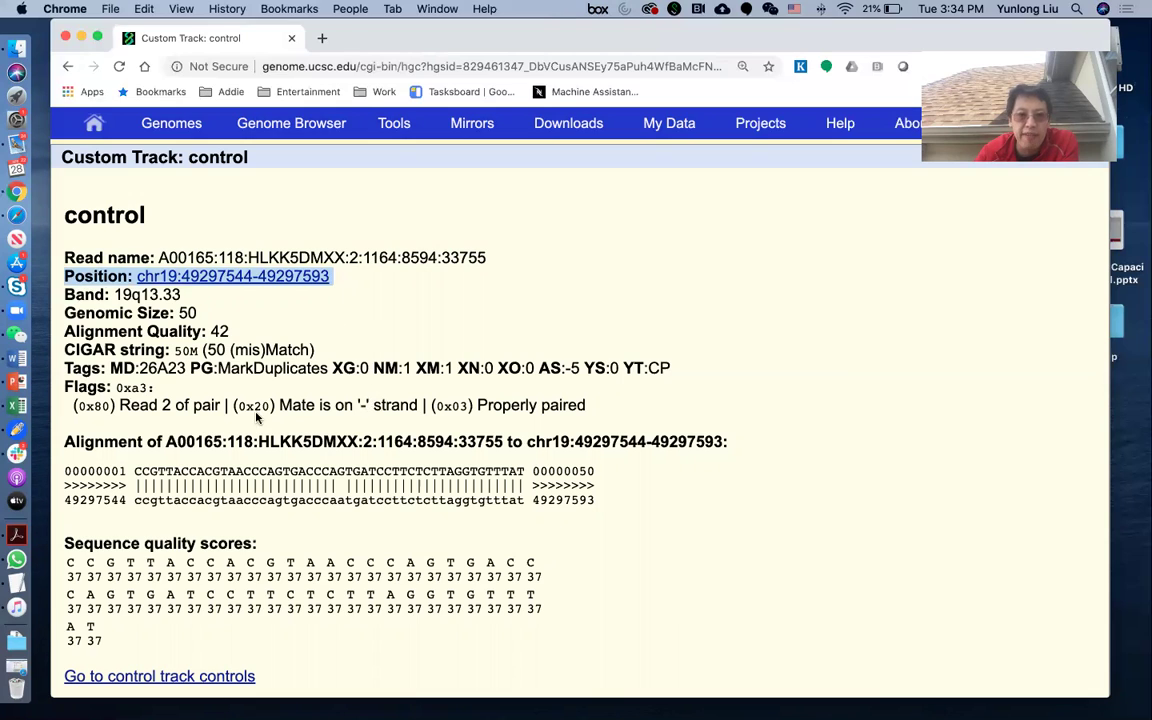
pyautogui.click(177, 412)
pyautogui.doubleClick(177, 412)
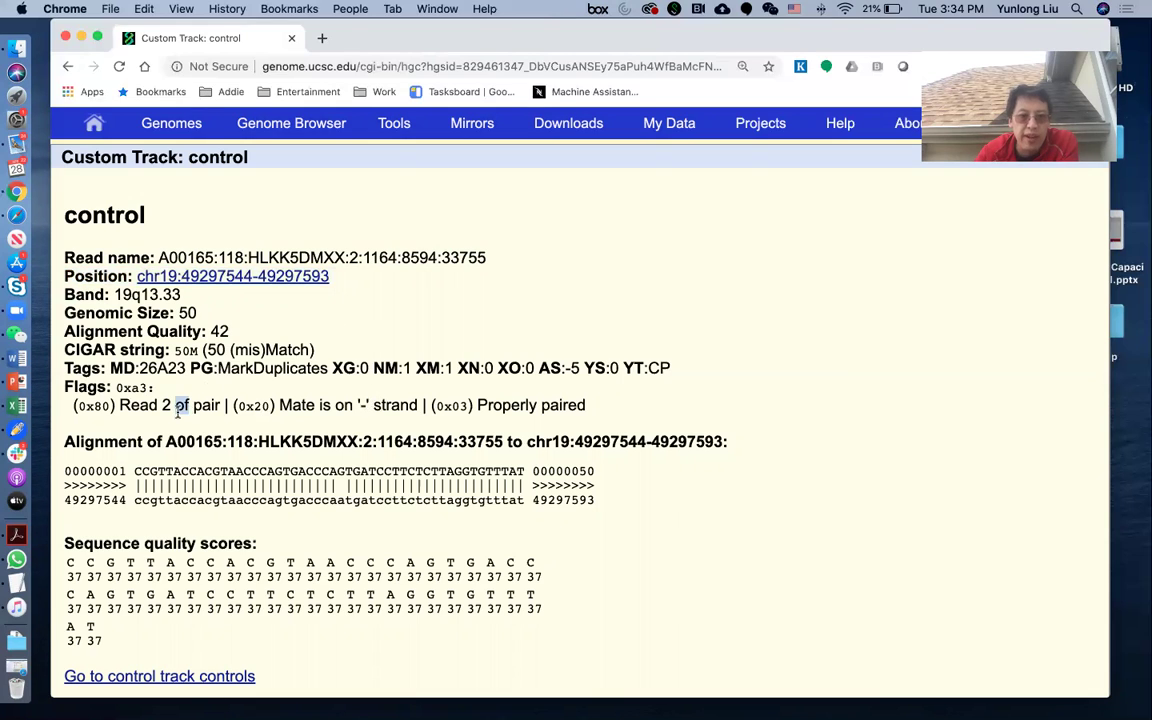
pyautogui.doubleClick(185, 351)
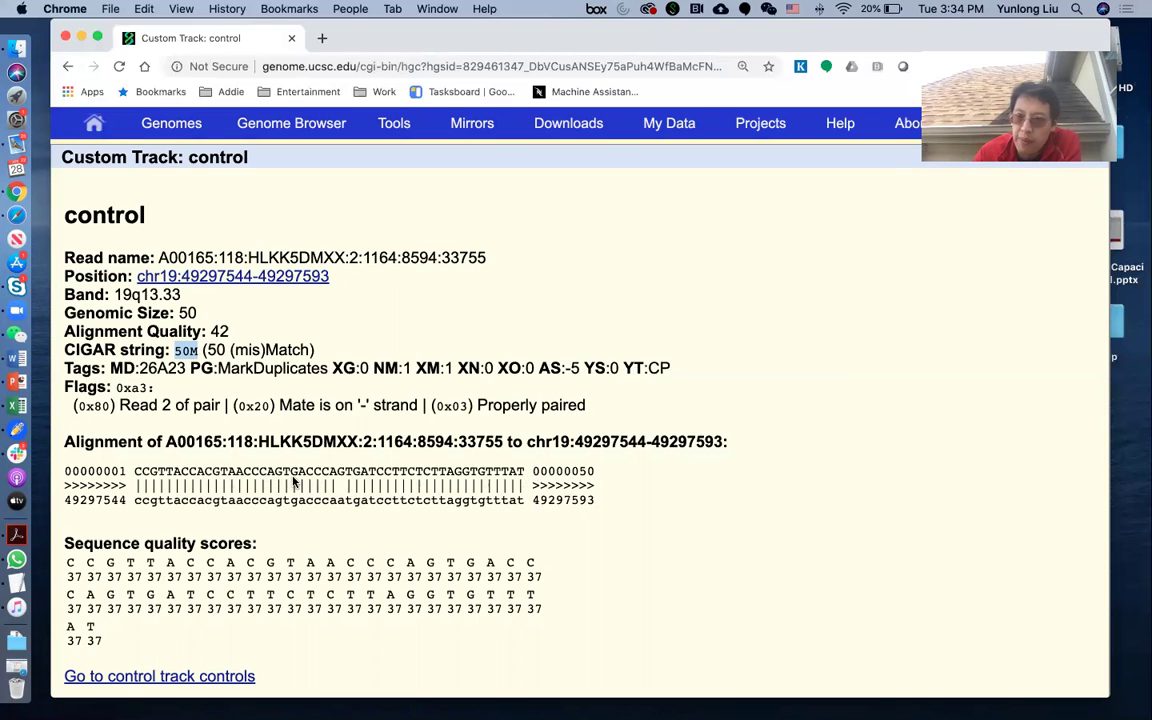
# - Compare the control read's sequence with the reference at the mismatched base, and return to the Genome Browser tracks
pyautogui.moveTo(141, 471); pyautogui.dragTo(517, 477)
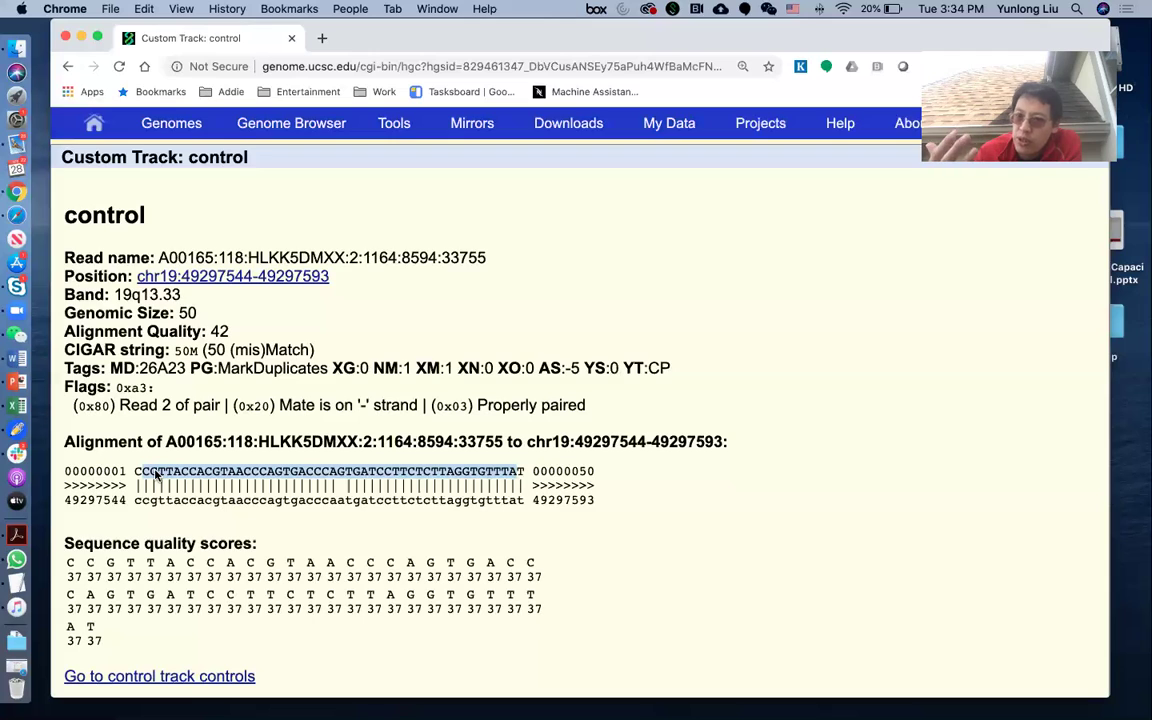
pyautogui.moveTo(136, 502); pyautogui.dragTo(500, 517)
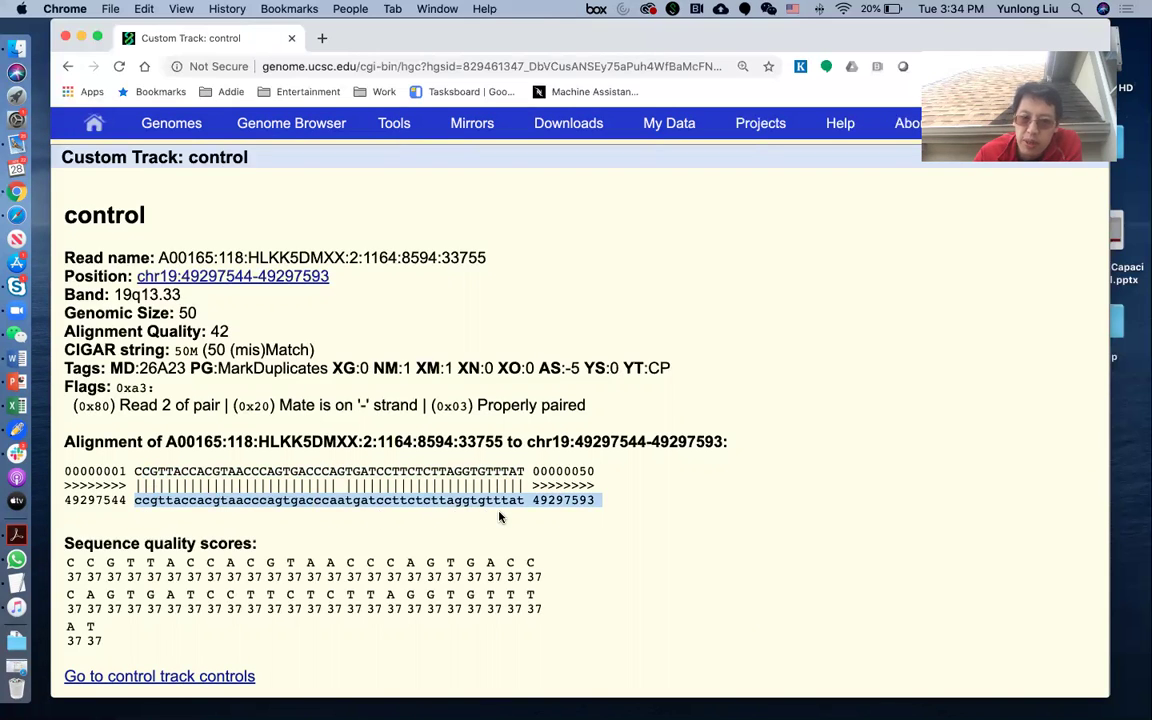
pyautogui.click(432, 519)
pyautogui.moveTo(338, 504); pyautogui.dragTo(345, 505)
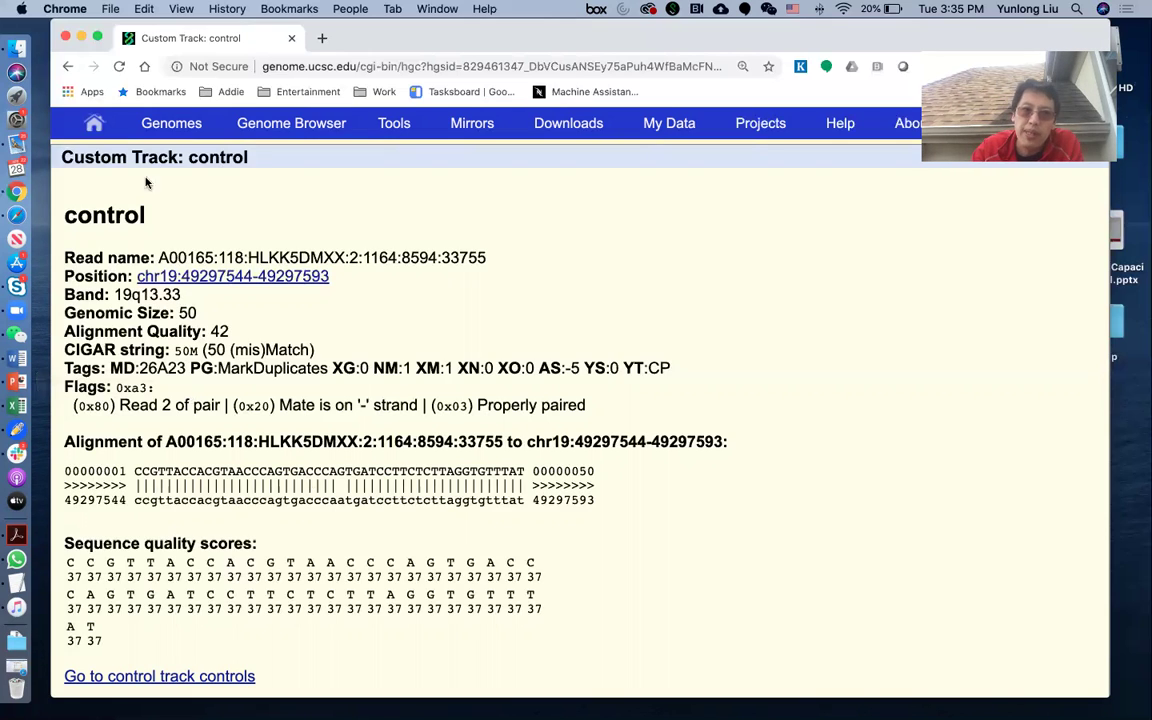
pyautogui.click(322, 277)
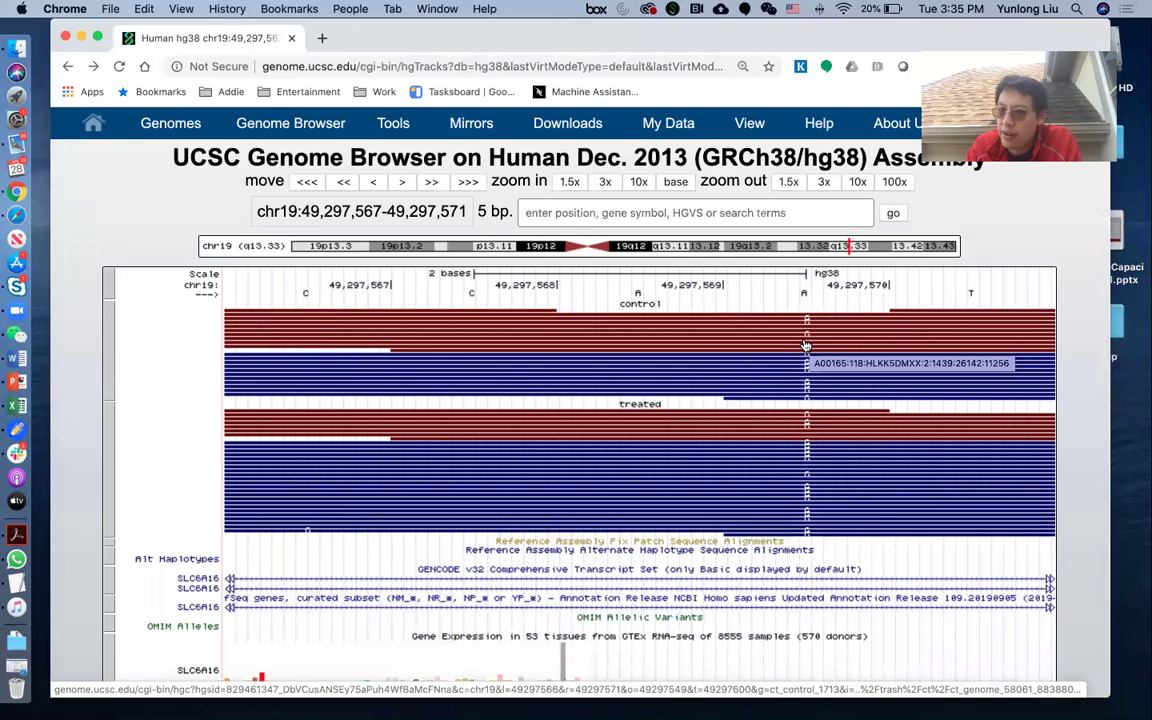
# - Examine the mismatched base across the control and treated reads, and zoom the view out 100x
pyautogui.scroll(-1, 806, 345)
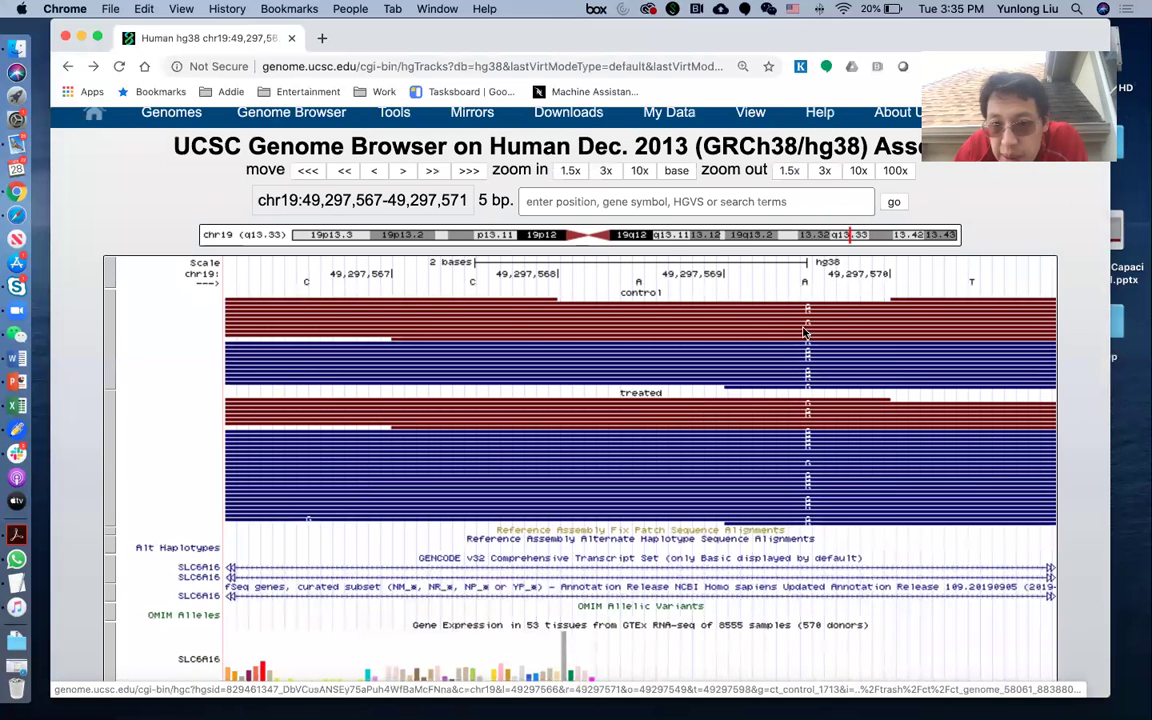
pyautogui.scroll(1, 808, 336)
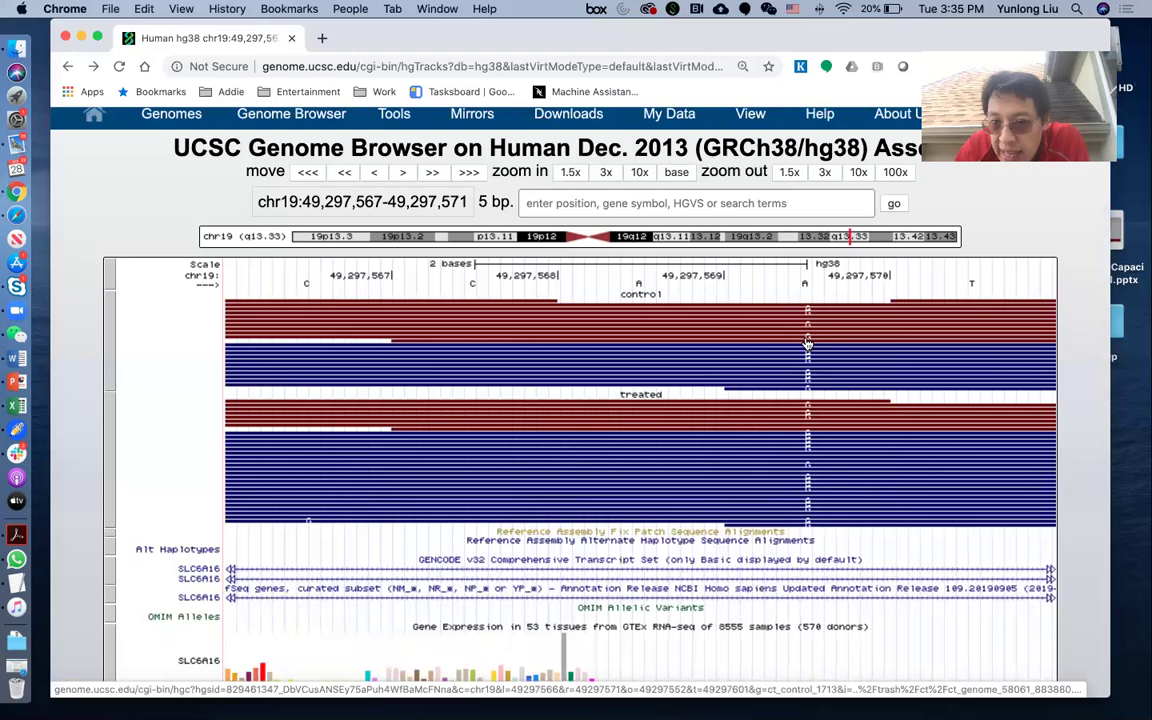
pyautogui.scroll(1, 808, 336)
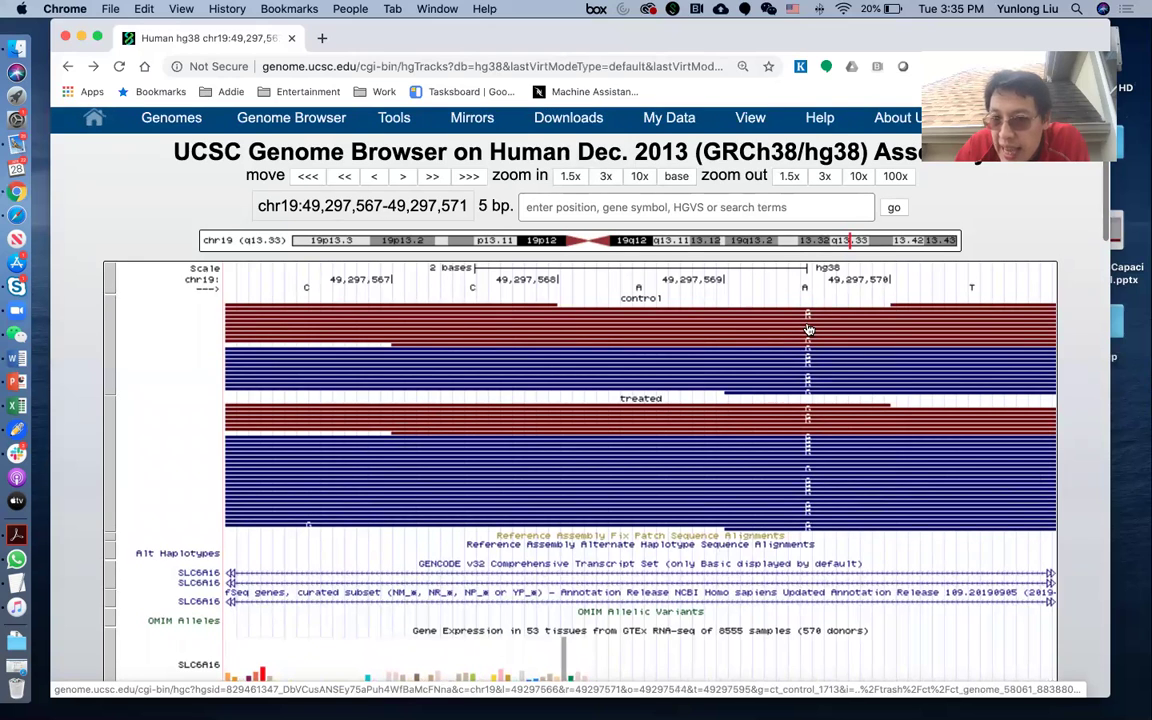
pyautogui.moveTo(808, 329)
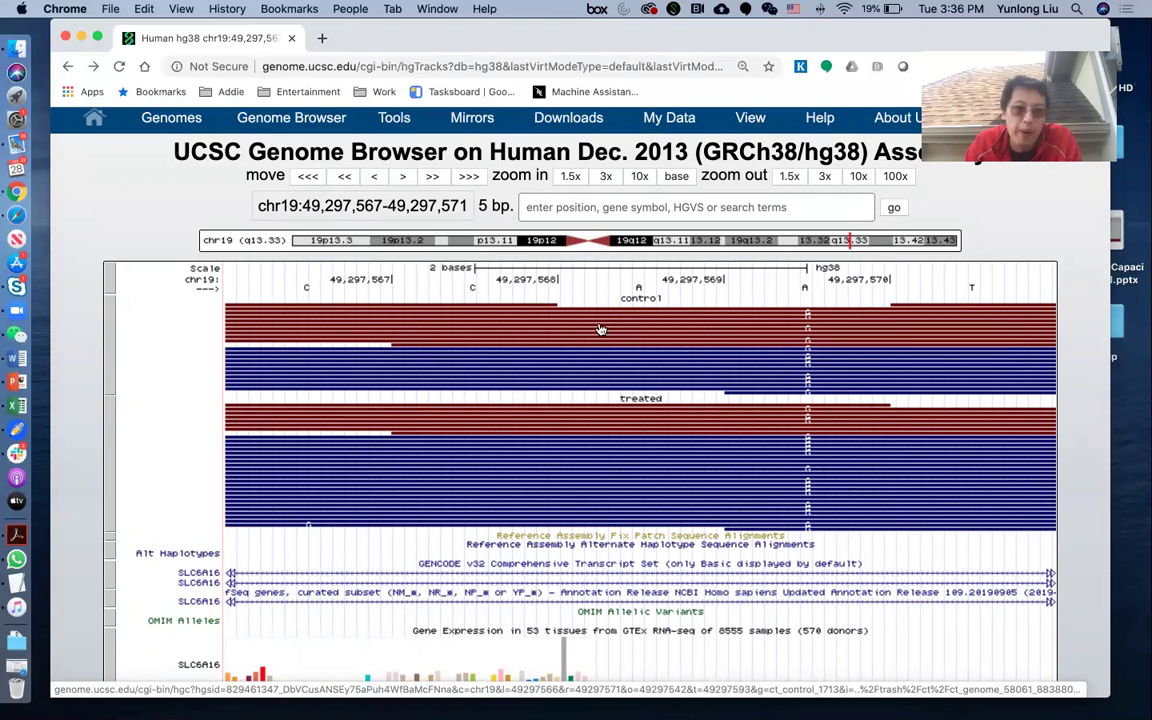
pyautogui.scroll(-1, 481, 276)
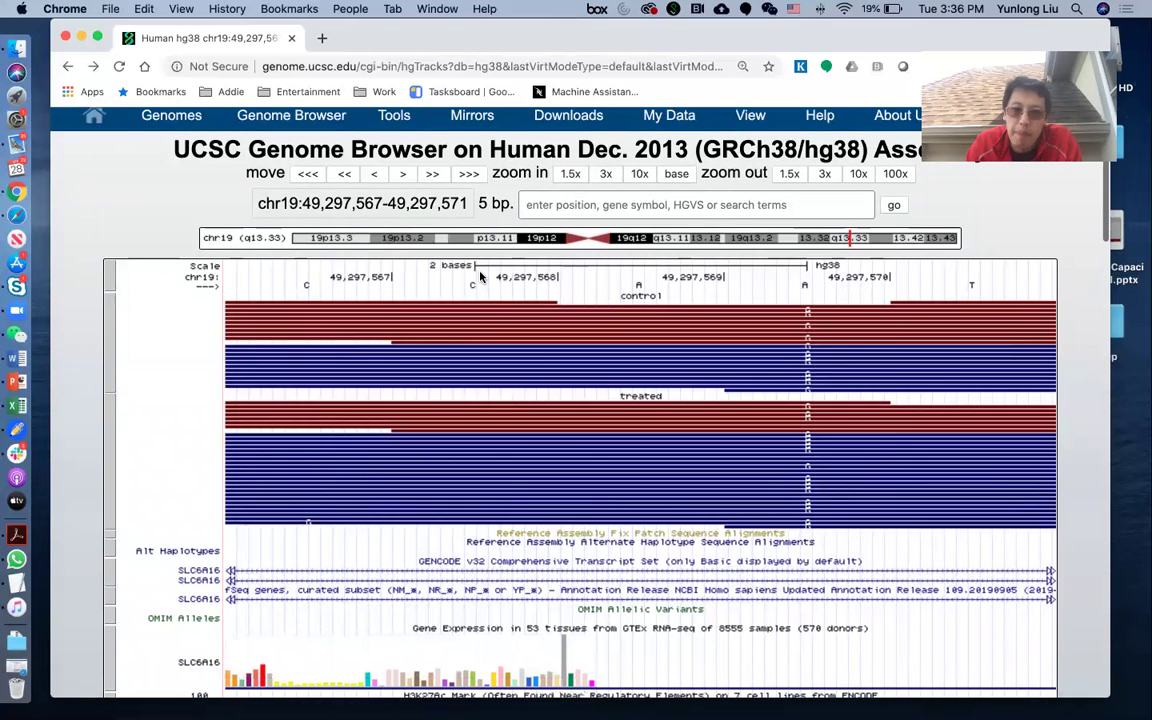
pyautogui.scroll(1, 481, 276)
pyautogui.scroll(-1, 831, 216)
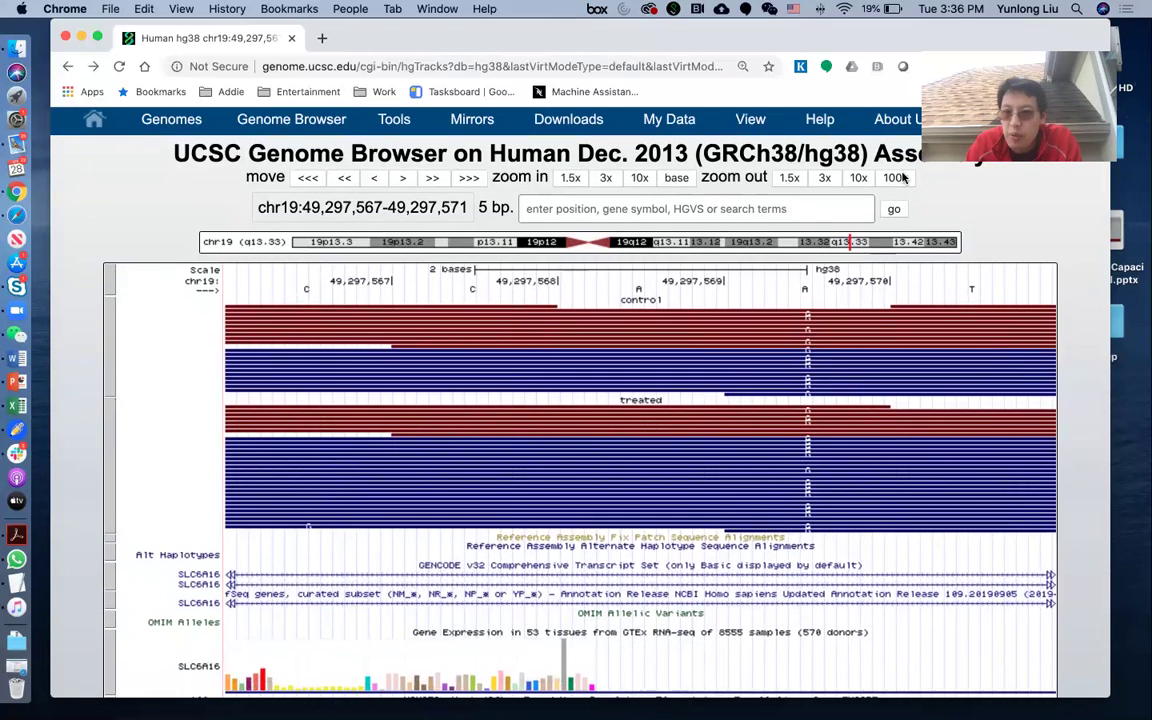
pyautogui.click(897, 177)
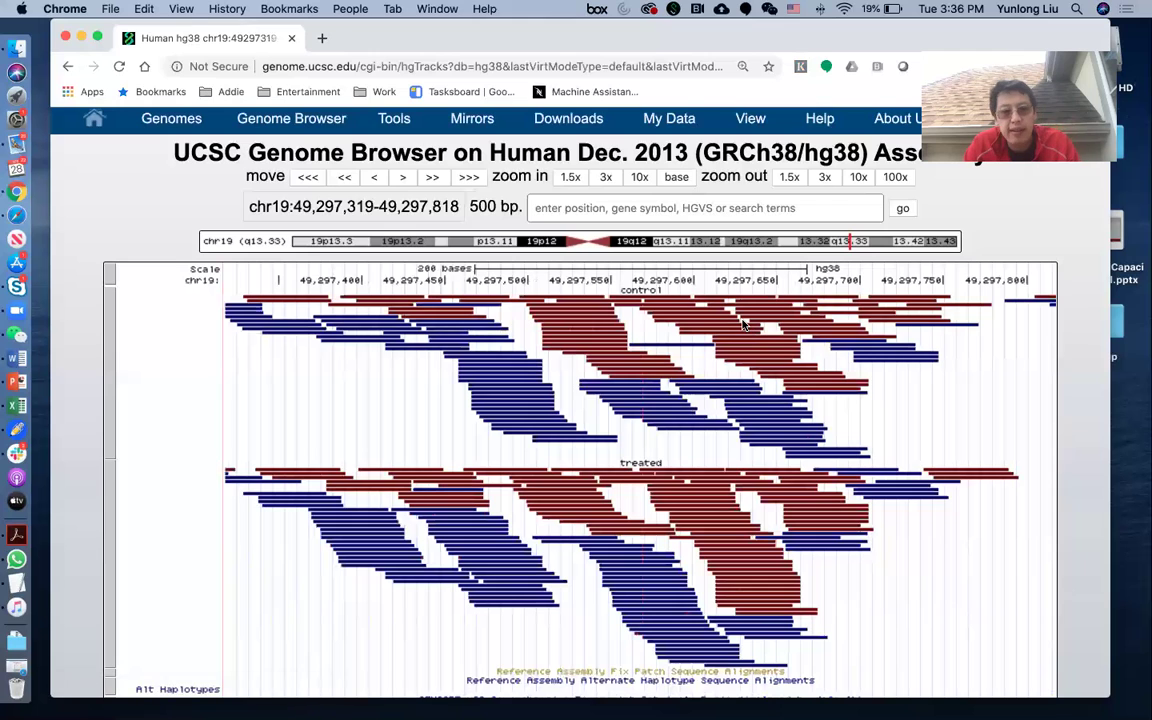
# - Switch to the TextEdit file B4B-M03-03 GB demo.txt and copy the control-bw and treated-bw bigWig track lines
pyautogui.press('super+Tab')
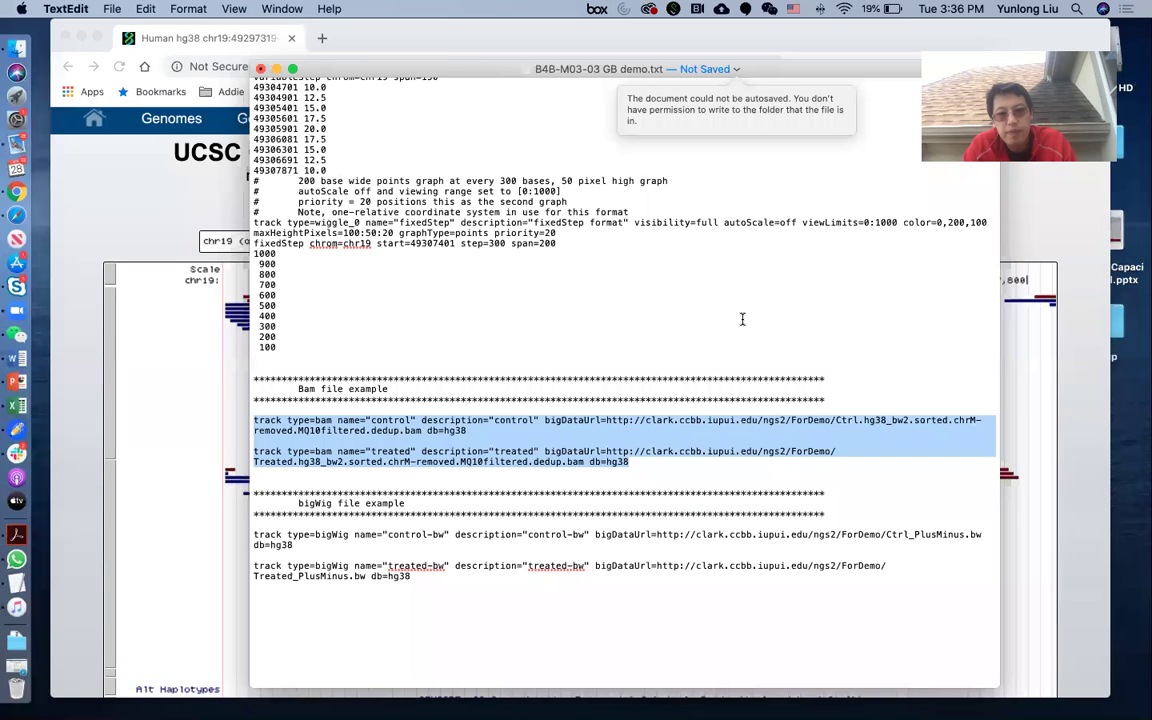
pyautogui.moveTo(441, 583); pyautogui.dragTo(252, 531)
pyautogui.press('super+c')
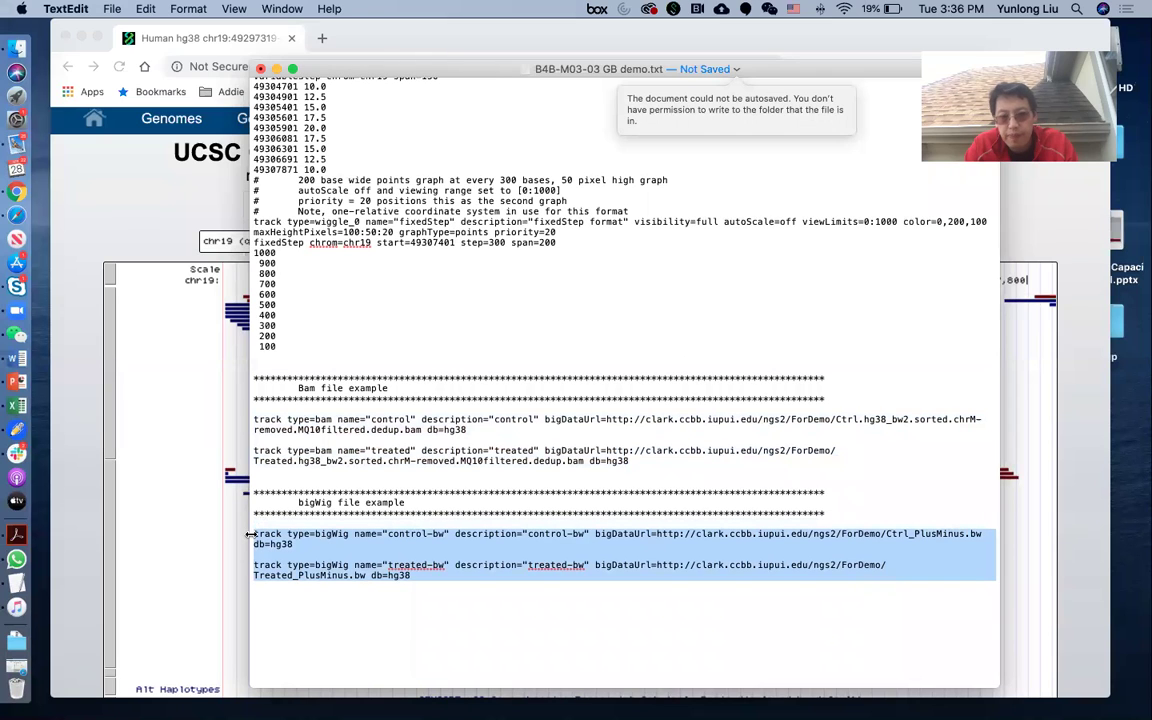
# - Switch back to Chrome and open the custom track management page of the Genome Browser
pyautogui.press('super+Tab')
pyautogui.scroll(-8, 527, 478)
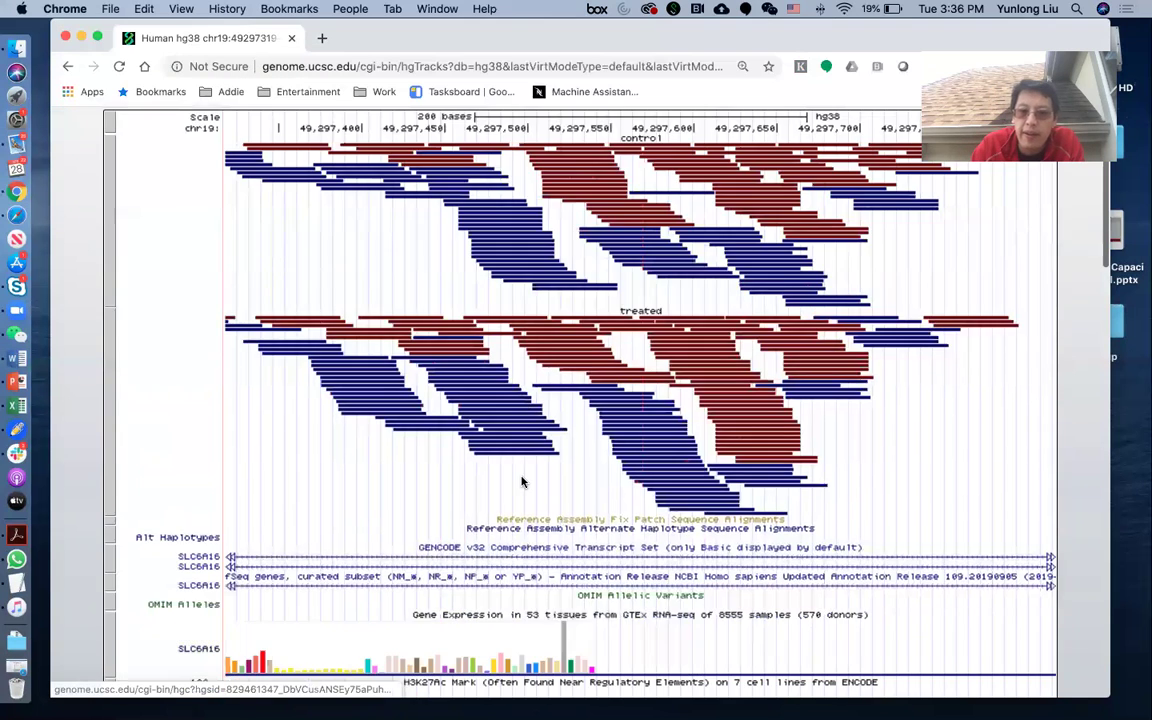
pyautogui.scroll(-8, 527, 481)
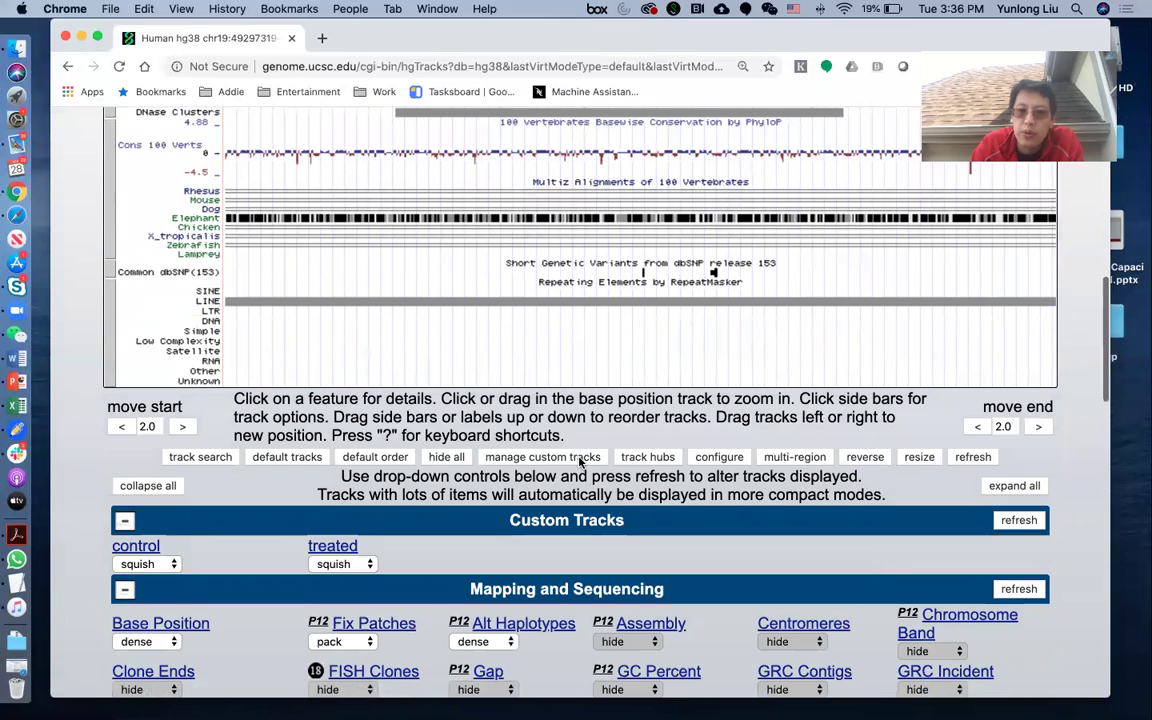
pyautogui.click(577, 457)
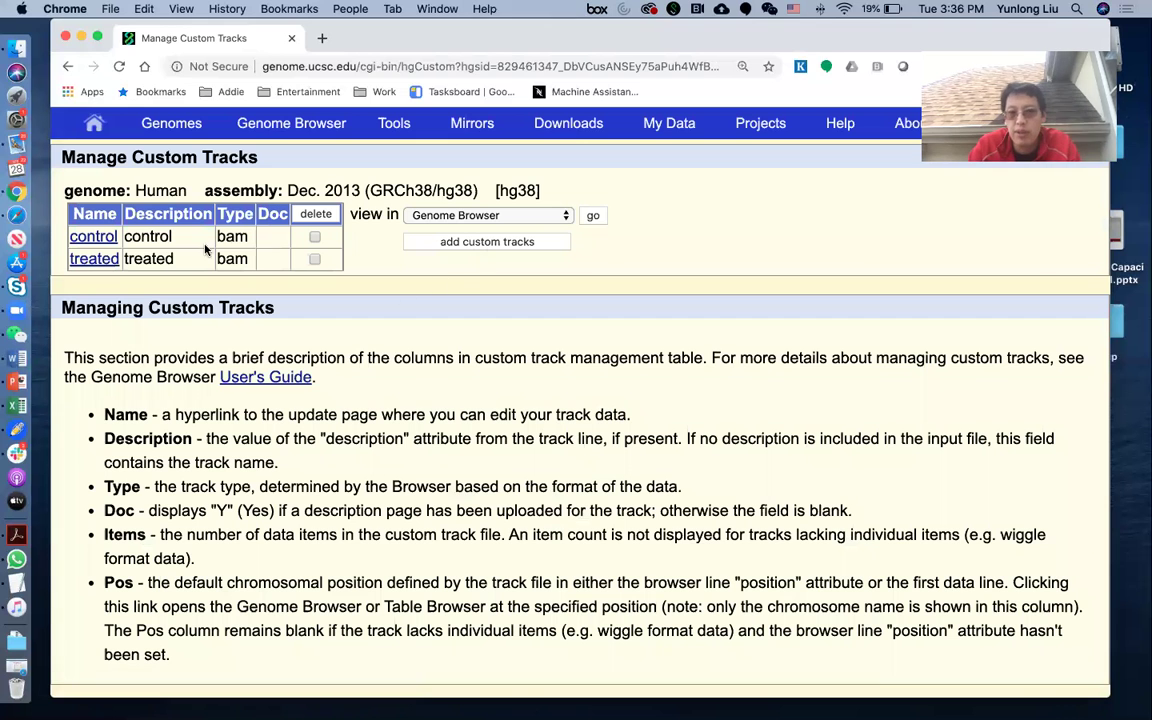
# - Add the copied control-bw and treated-bw bigWig track lines as custom tracks, submit them, and view them in the Genome Browser
pyautogui.click(515, 243)
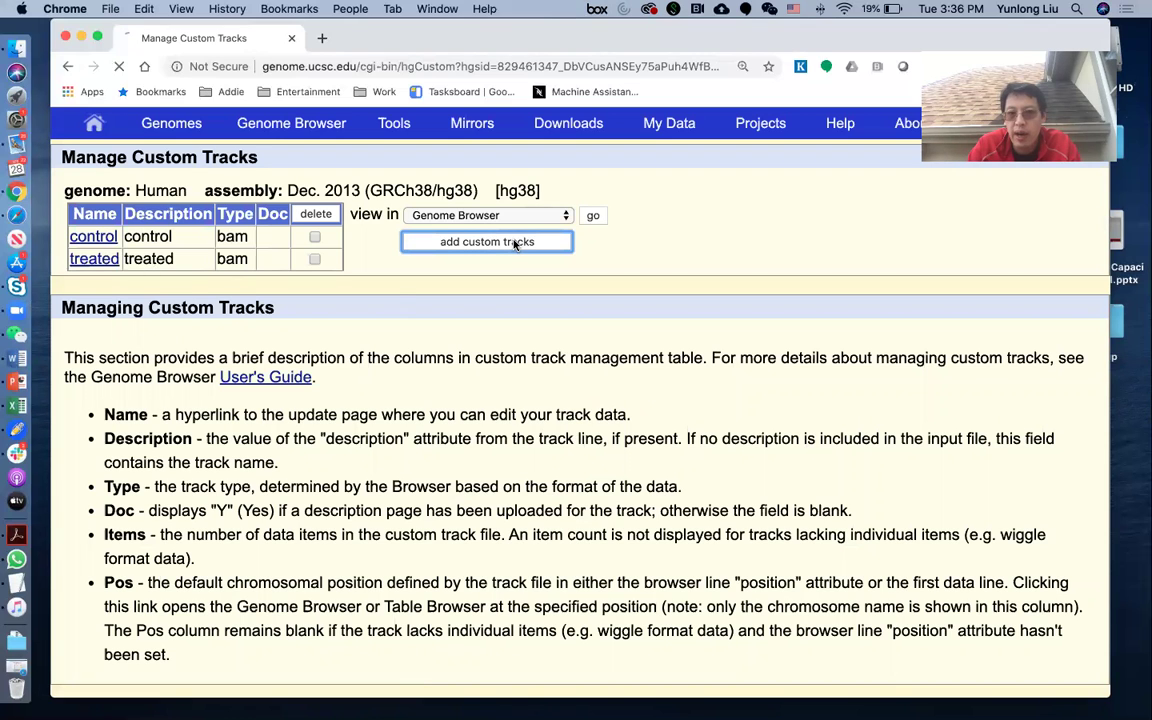
pyautogui.click(268, 461)
pyautogui.press('super+v')
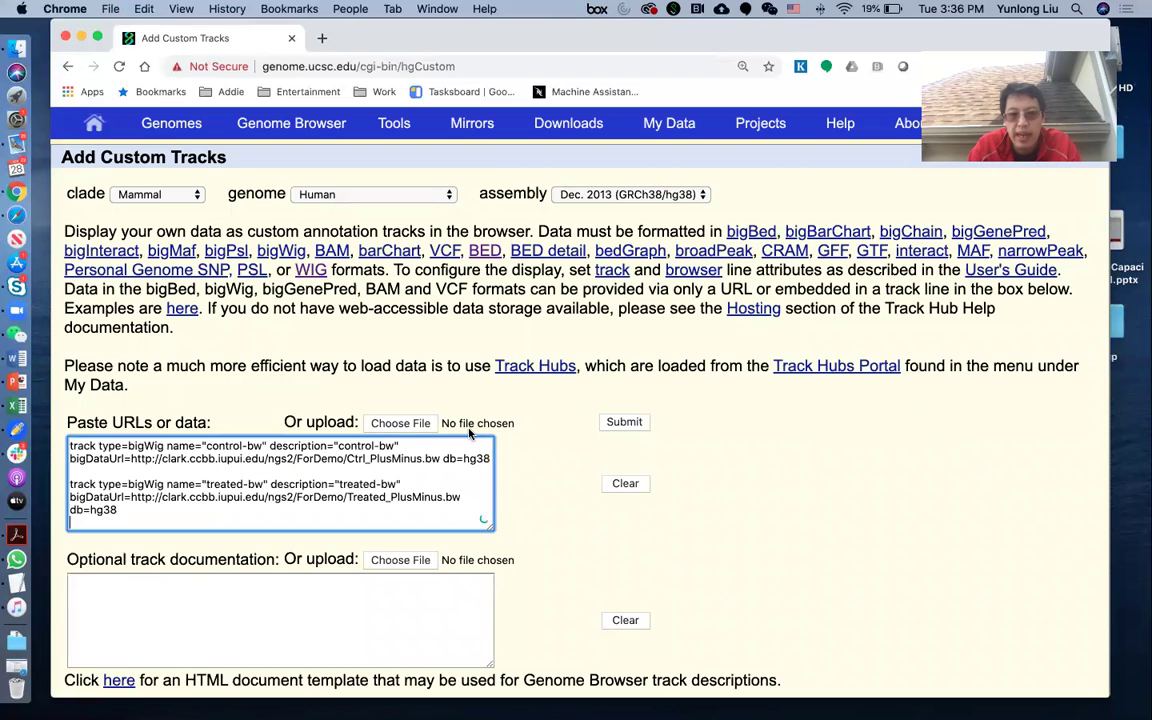
pyautogui.click(624, 423)
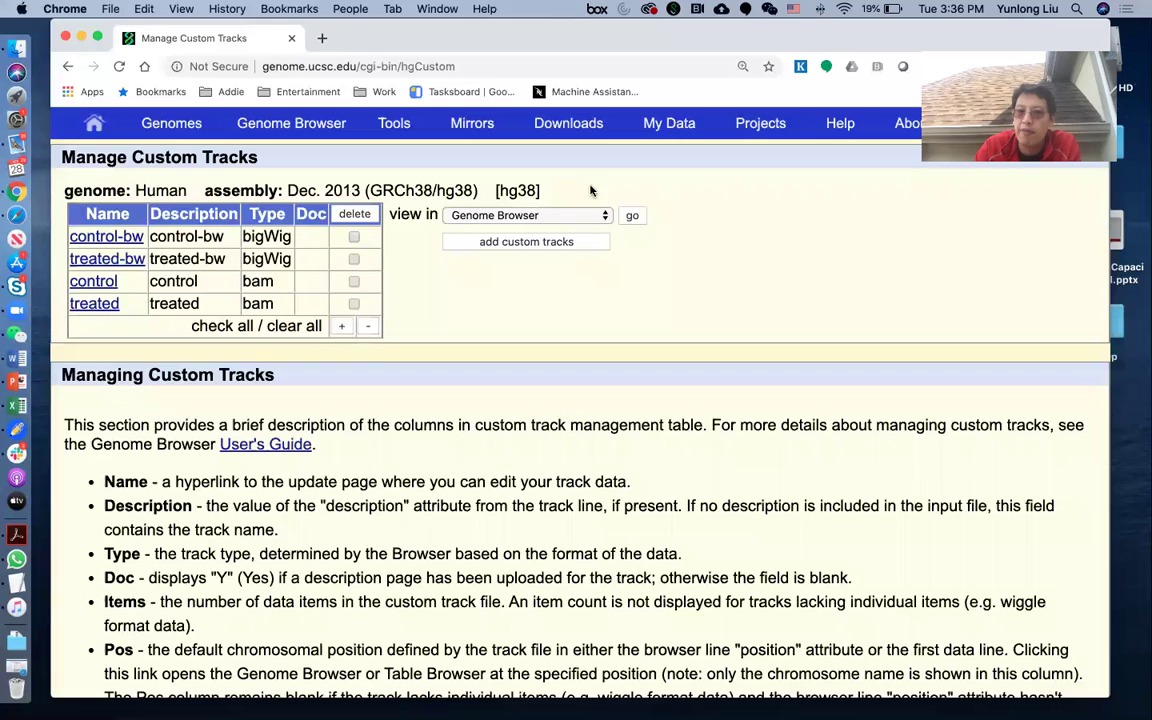
pyautogui.click(633, 218)
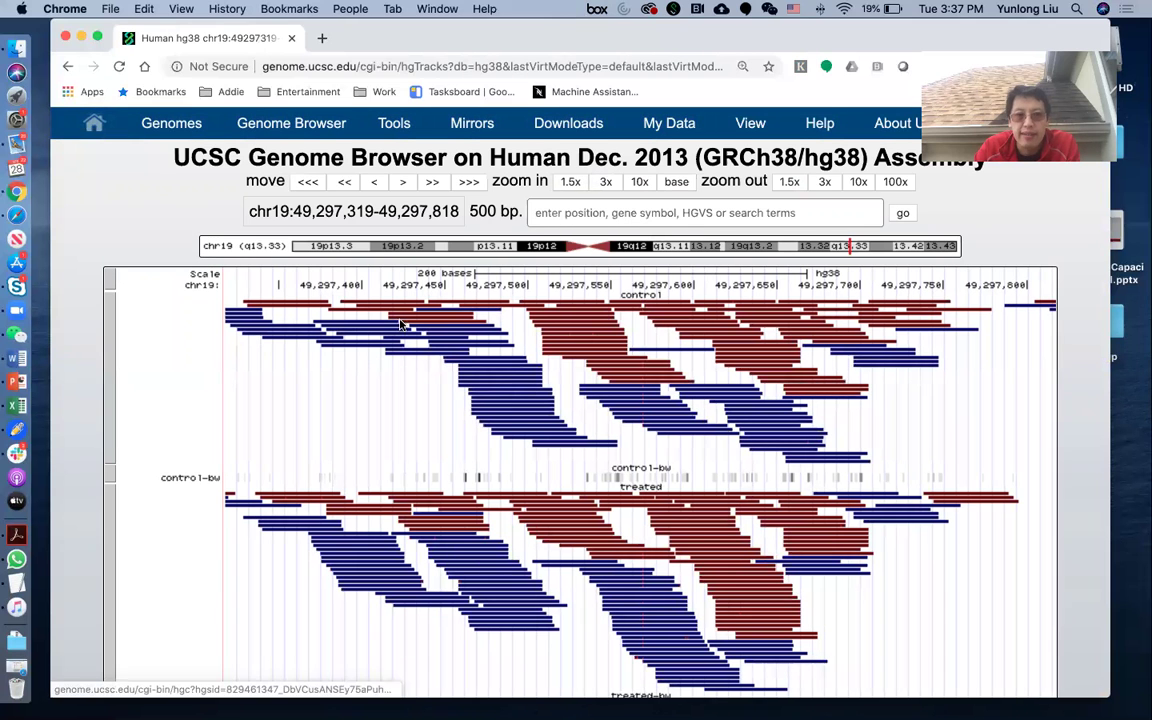
# - Set the display mode of the control-bw and treated-bw custom tracks to full and refresh the browser view
pyautogui.scroll(-5, 500, 192)
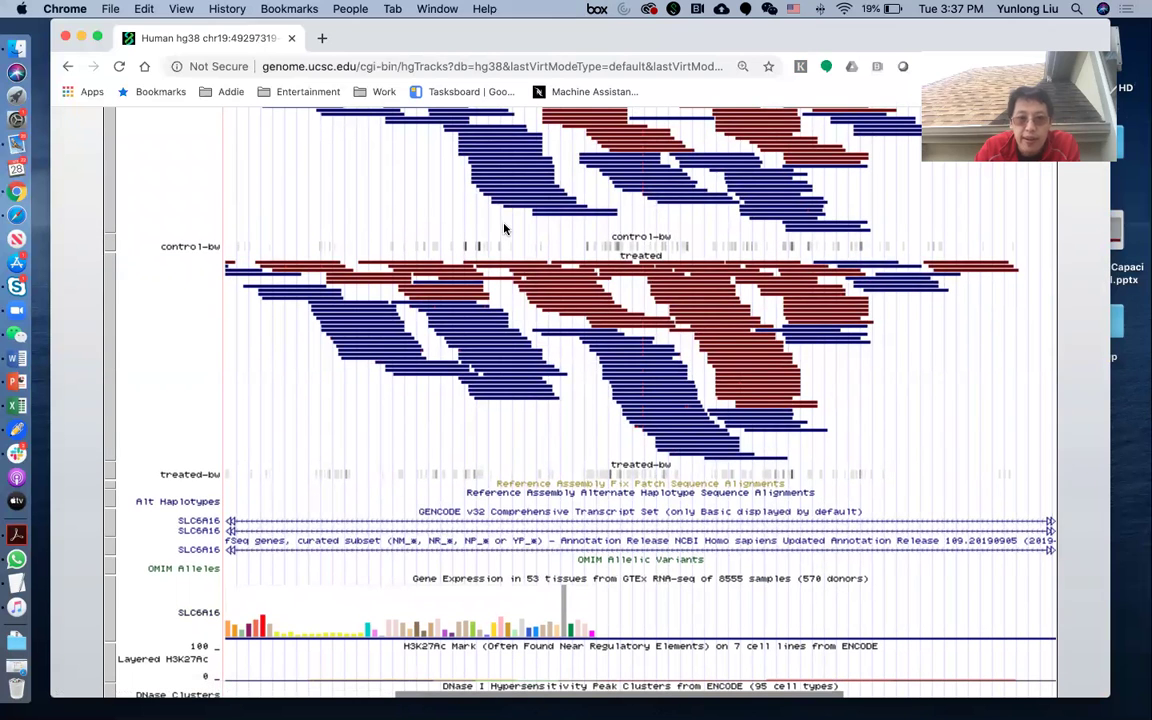
pyautogui.scroll(3, 500, 235)
pyautogui.scroll(-1, 487, 247)
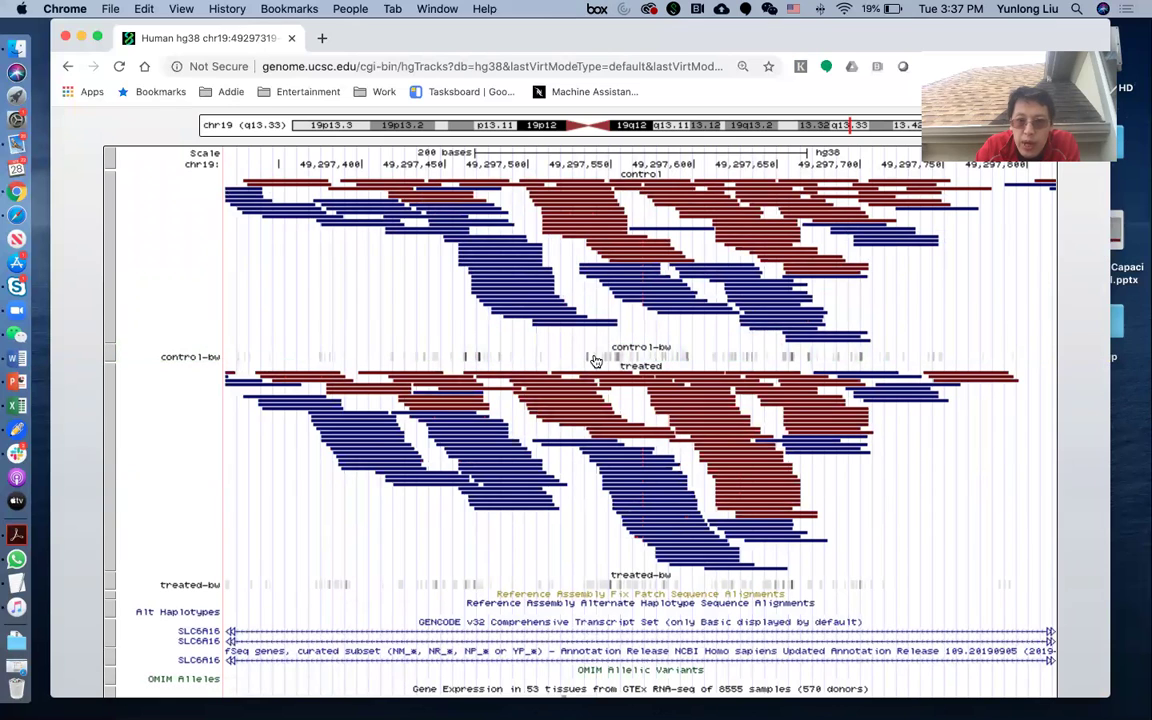
pyautogui.scroll(2, 652, 502)
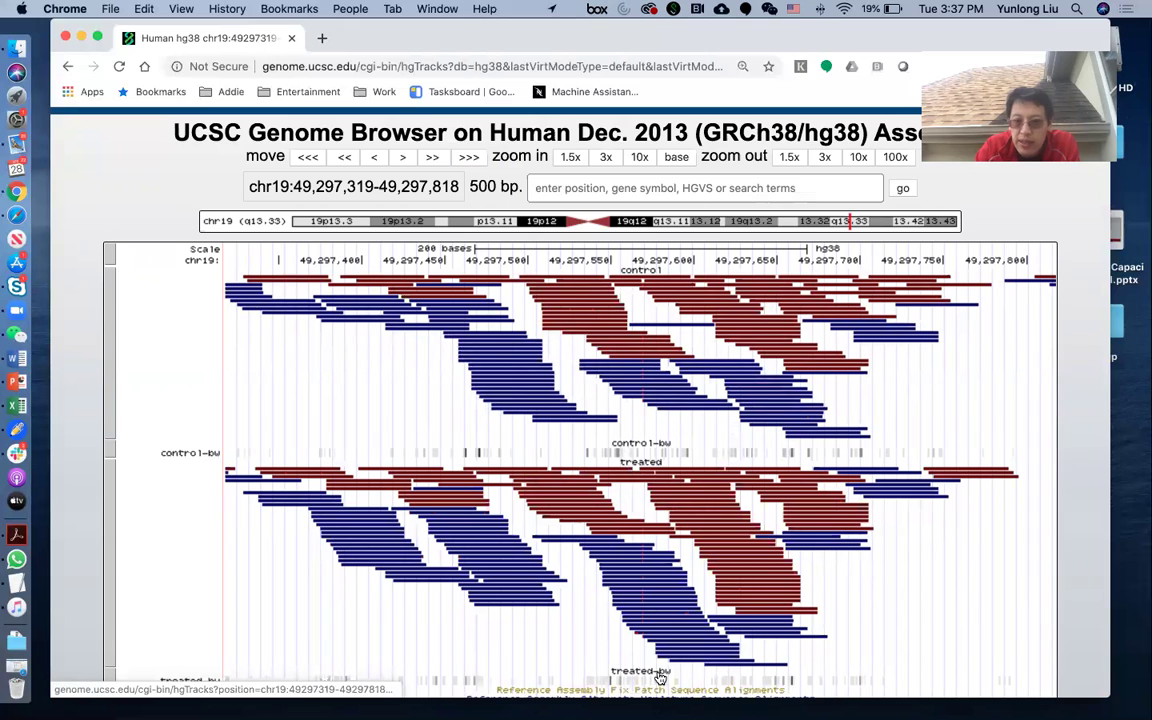
pyautogui.scroll(-15, 660, 679)
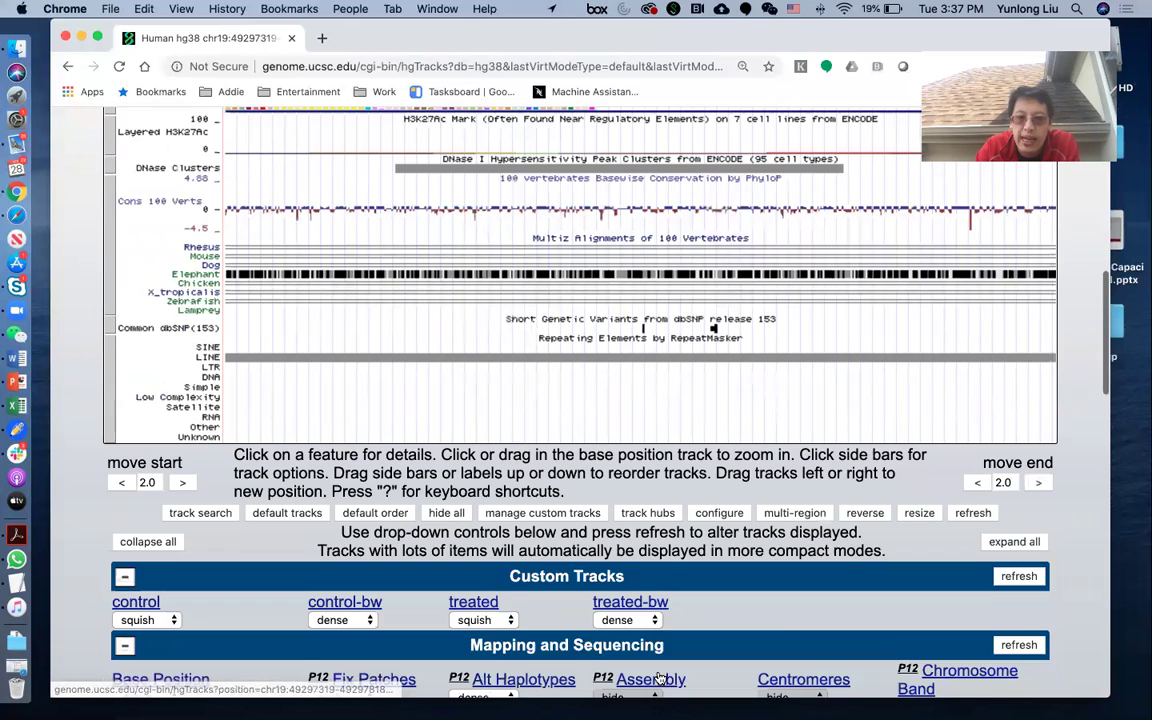
pyautogui.scroll(-1, 660, 679)
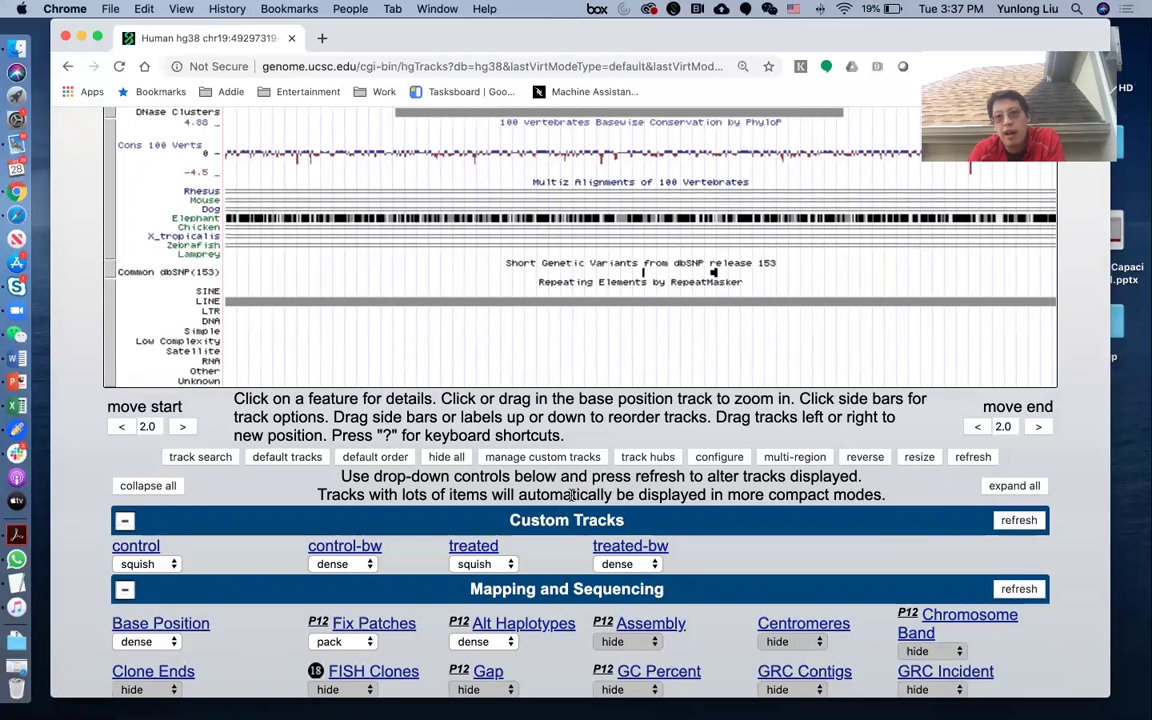
pyautogui.click(368, 566)
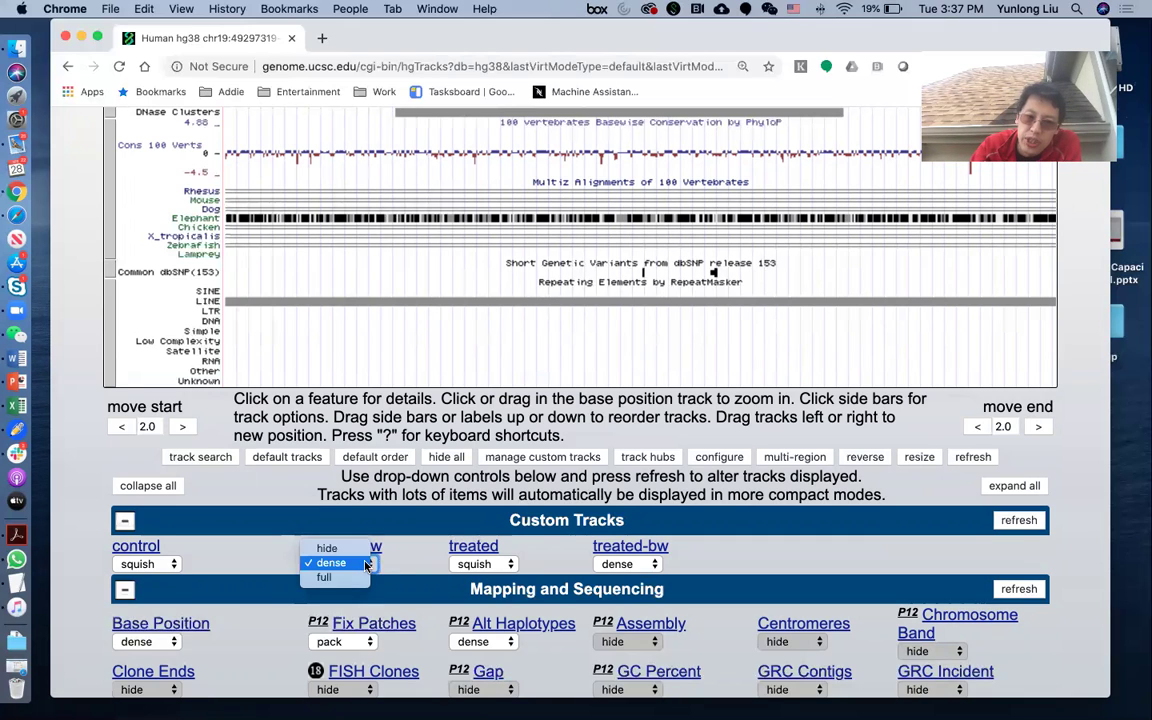
pyautogui.click(324, 577)
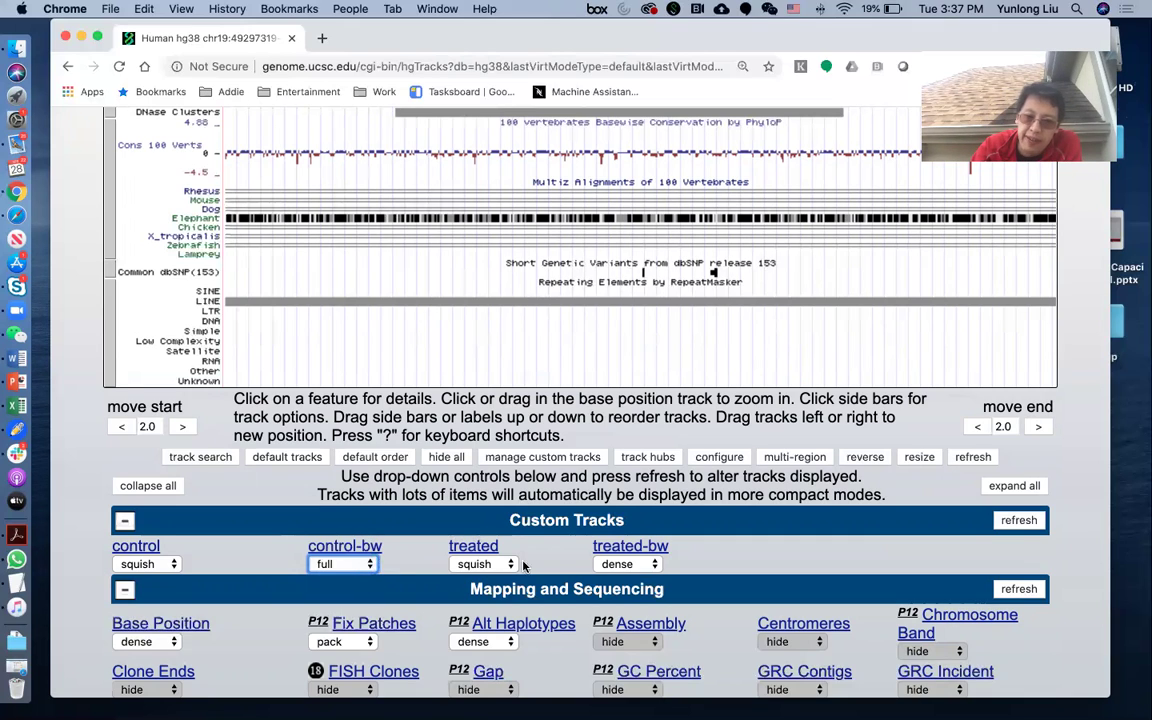
pyautogui.click(620, 565)
pyautogui.click(620, 581)
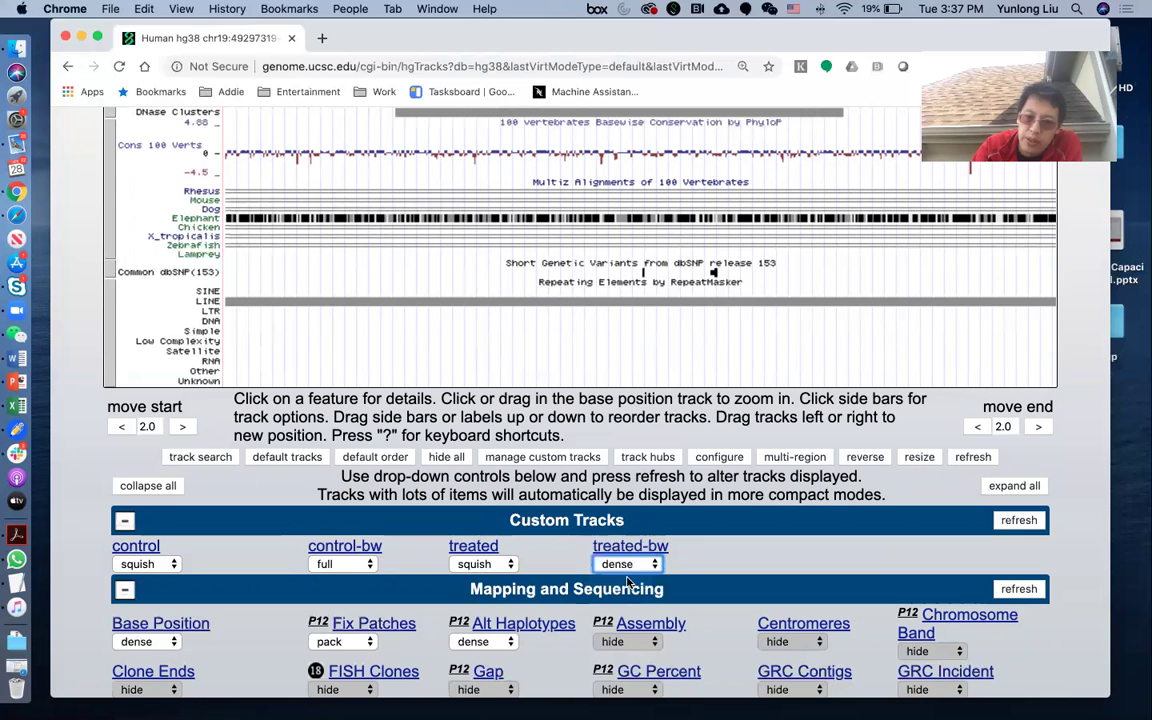
pyautogui.click(1019, 520)
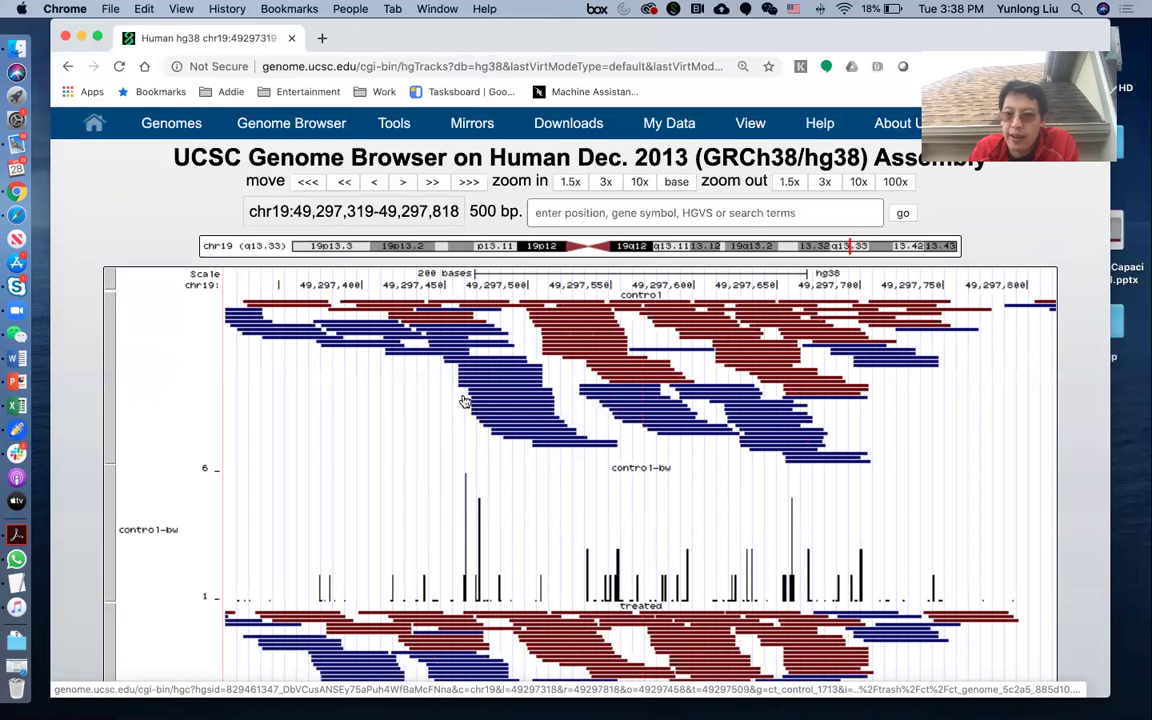
pyautogui.scroll(-1, 464, 435)
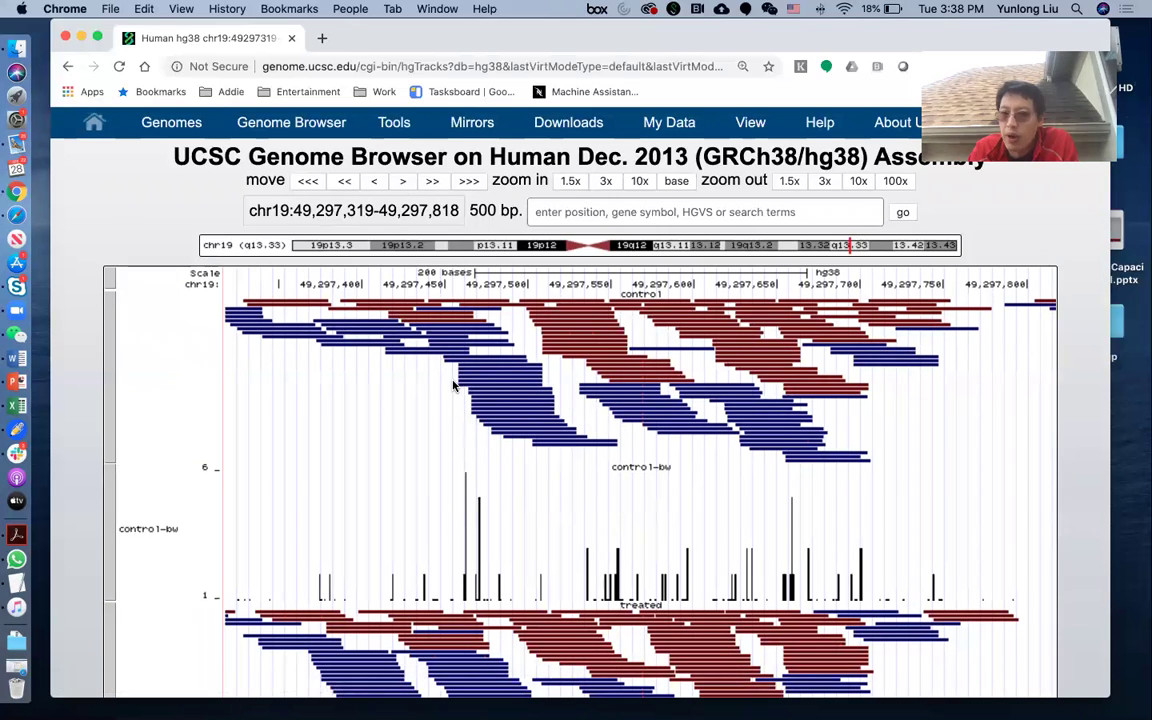
pyautogui.scroll(1, 415, 350)
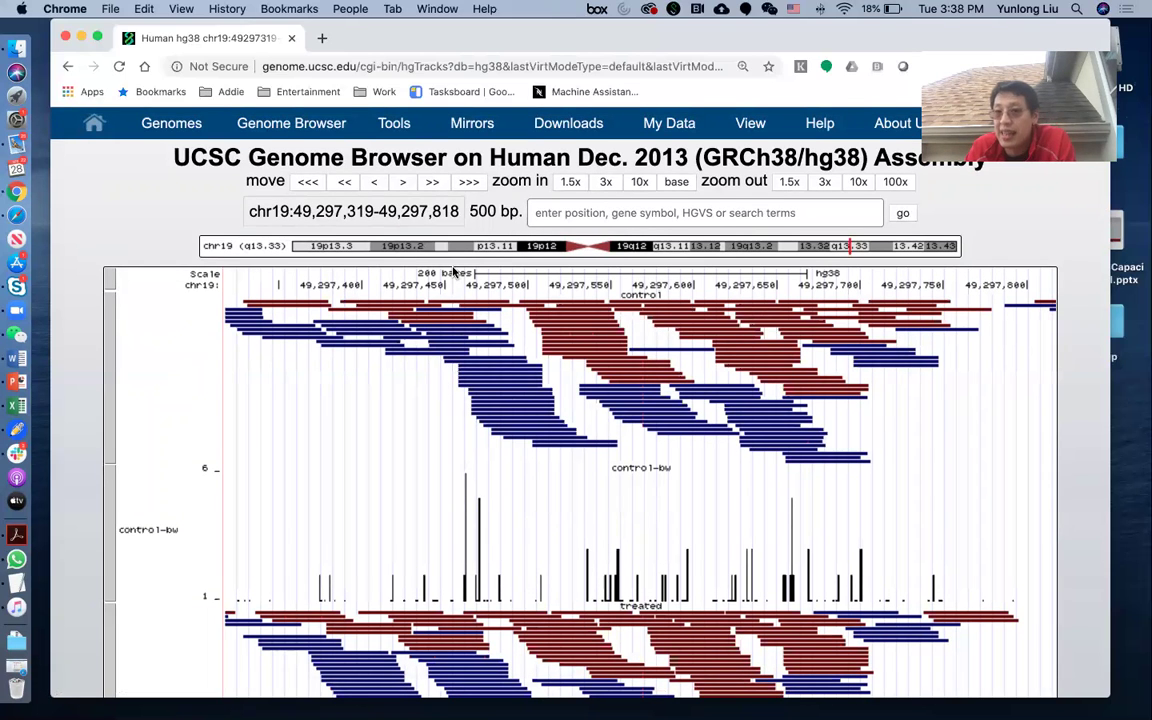
pyautogui.scroll(-1, 453, 272)
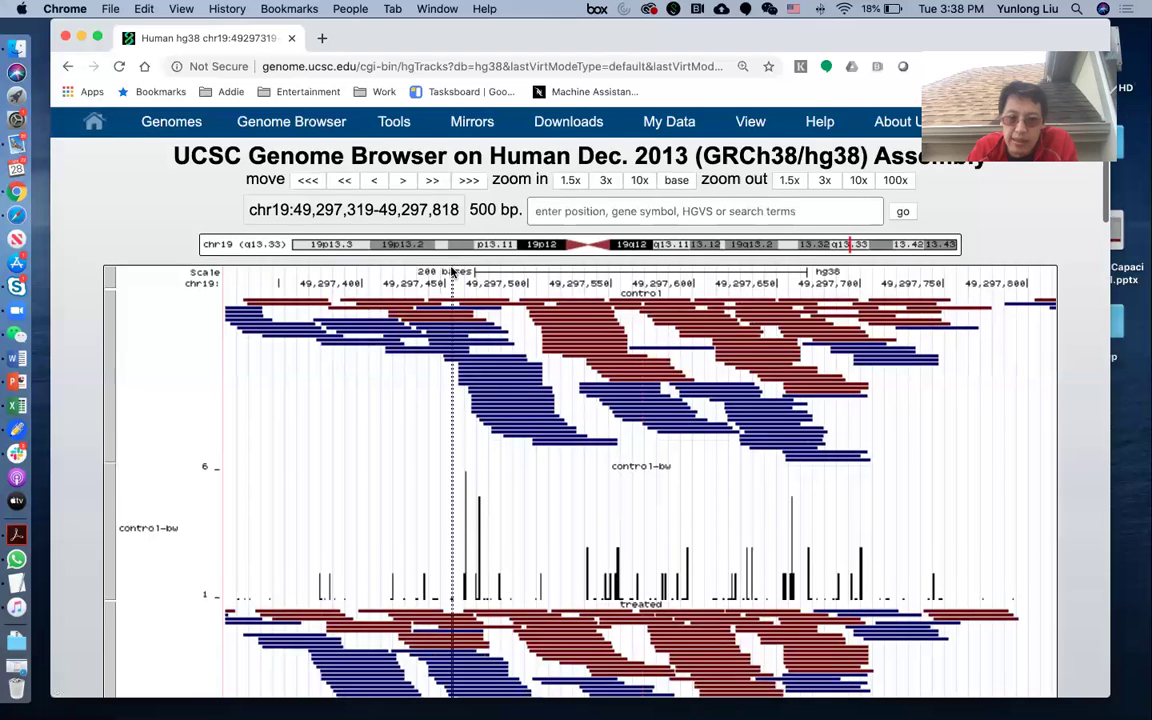
pyautogui.moveTo(453, 272); pyautogui.dragTo(475, 282)
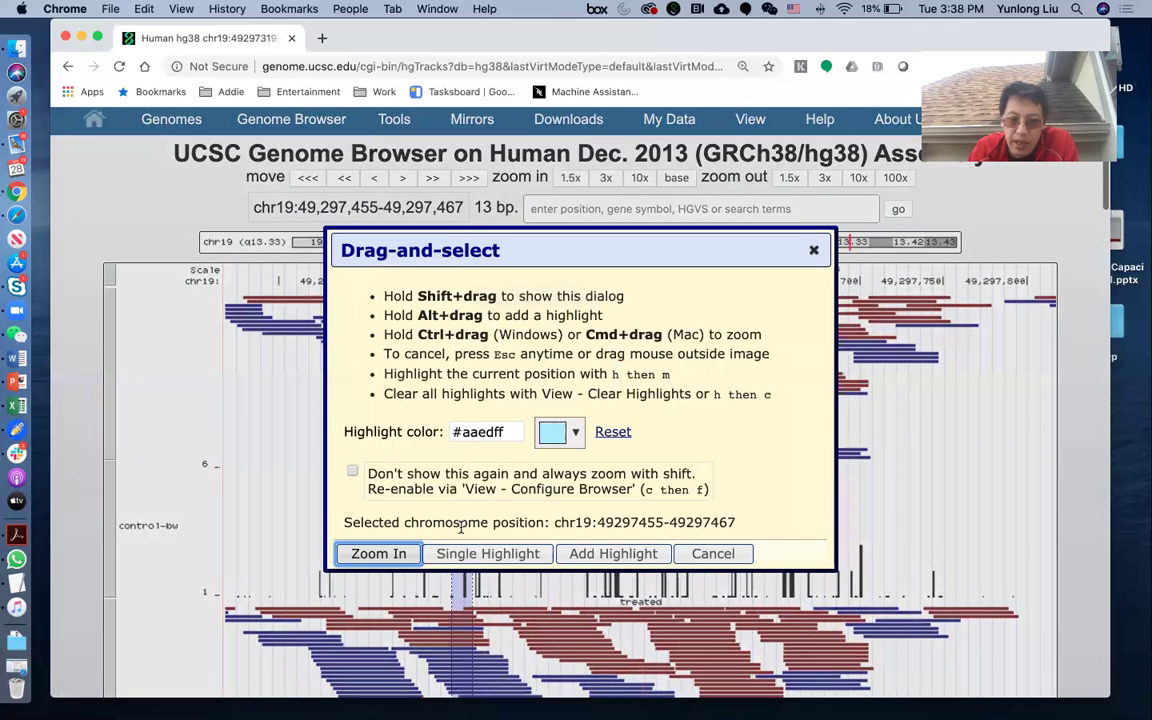
pyautogui.click(398, 555)
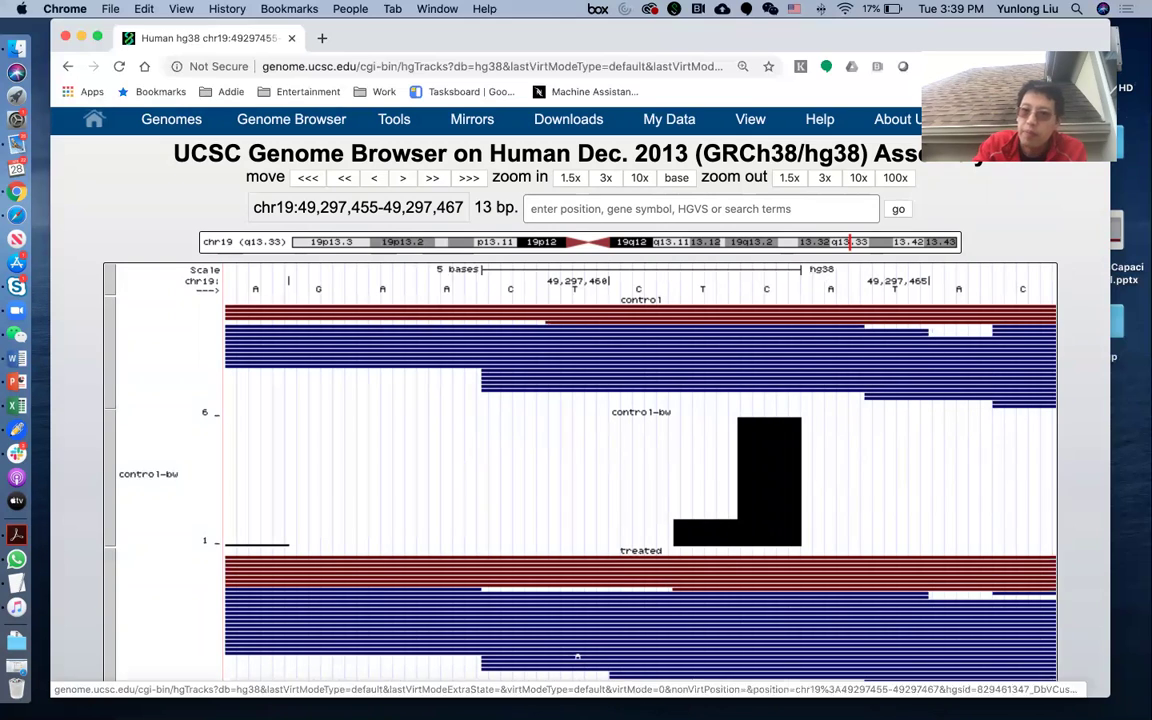
# - Zoom the view out 10x and another 100x, and compare the read pileups with the bigWig peaks for control and treated
pyautogui.click(866, 178)
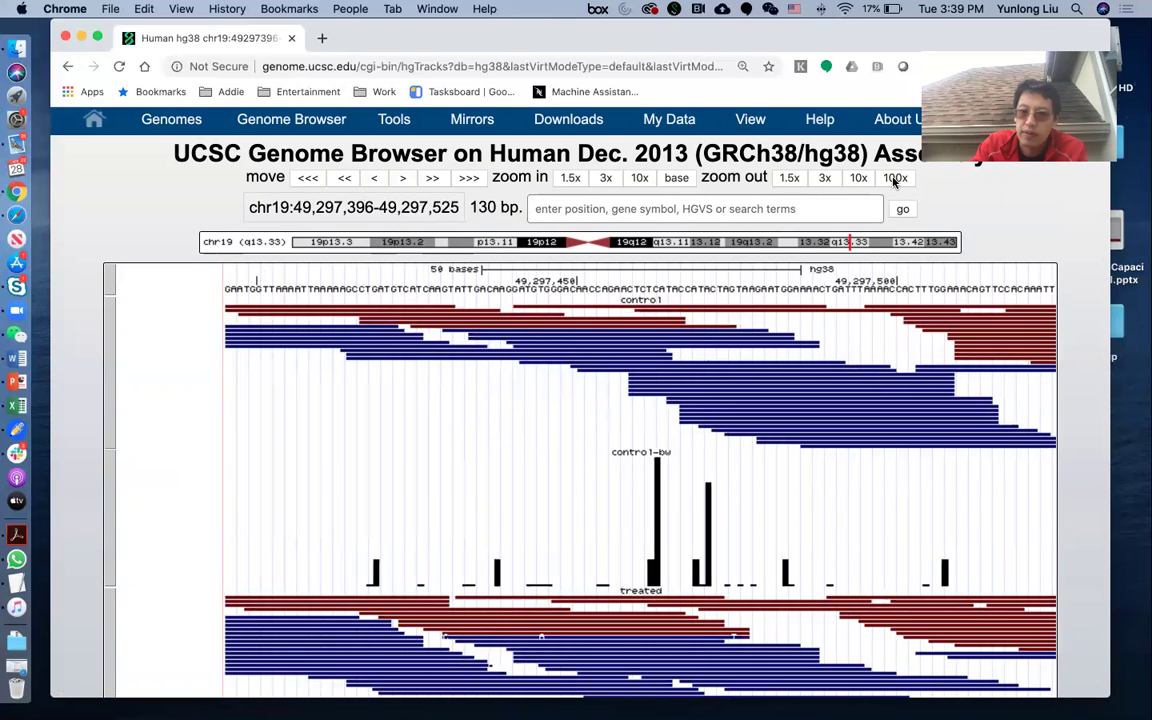
pyautogui.click(895, 178)
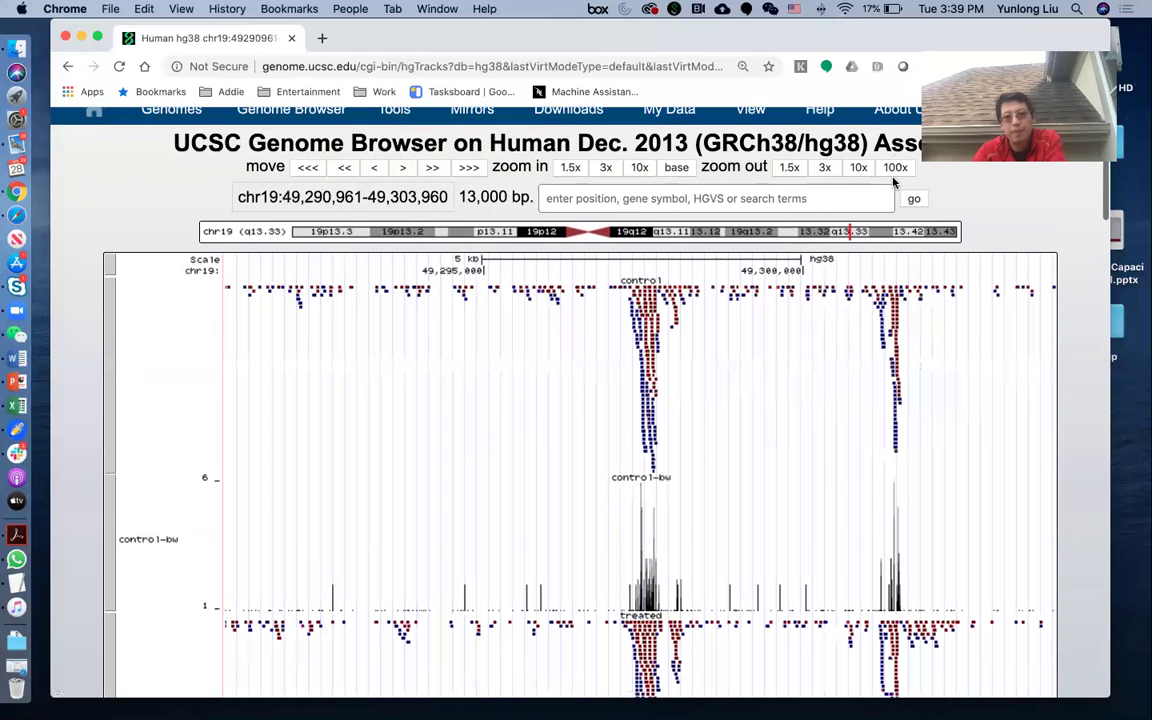
pyautogui.scroll(-3, 780, 277)
pyautogui.scroll(-8, 780, 277)
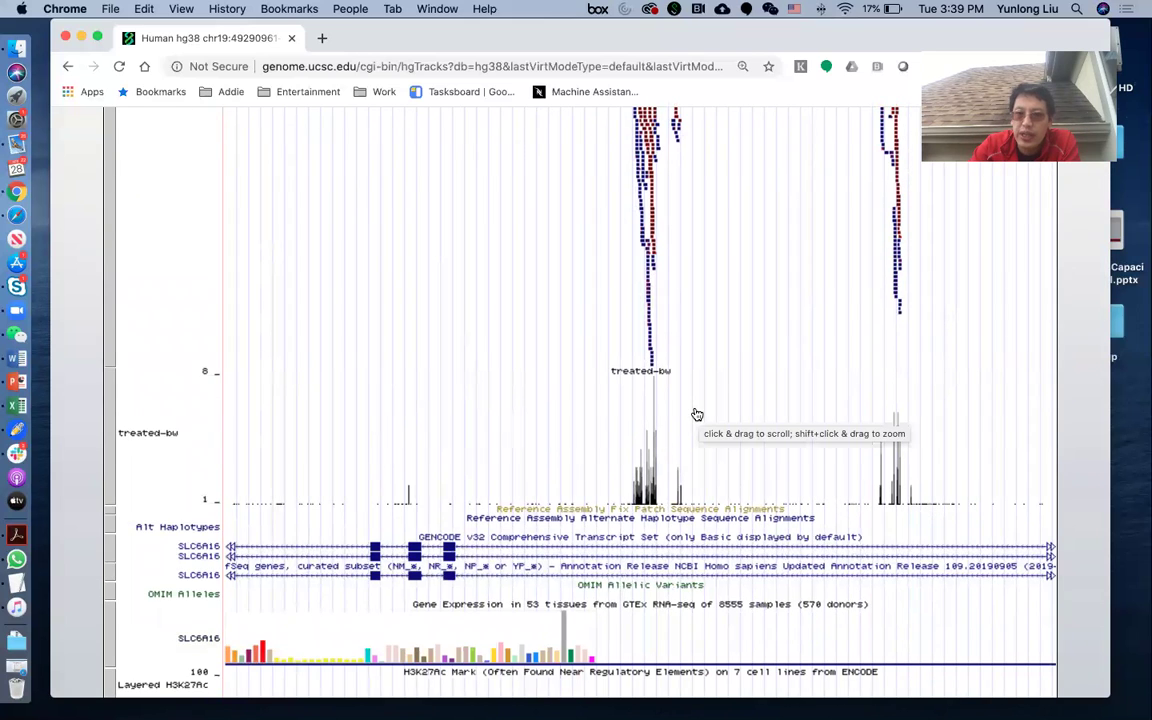
pyautogui.scroll(8, 697, 414)
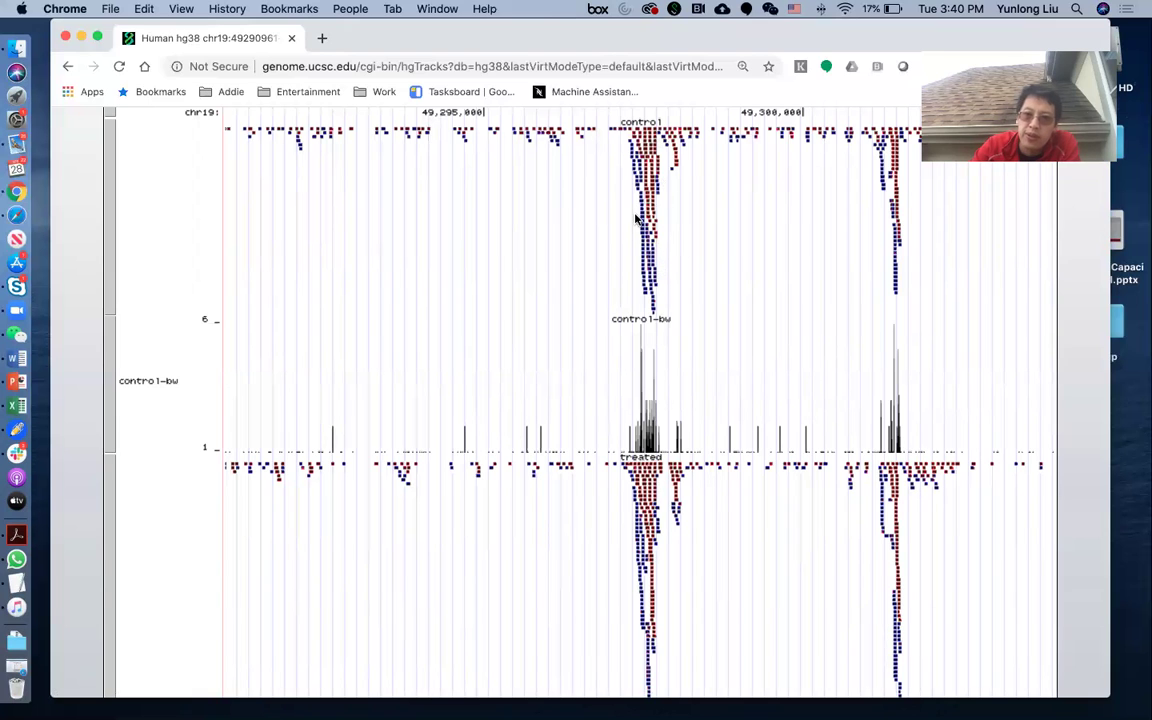
pyautogui.scroll(-2, 643, 216)
pyautogui.scroll(2, 640, 200)
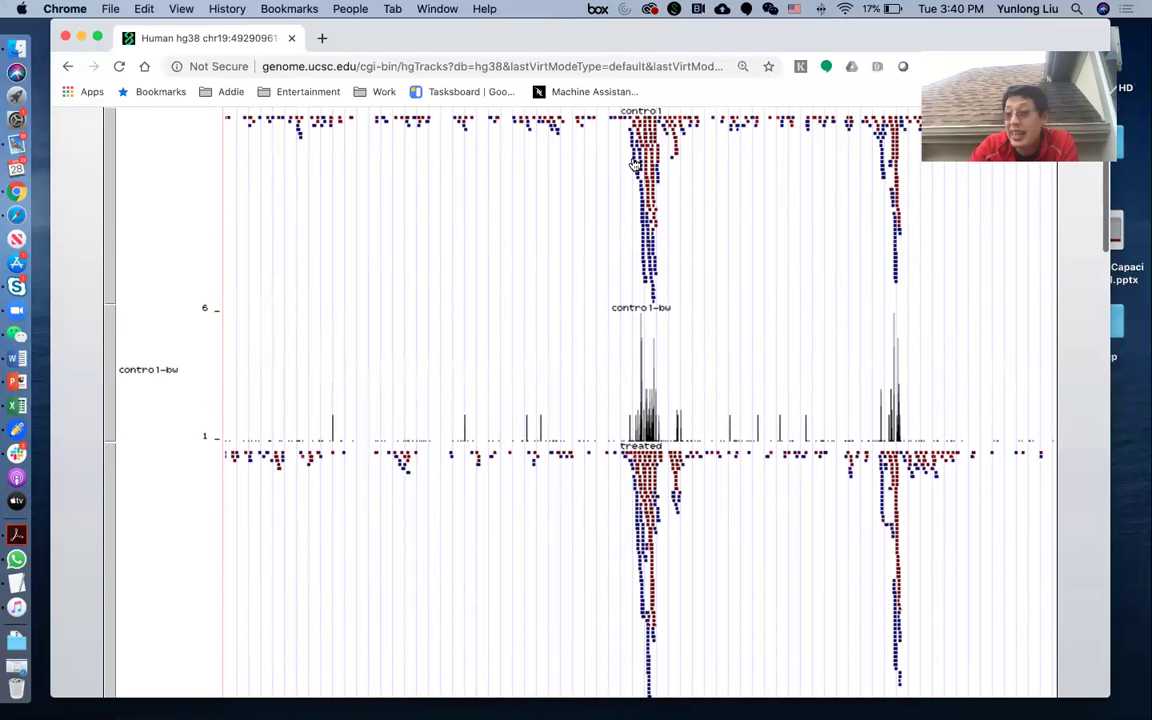
# - Hide the control and treated BAM tracks and refresh the browser view
pyautogui.scroll(-15, 666, 251)
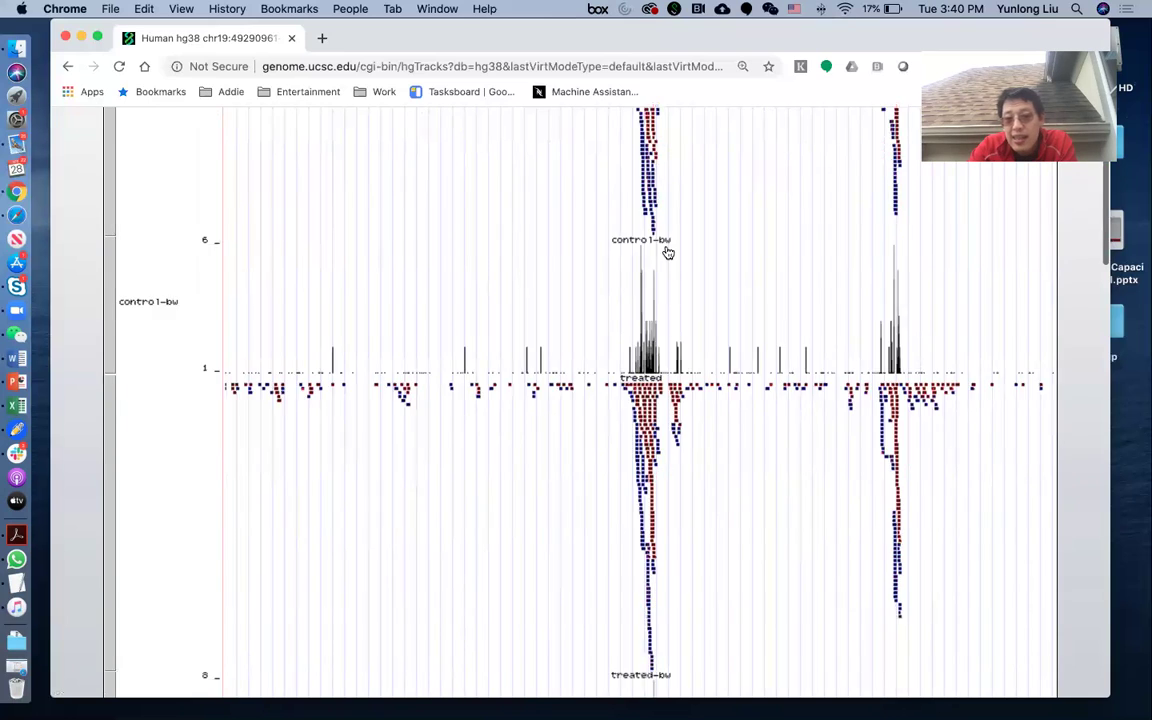
pyautogui.scroll(-5, 374, 482)
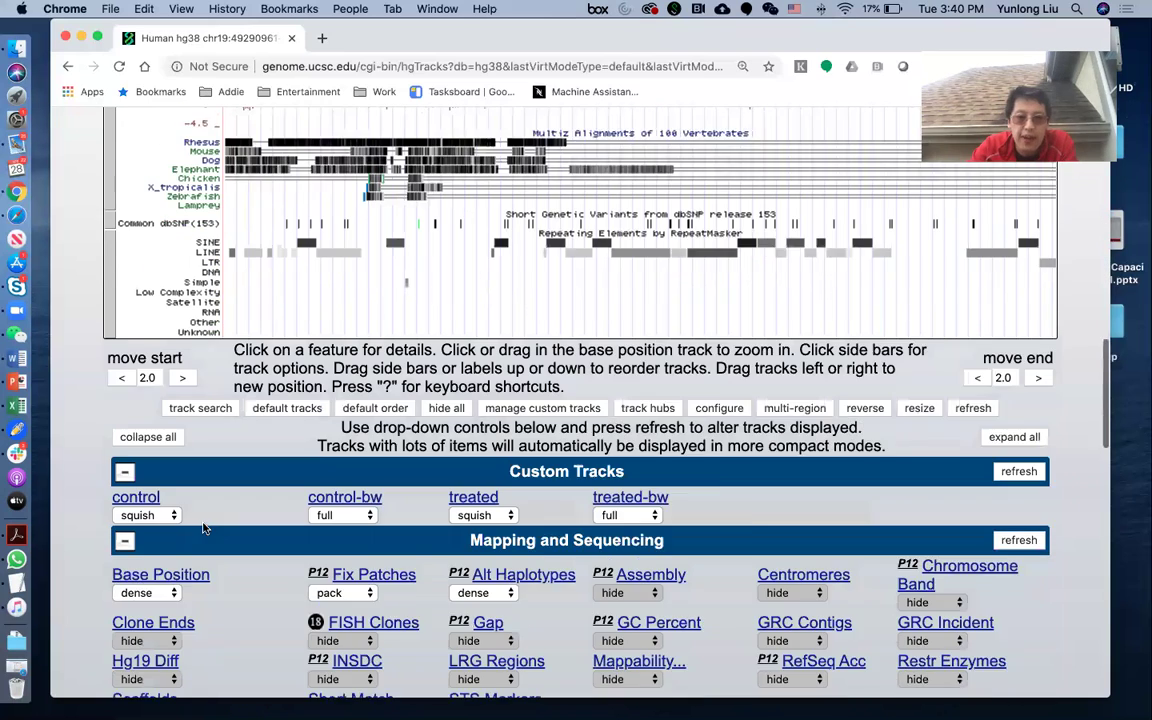
pyautogui.click(145, 483)
pyautogui.click(149, 455)
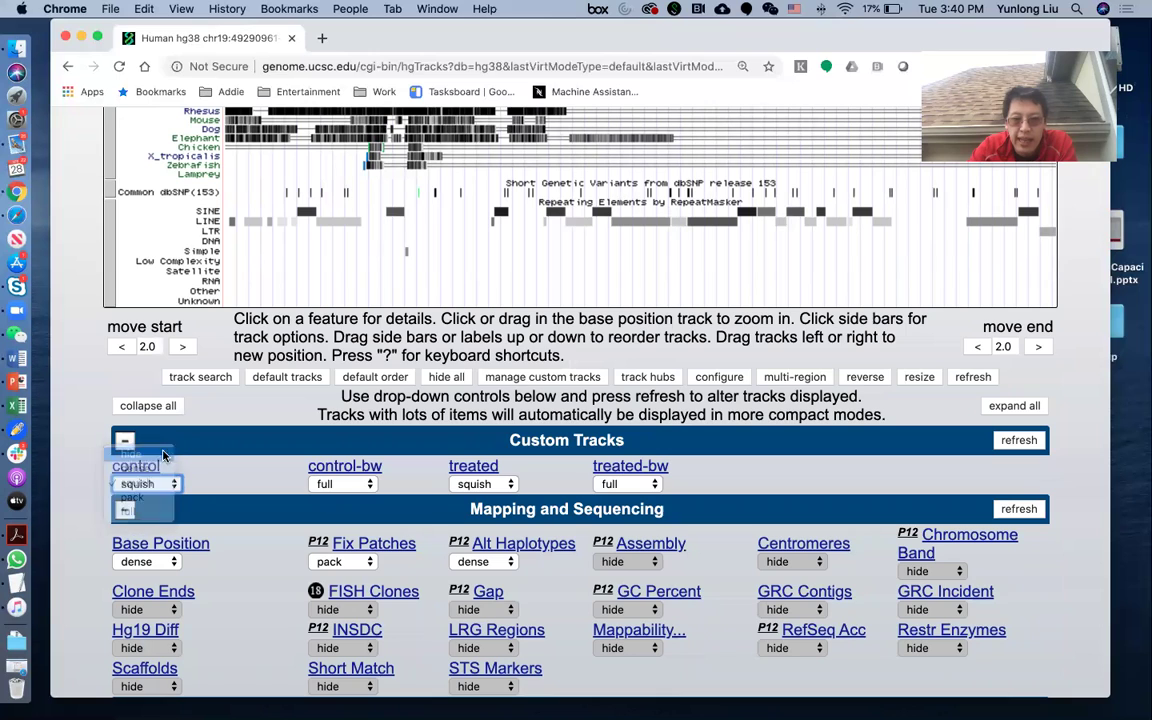
pyautogui.click(481, 485)
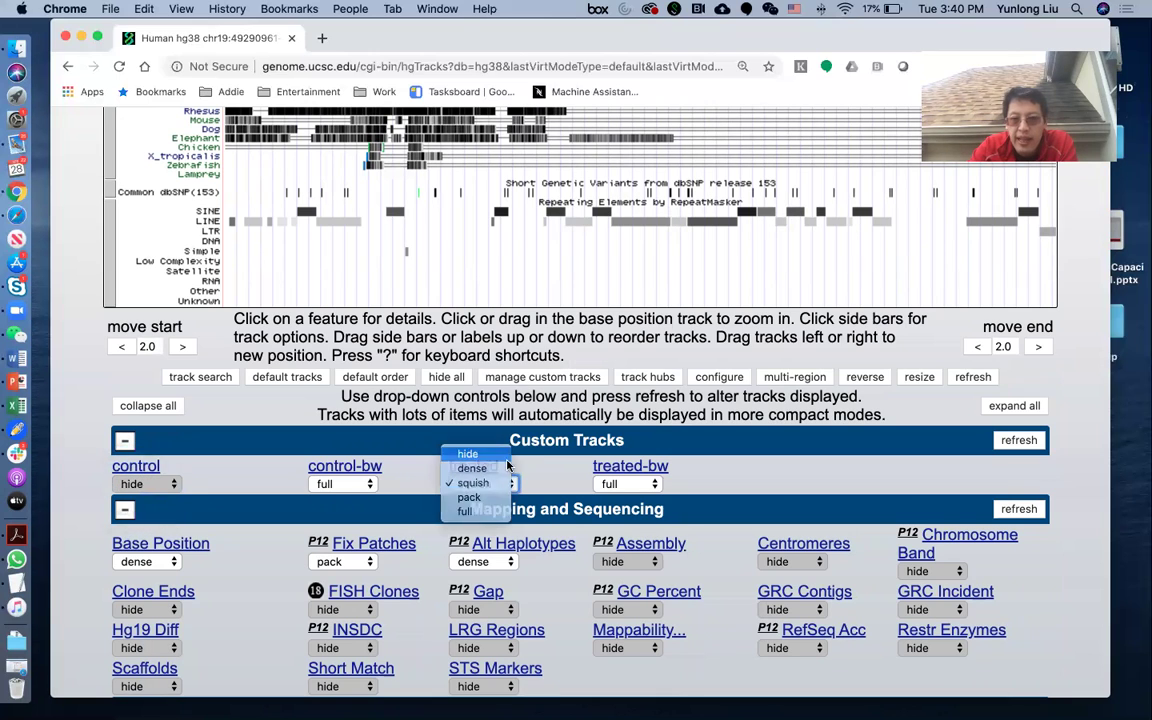
pyautogui.click(478, 453)
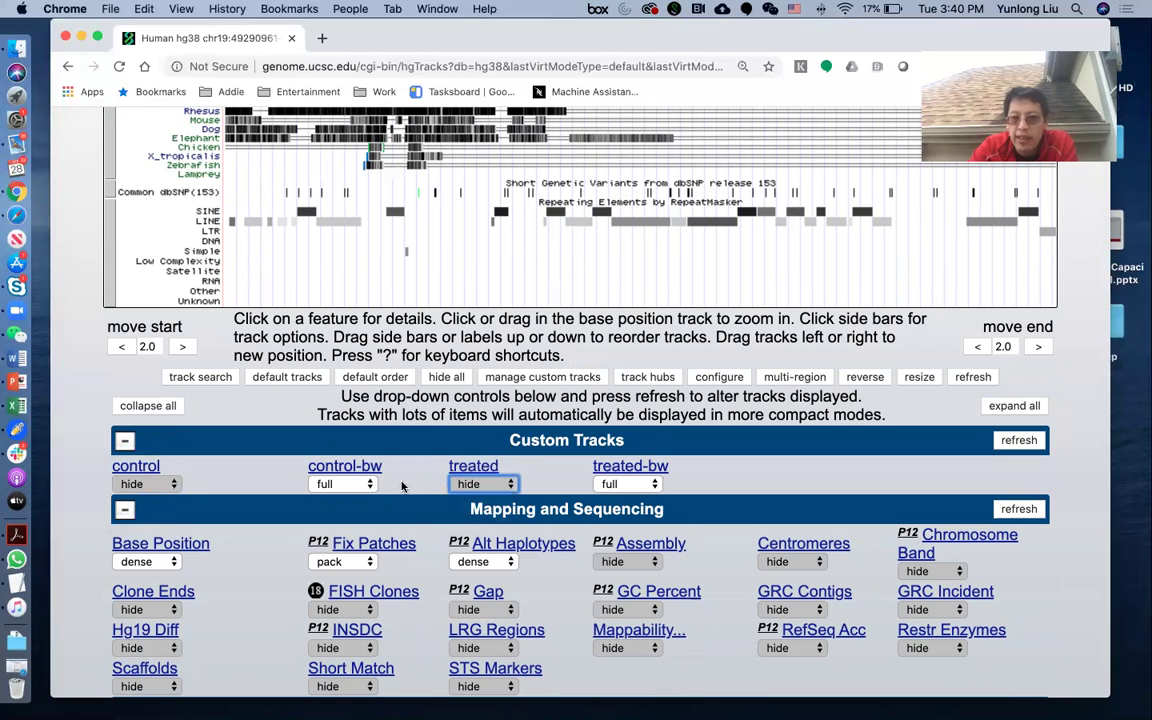
pyautogui.click(1019, 440)
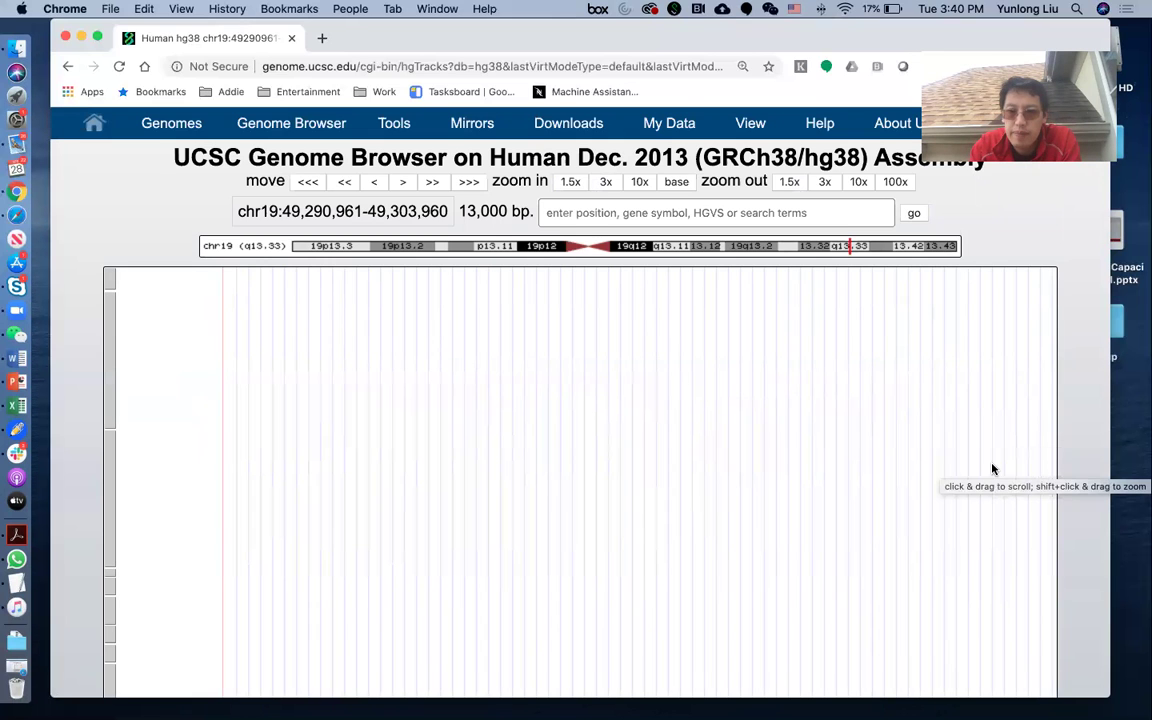
# - Compare the control-bw and treated-bw signals, zoom out 10x, and examine them against the gene, expression and regulatory tracks
pyautogui.scroll(-5, 993, 468)
pyautogui.scroll(3, 995, 468)
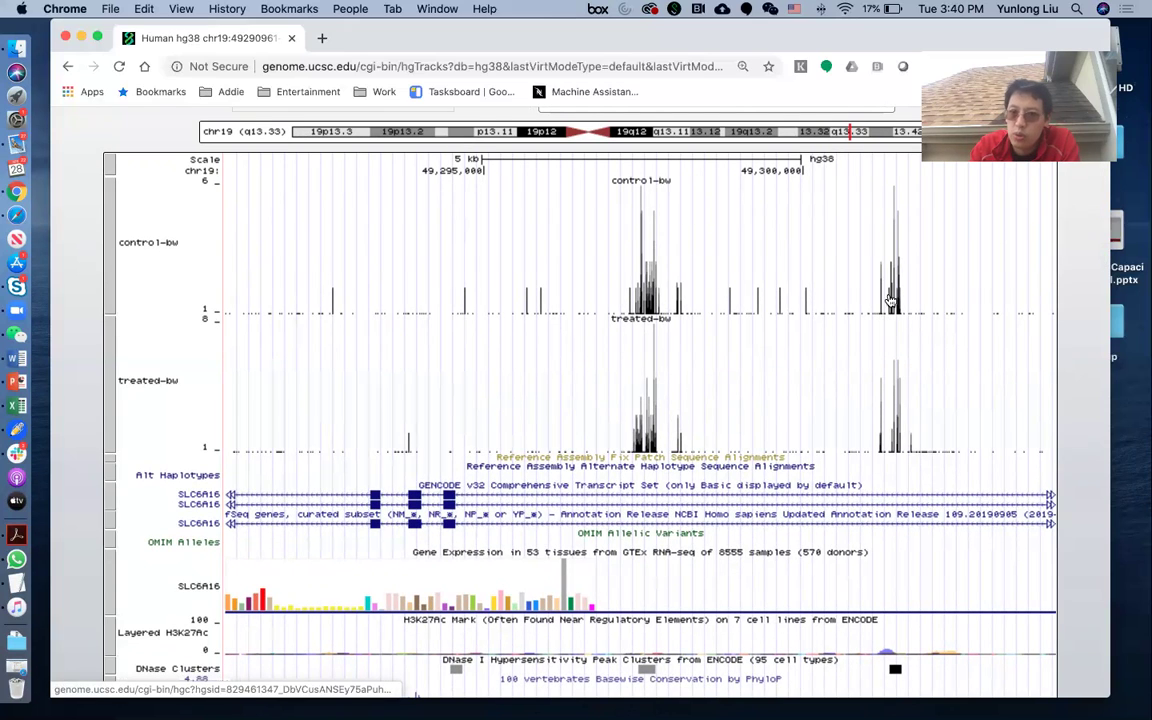
pyautogui.scroll(1, 880, 316)
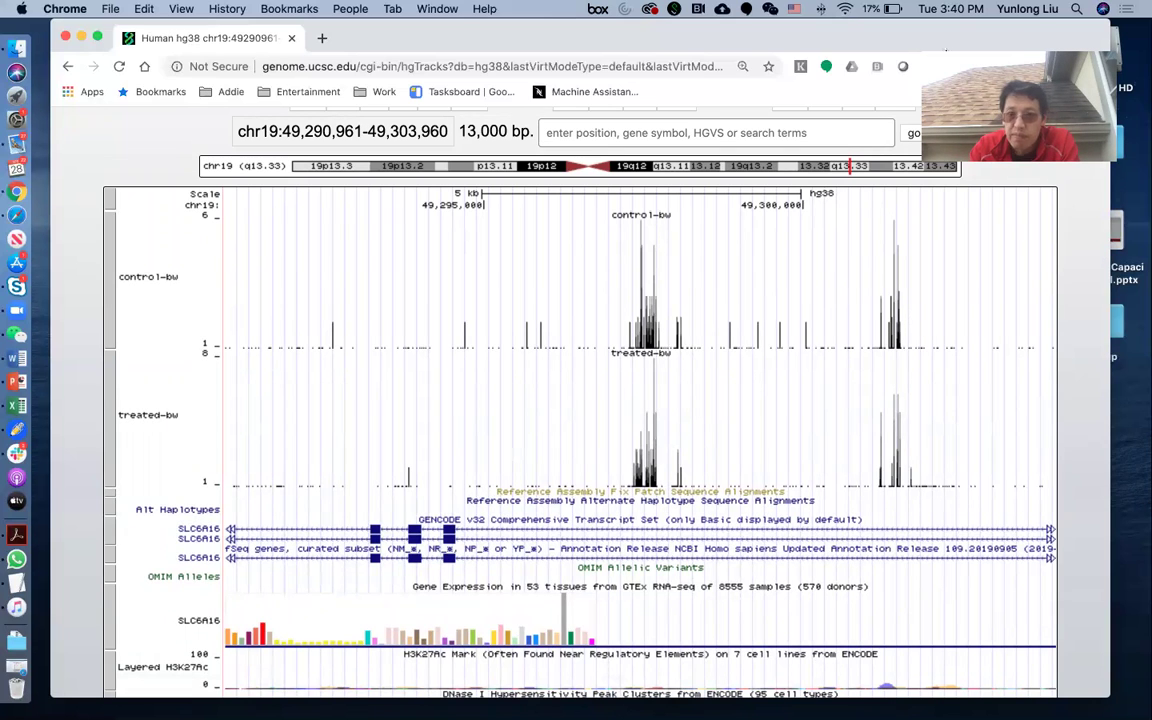
pyautogui.scroll(2, 950, 160)
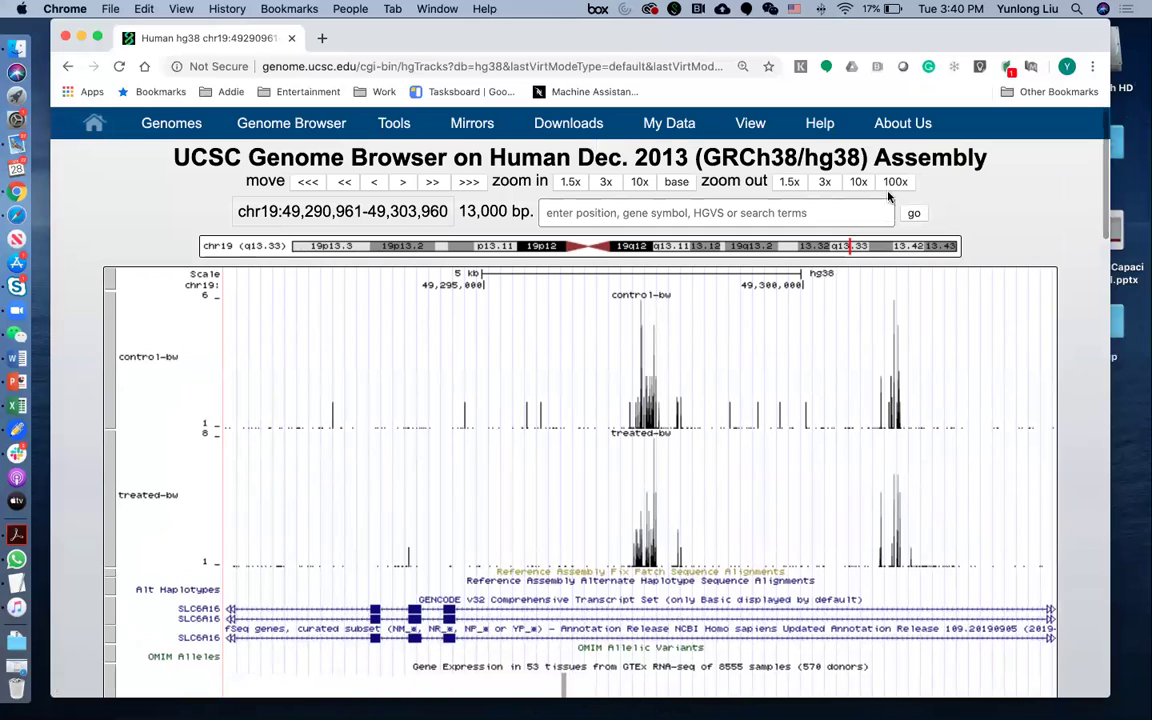
pyautogui.click(862, 182)
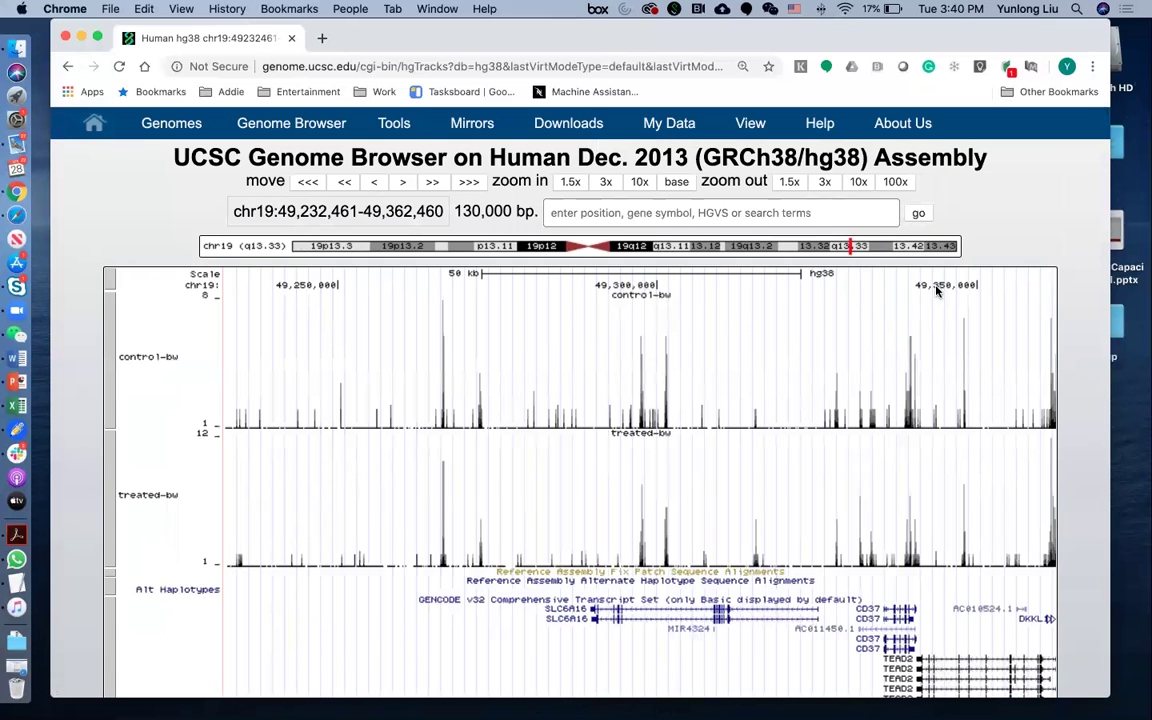
pyautogui.scroll(-5, 955, 384)
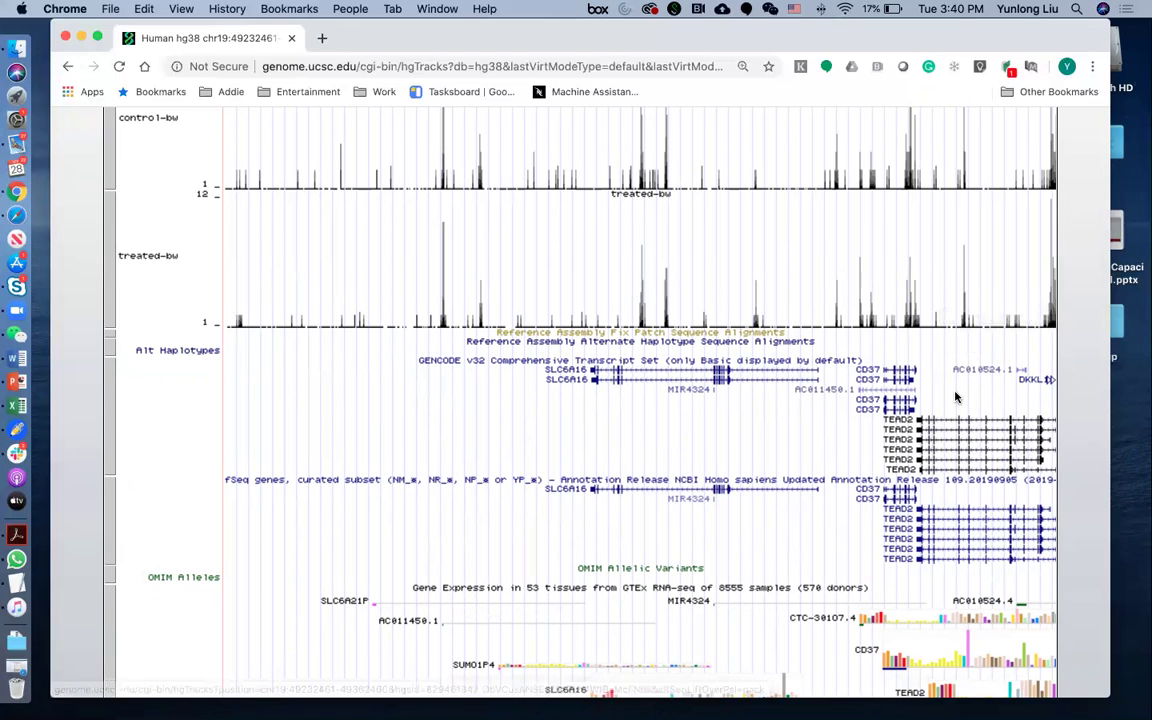
pyautogui.scroll(-5, 955, 397)
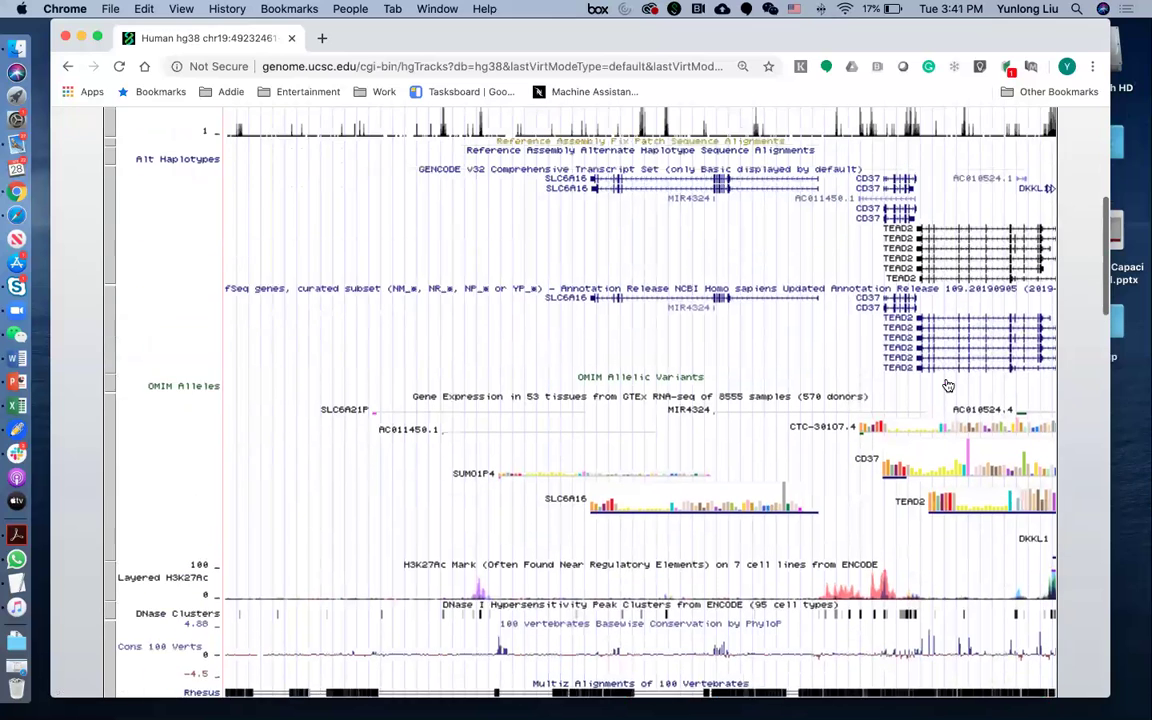
# - Zoom in on chr19:49,337,396-49,342,695 where CD37 meets TEAD2, and compare the control-bw and treated-bw peaks with the gene and regulatory tracks
pyautogui.scroll(1, 948, 386)
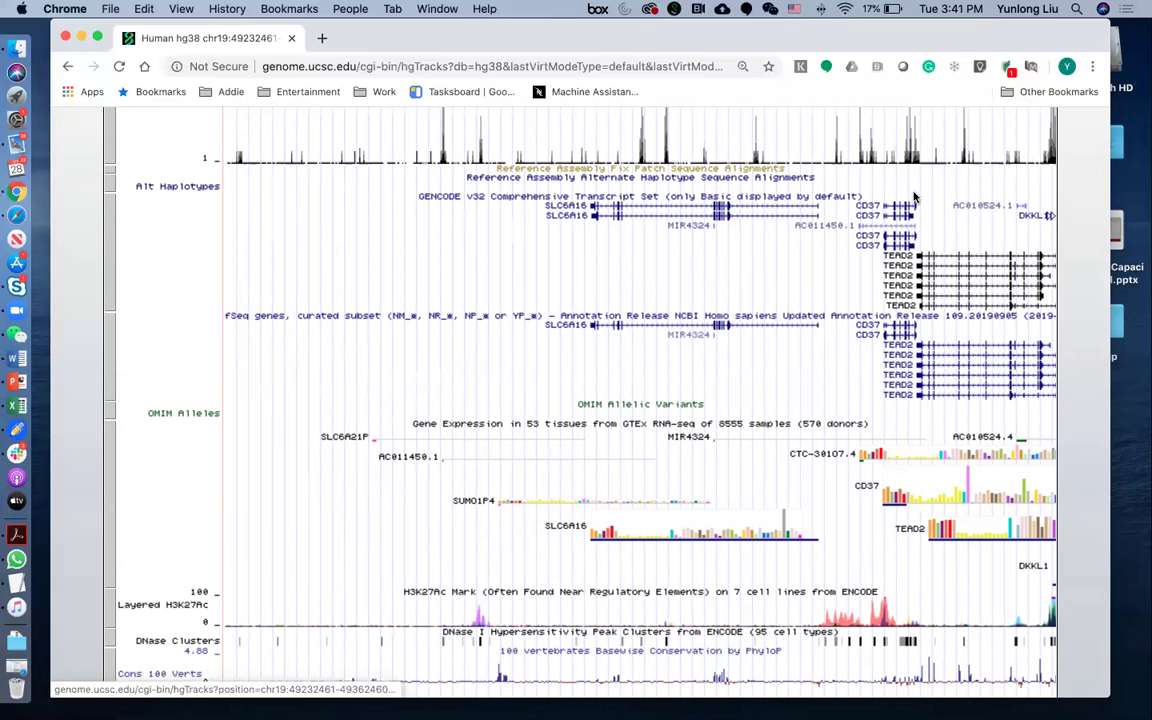
pyautogui.scroll(3, 913, 198)
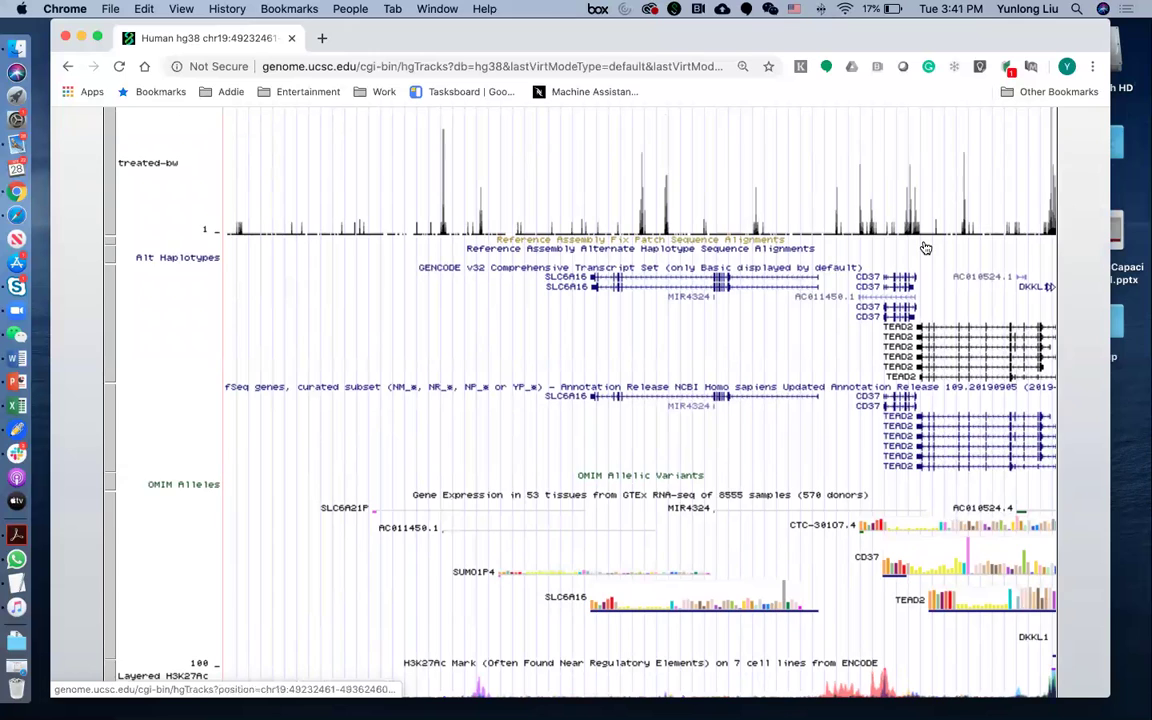
pyautogui.scroll(6, 926, 246)
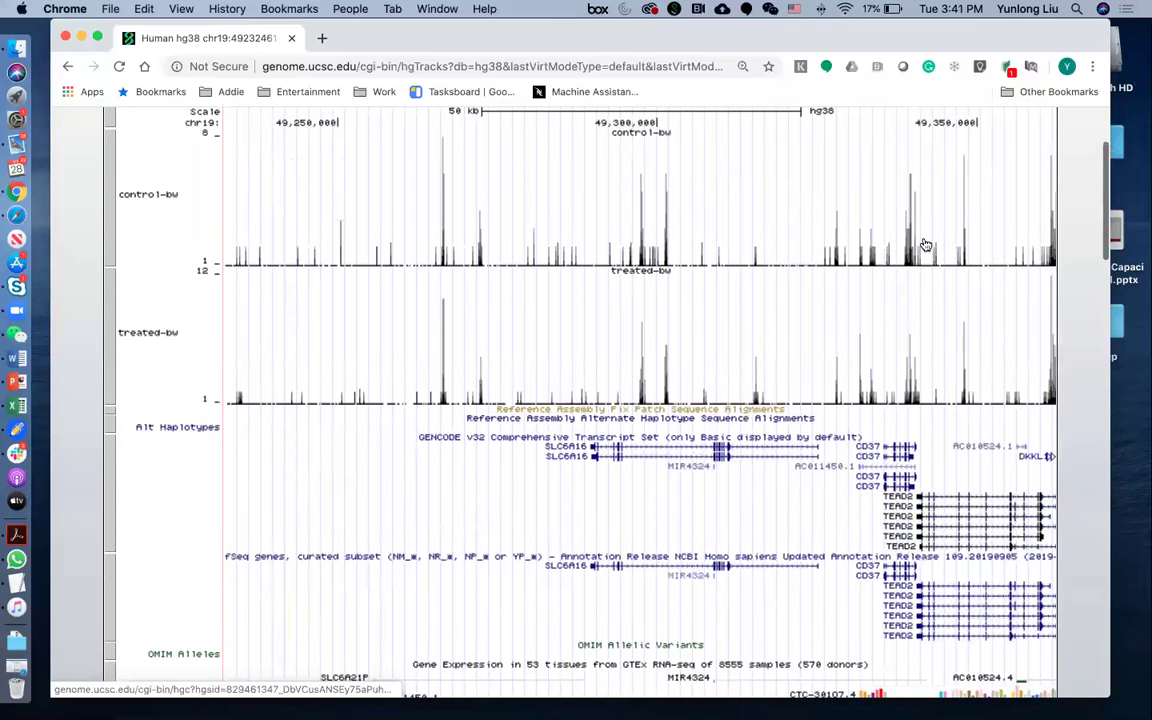
pyautogui.moveTo(896, 131); pyautogui.dragTo(931, 131)
pyautogui.click(386, 555)
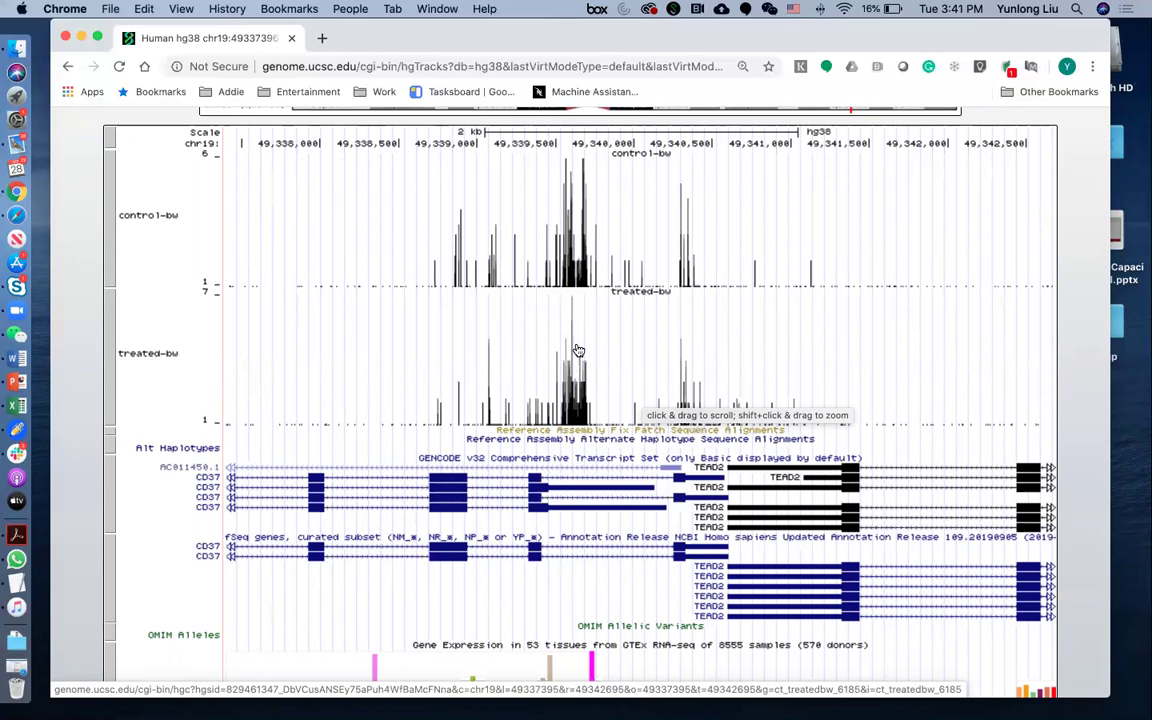
pyautogui.scroll(-5, 565, 352)
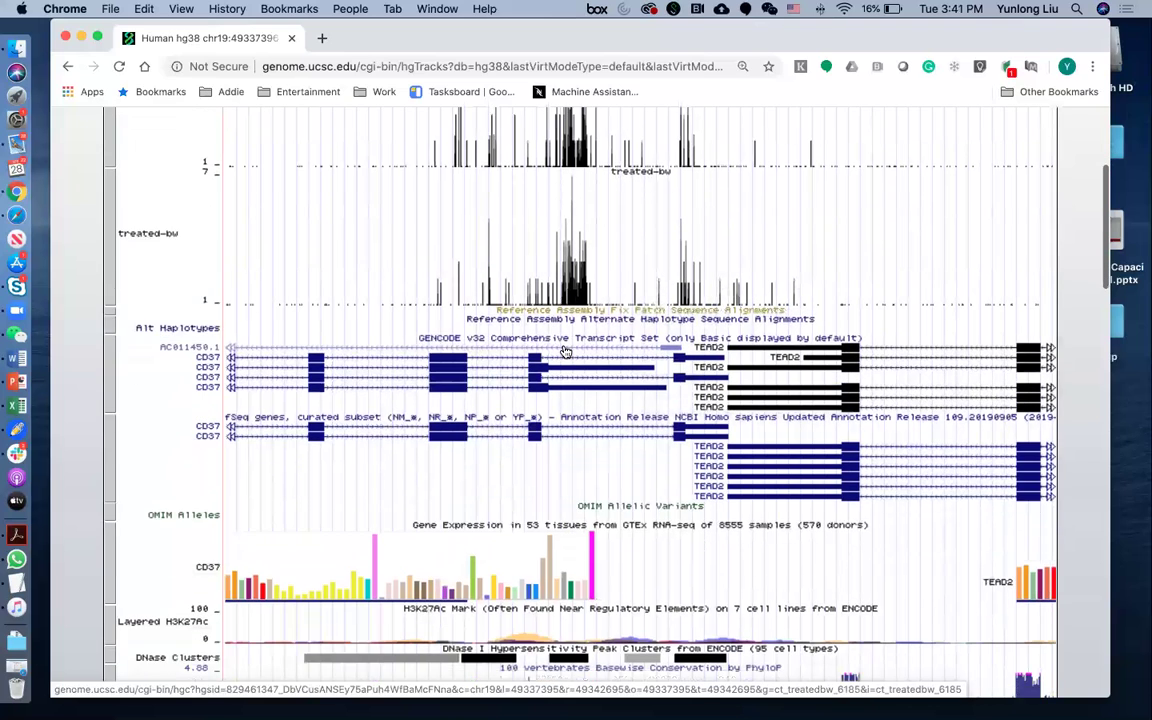
pyautogui.scroll(6, 565, 352)
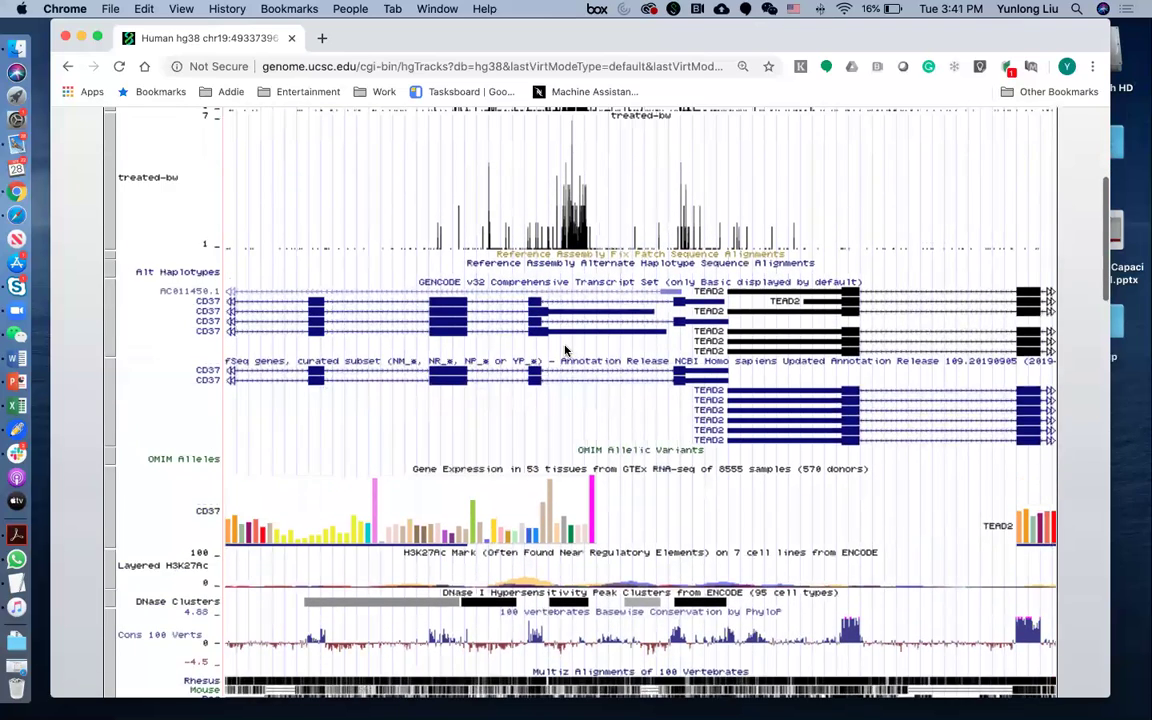
pyautogui.scroll(3, 565, 352)
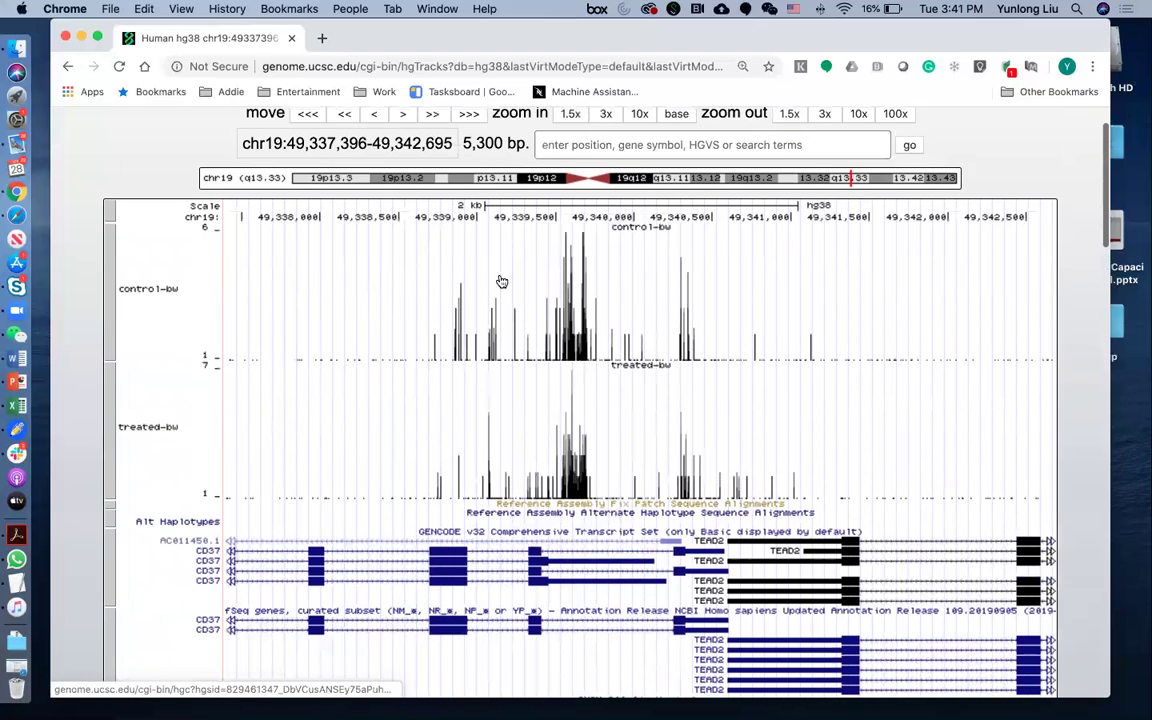
pyautogui.click(897, 115)
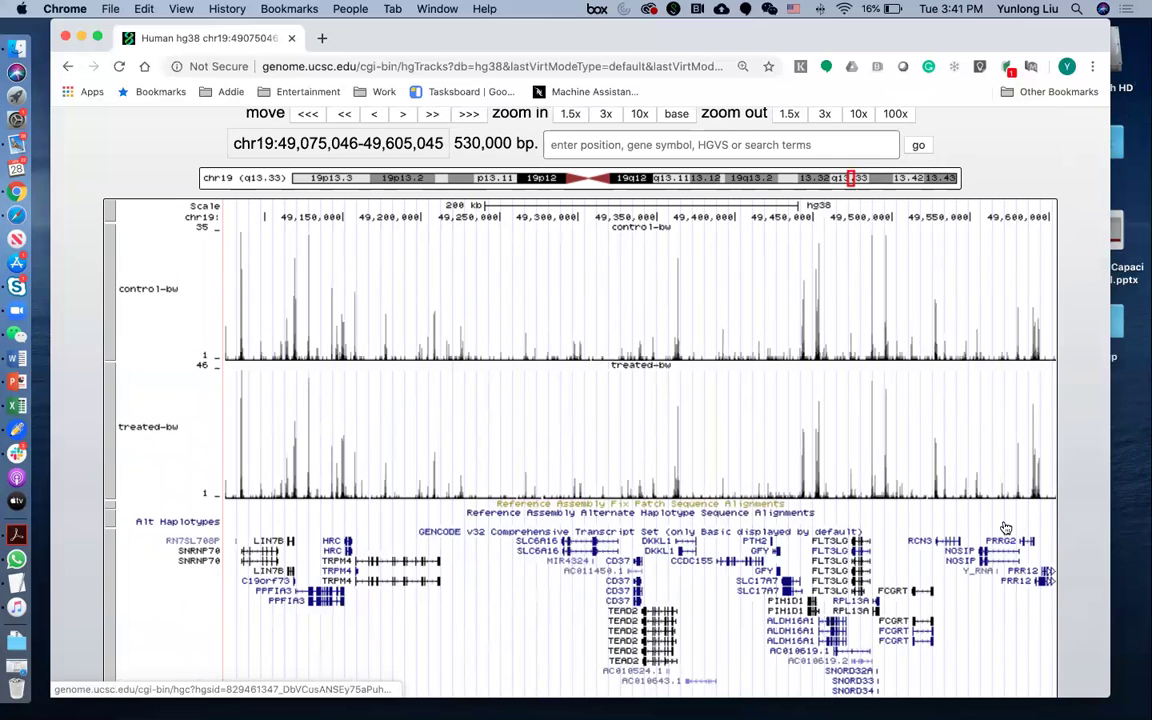
pyautogui.scroll(-3, 866, 530)
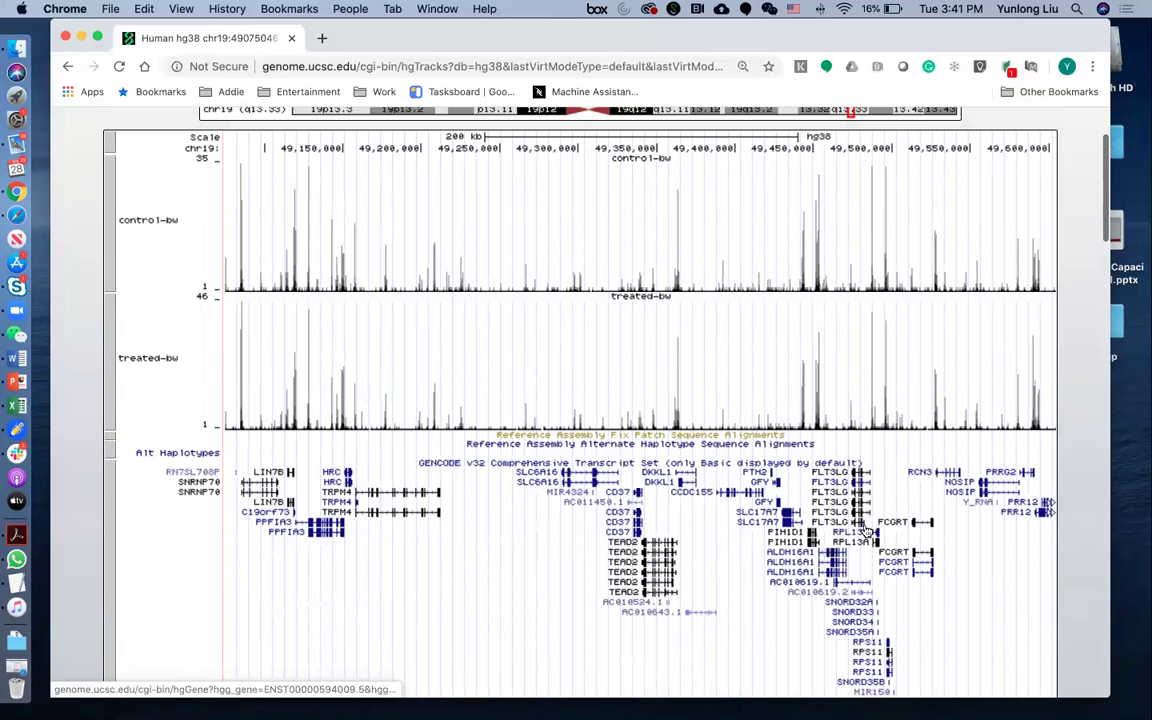
pyautogui.scroll(-1, 866, 530)
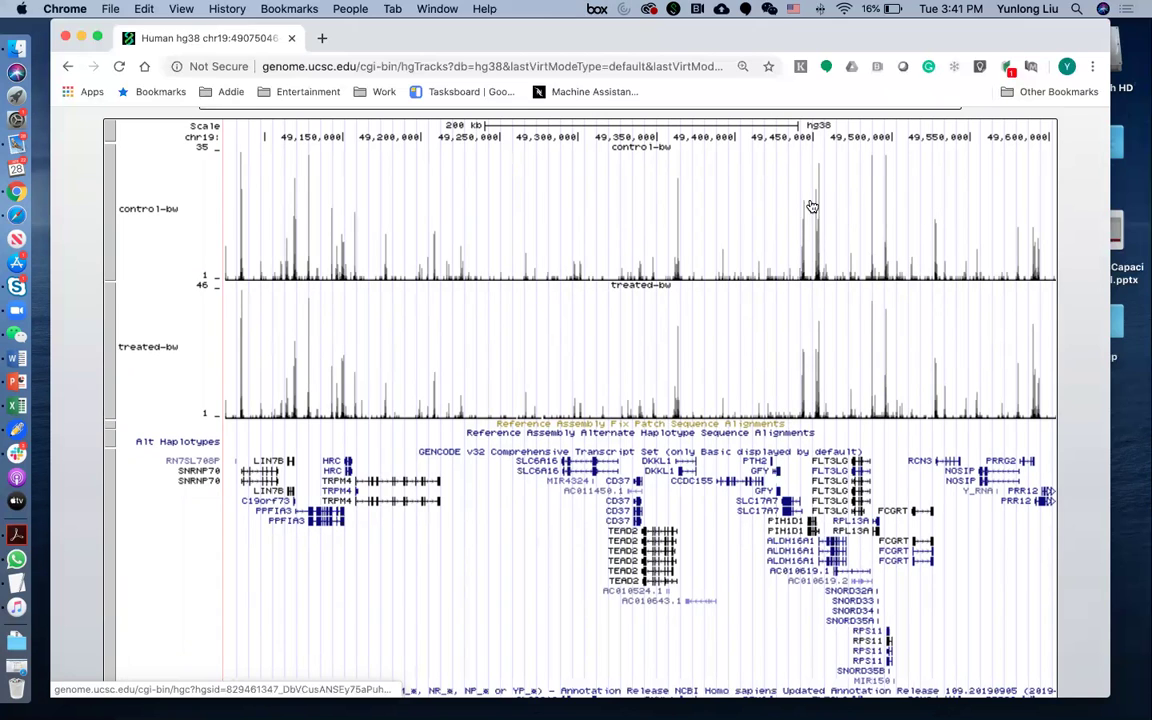
pyautogui.moveTo(782, 121); pyautogui.dragTo(897, 121)
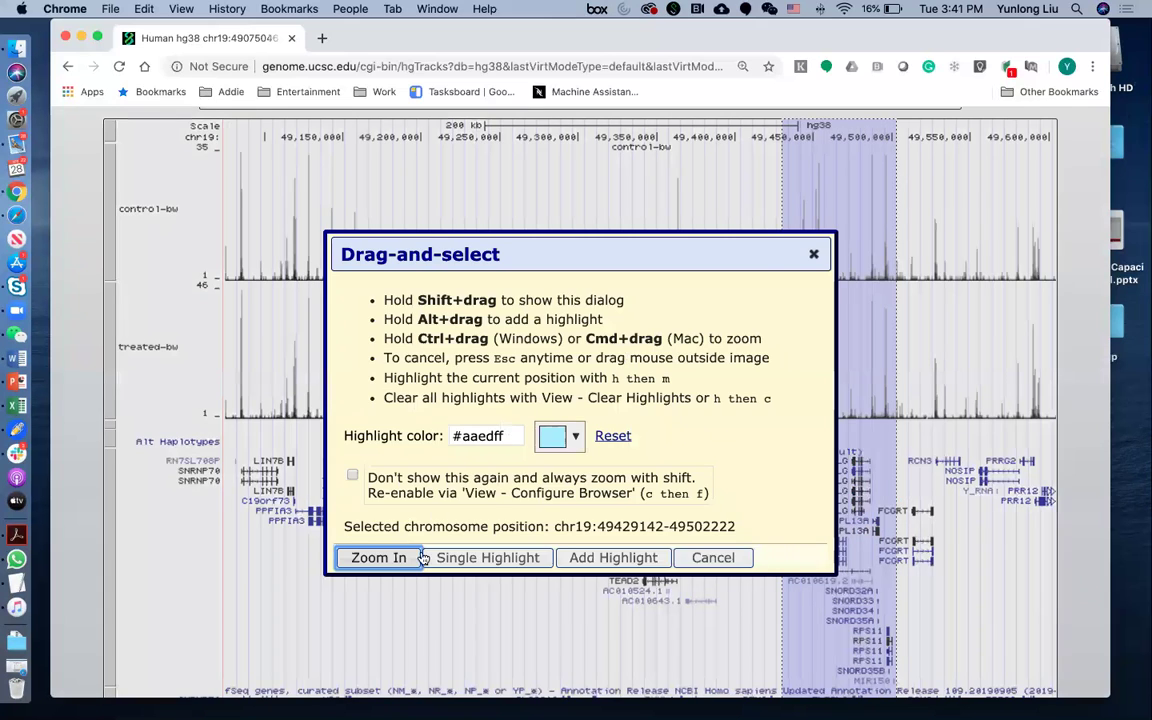
pyautogui.click(406, 558)
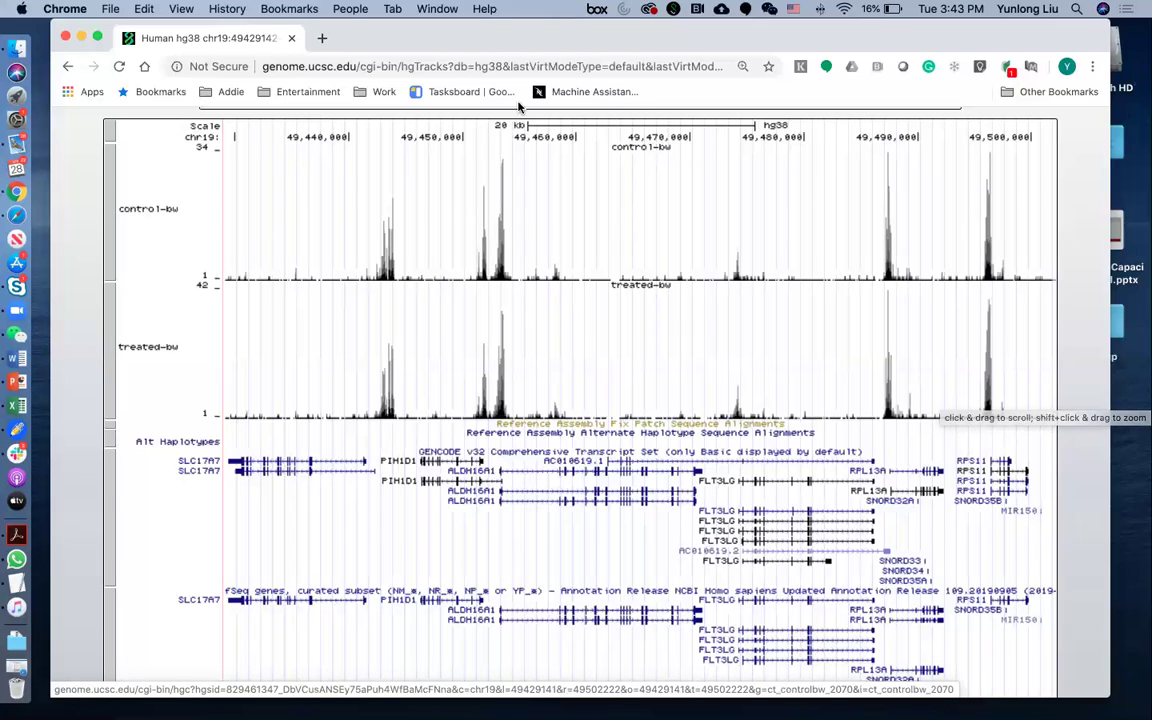
pyautogui.moveTo(536, 135); pyautogui.dragTo(470, 135)
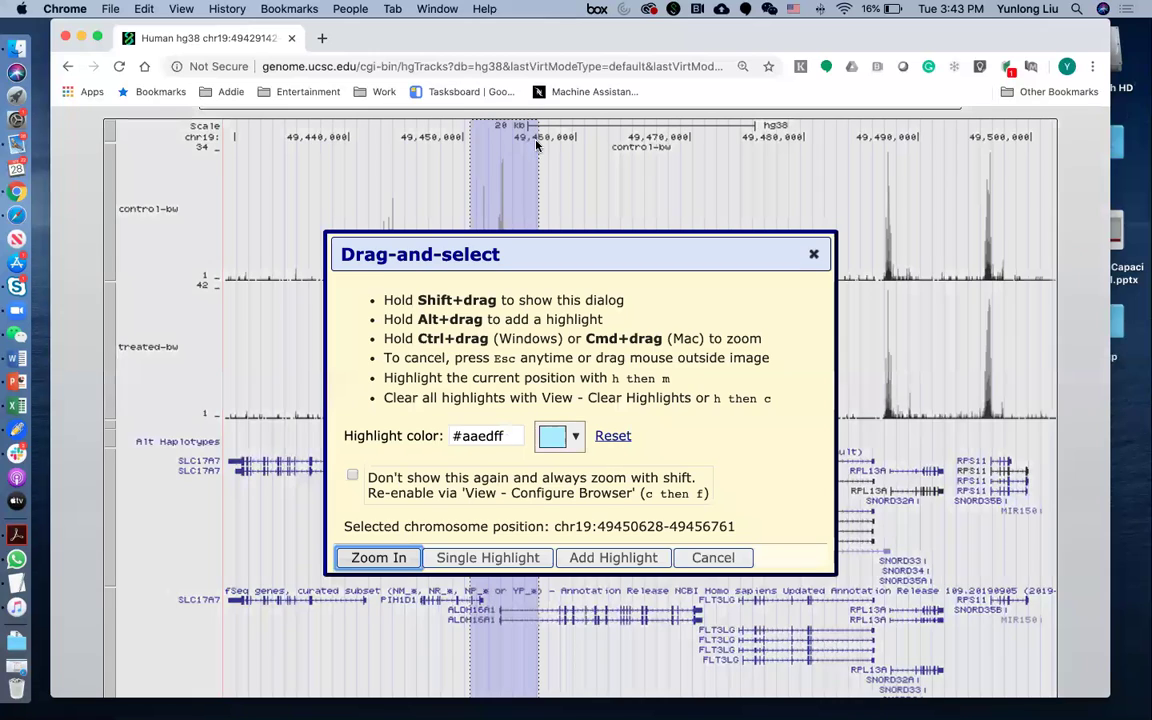
pyautogui.click(402, 578)
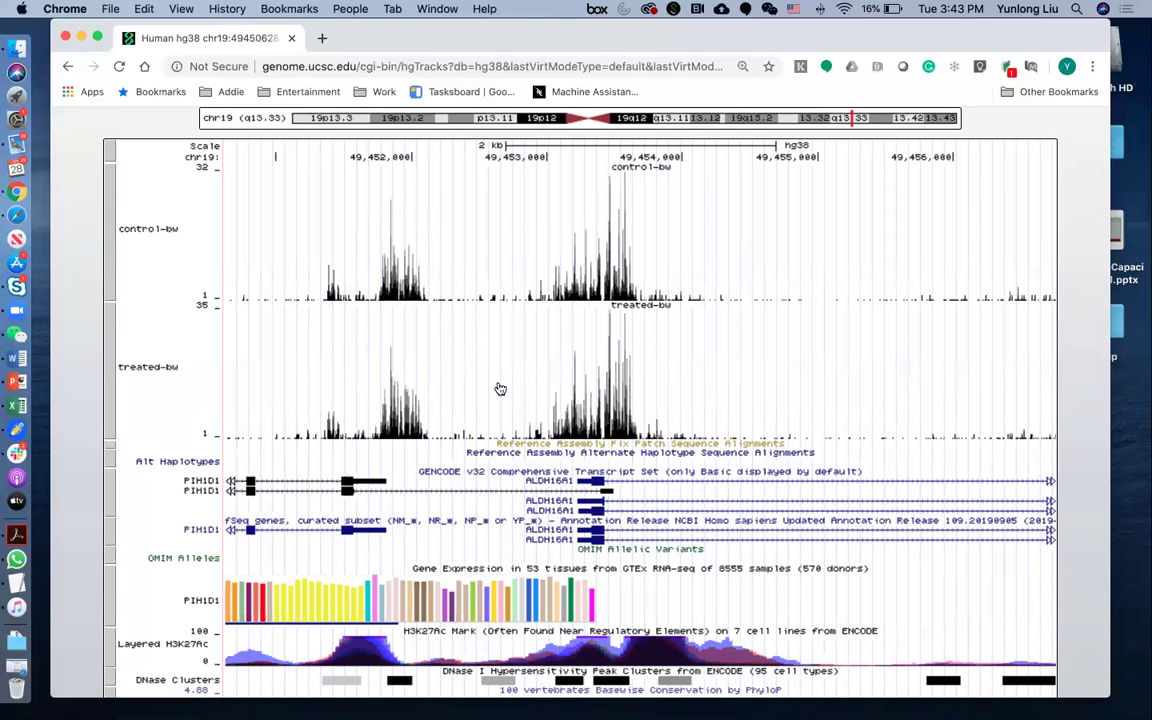
pyautogui.scroll(-5, 583, 484)
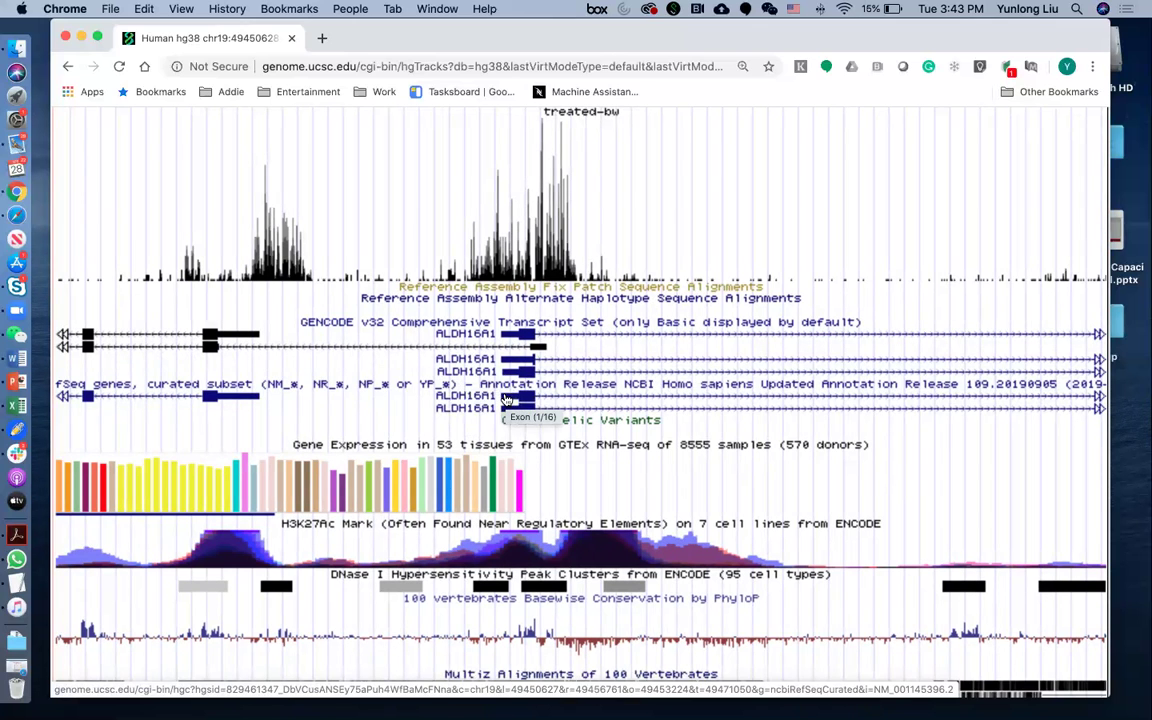
pyautogui.scroll(5, 530, 370)
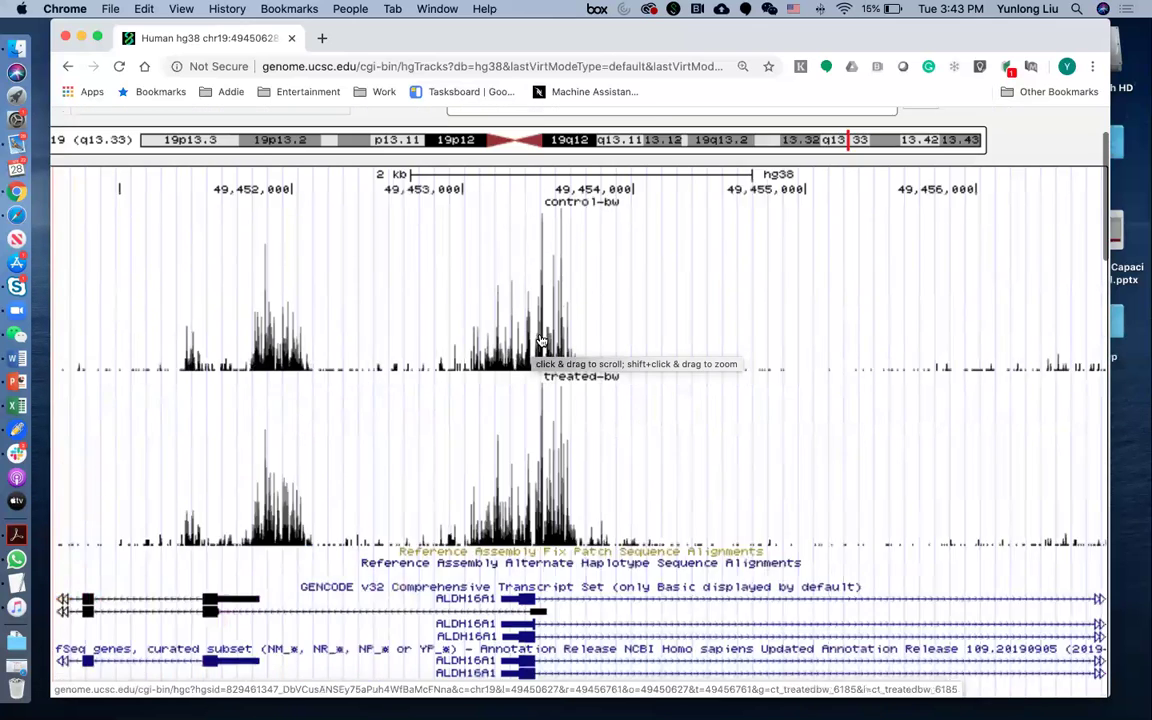
# - Zoom in on chr19:49,453,314-49,453,703 at the start of ALDH16A1 and examine the control-bw and treated-bw signals against the transcripts
pyautogui.scroll(3, 540, 341)
pyautogui.moveTo(518, 320); pyautogui.dragTo(568, 330)
pyautogui.click(249, 677)
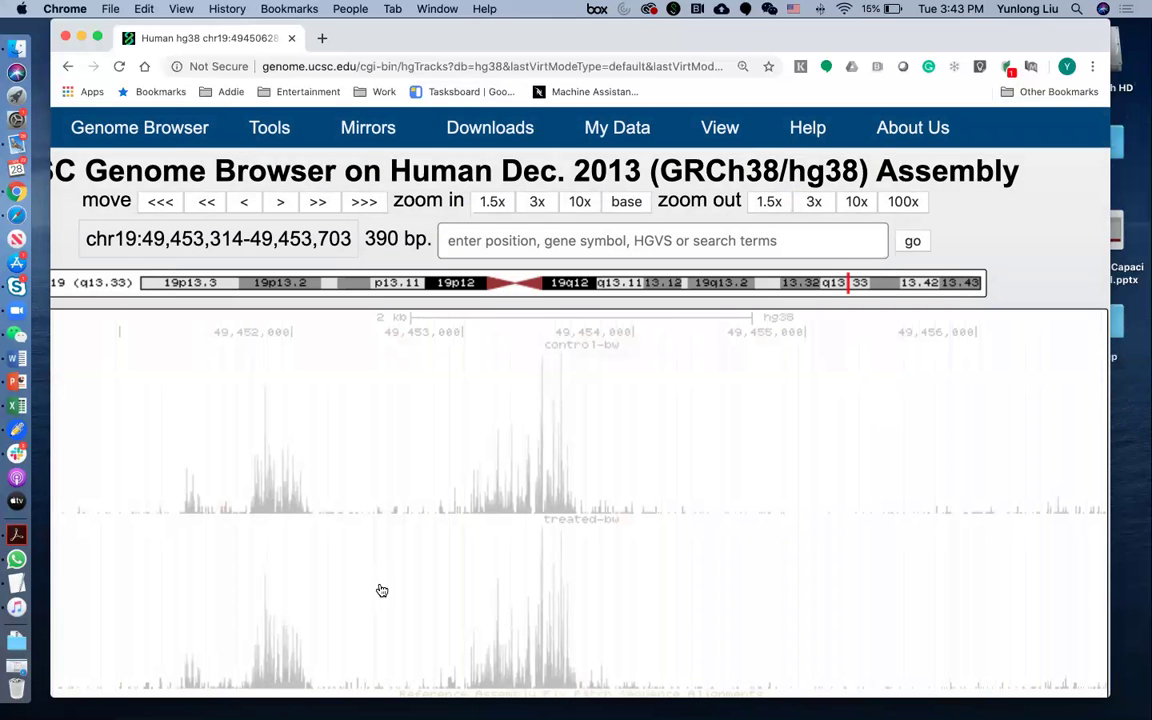
pyautogui.scroll(-3, 381, 590)
pyautogui.scroll(-1, 381, 590)
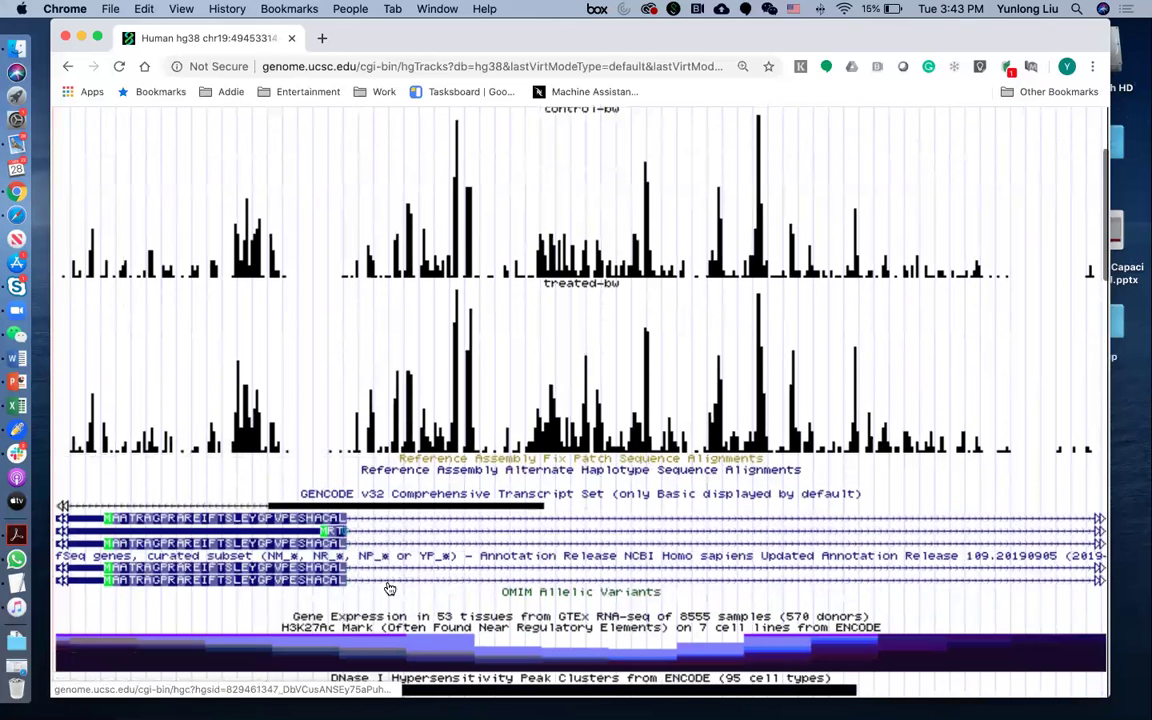